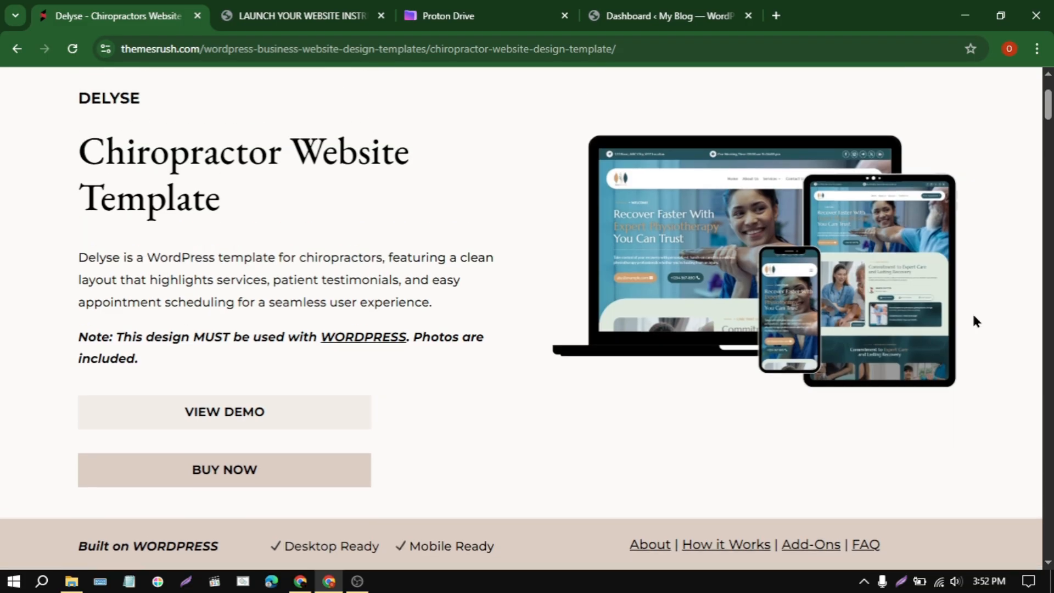
scroll(975, 321, "down", 1)
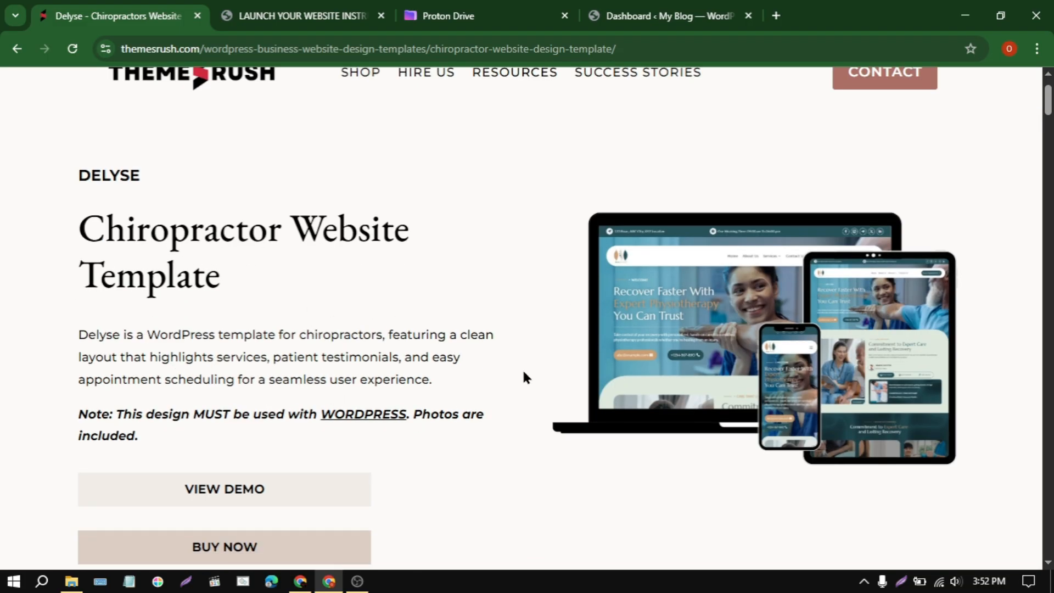
scroll(524, 376, "down", 1)
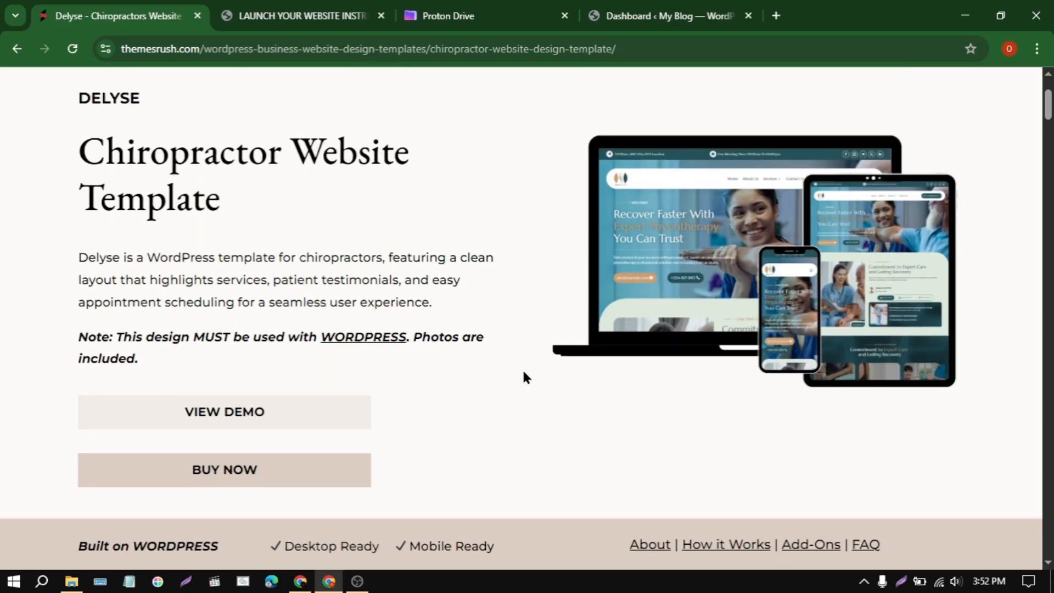
scroll(524, 377, "up", 2)
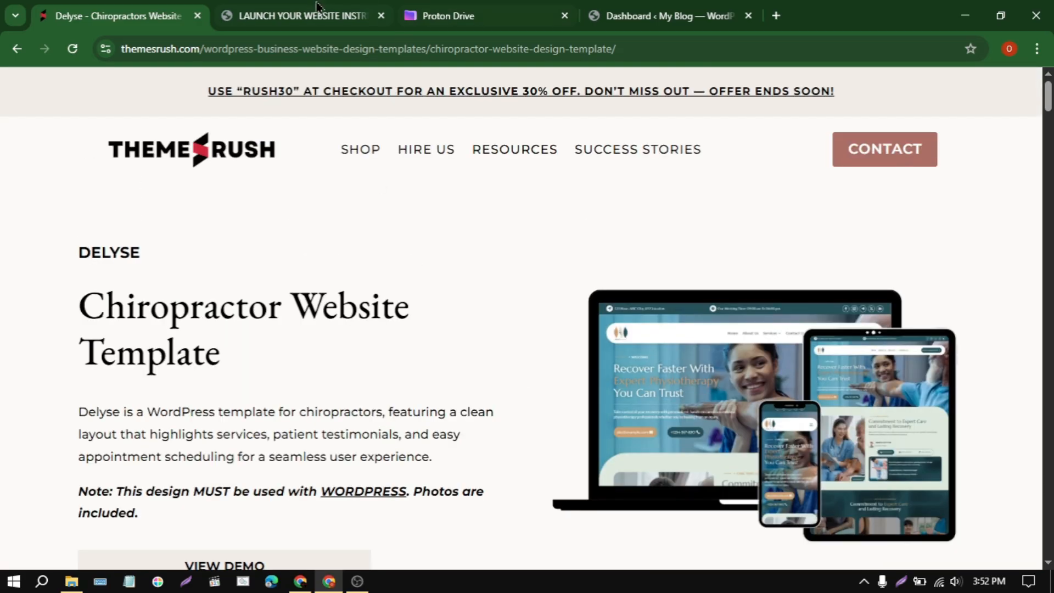
Step: Read the launch instructions PDF, including the video tutorial link and the section on downloading and extracting the template
left_click(317, 7)
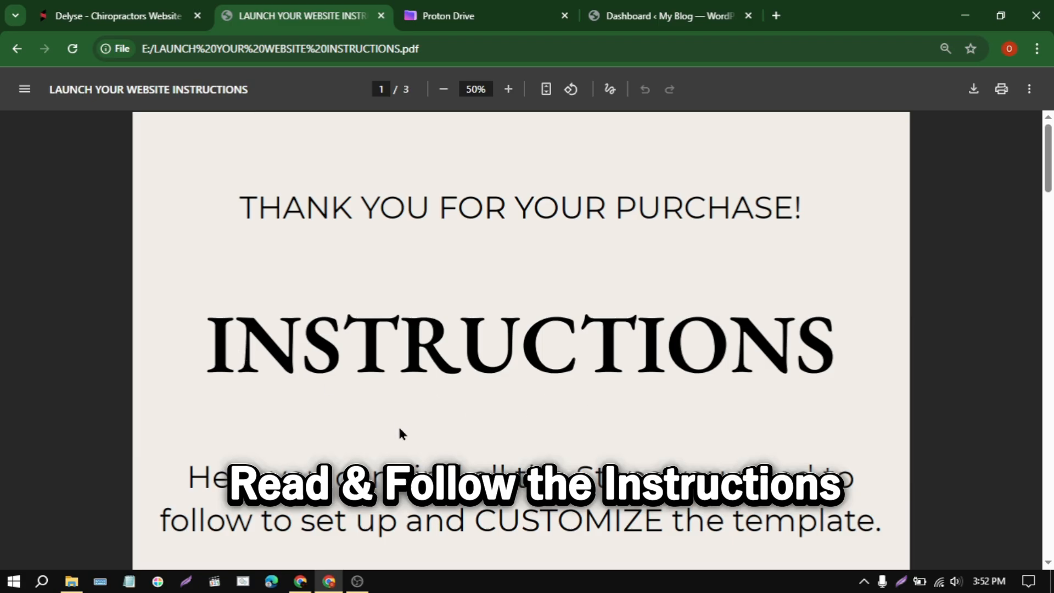
scroll(467, 405, "down", 5)
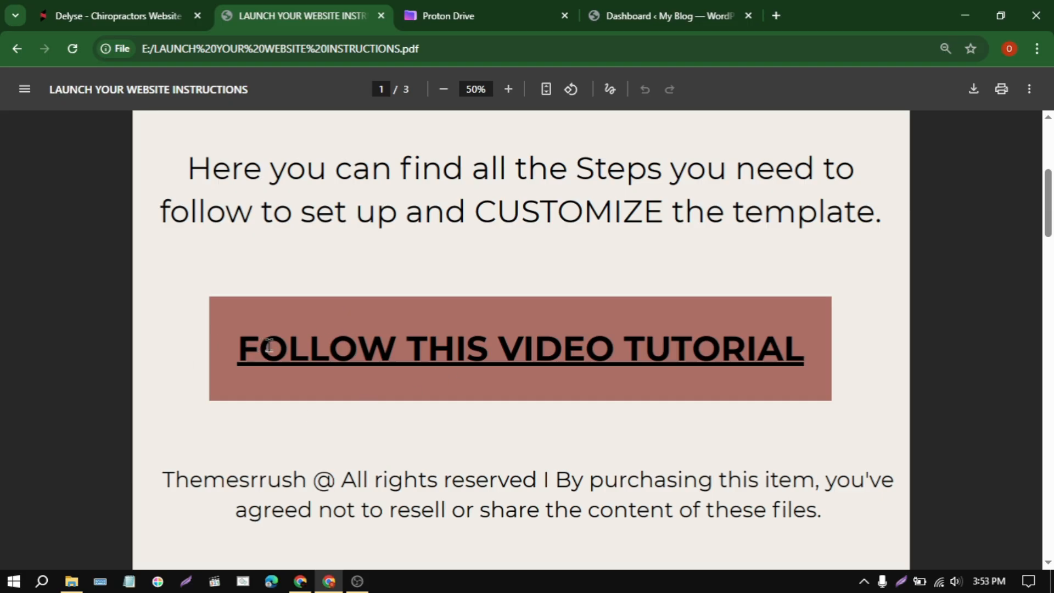
scroll(423, 517, "down", 10)
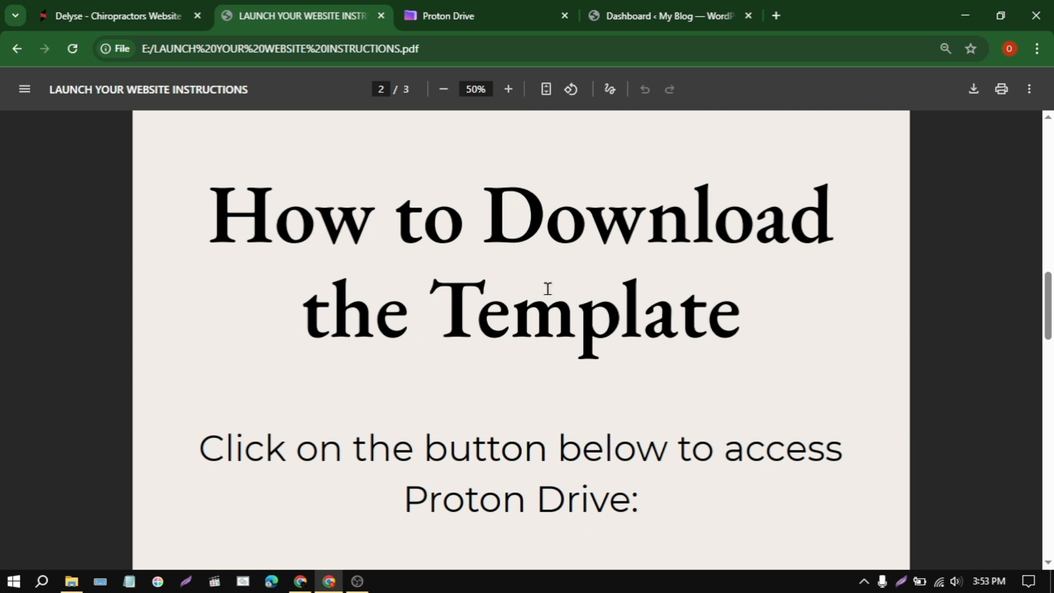
scroll(202, 348, "down", 2)
scroll(212, 364, "down", 6)
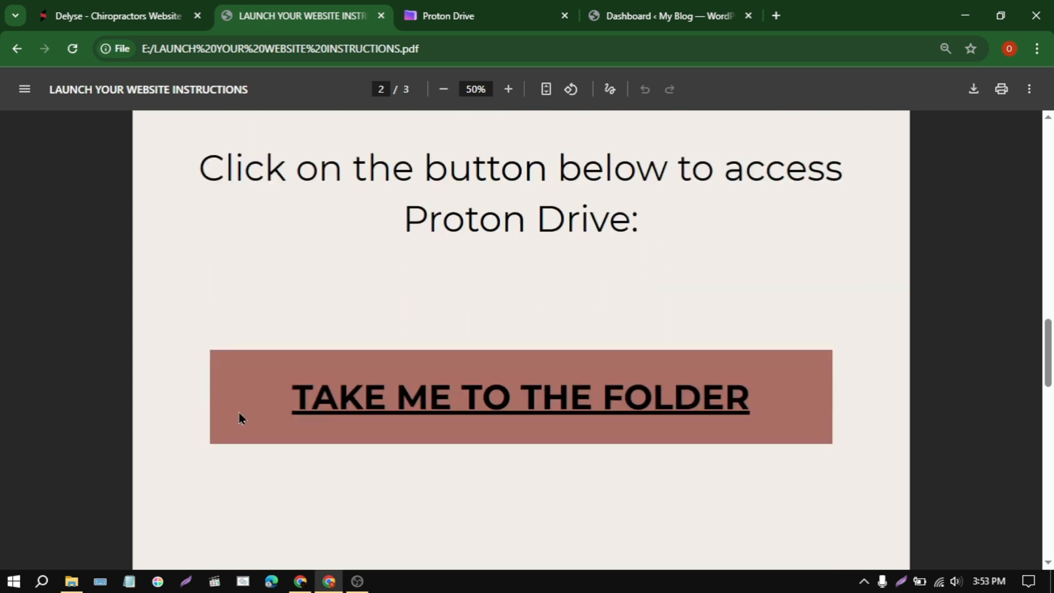
scroll(240, 417, "down", 1)
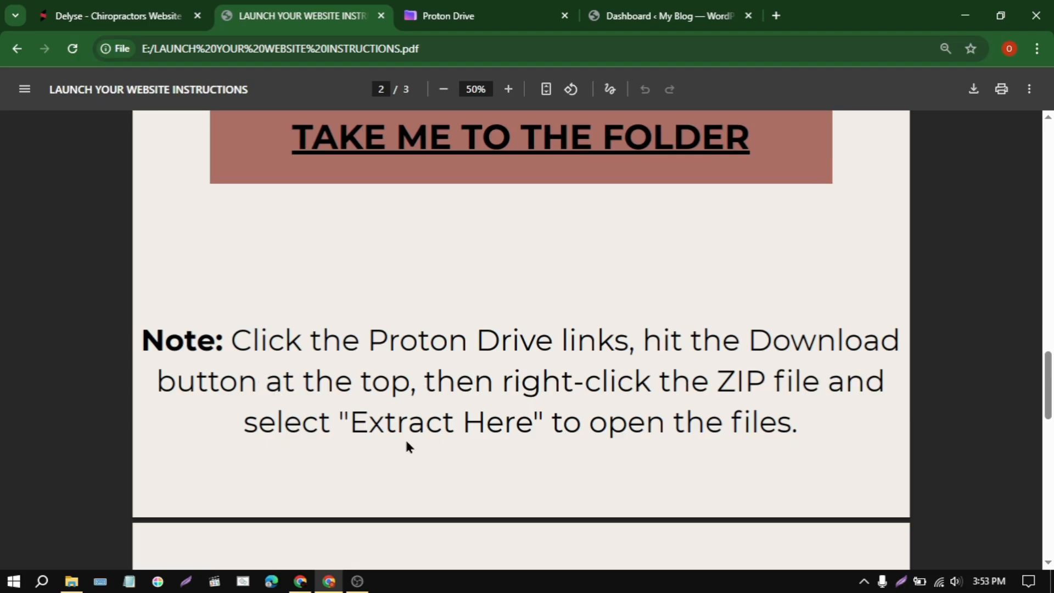
scroll(589, 404, "up", 7)
scroll(570, 245, "down", 2)
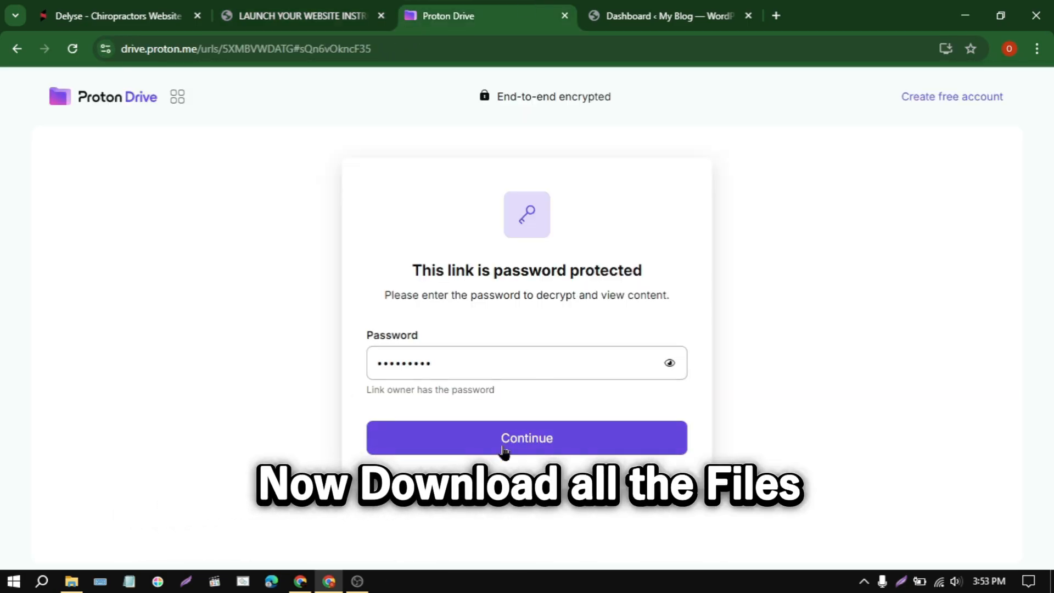
Step: Unlock the password-protected Delyse folder on Proton Drive and start downloading all of its files
left_click(514, 436)
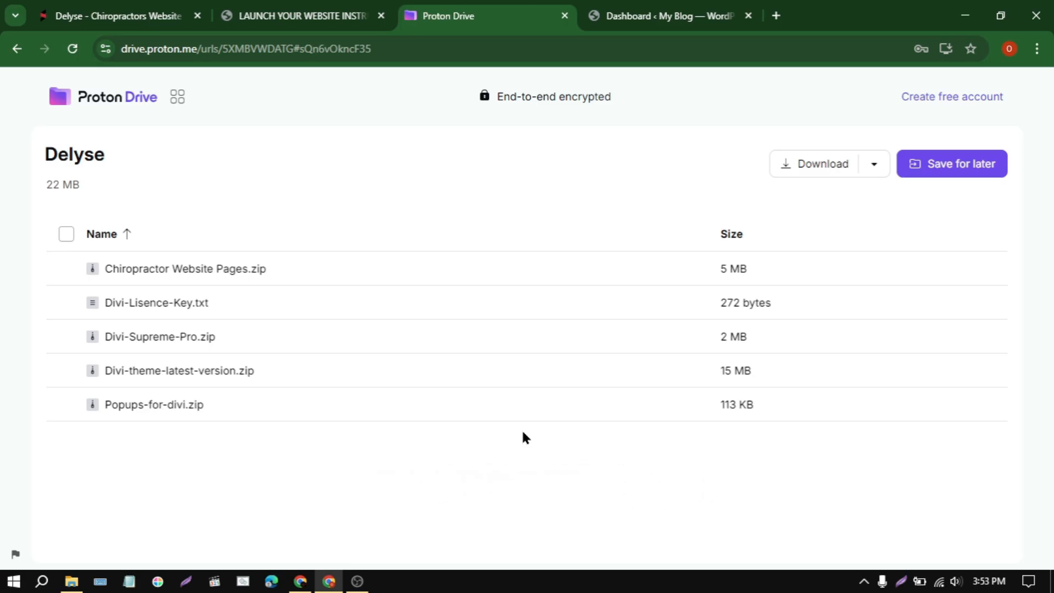
left_click(812, 165)
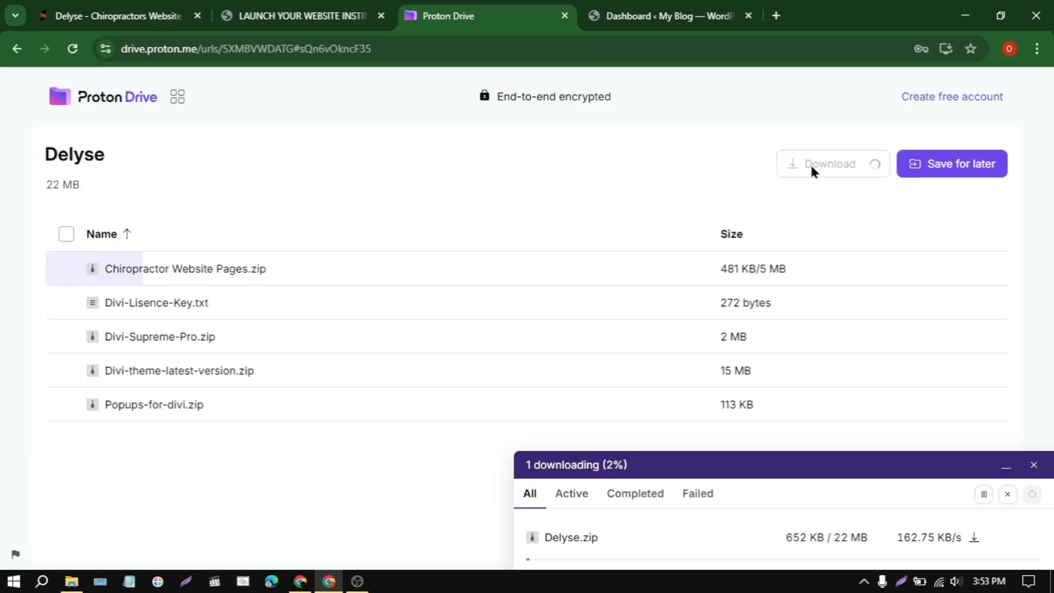
Step: Check for Delyse.zip in the Demo folder under Downloads, and cancel the running Proton Drive download
left_click(71, 581)
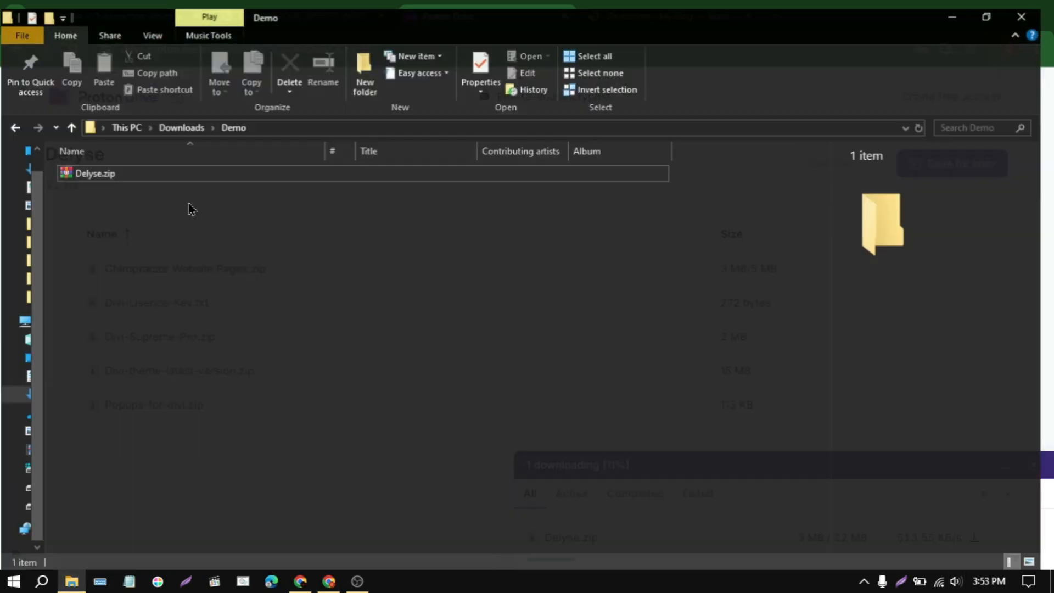
left_click(111, 171)
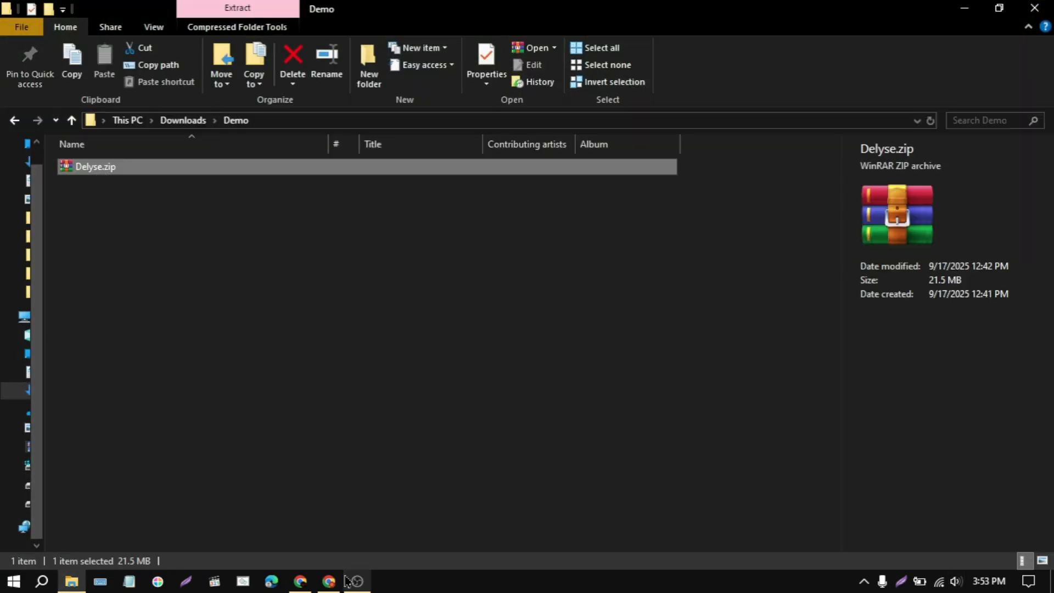
left_click(329, 581)
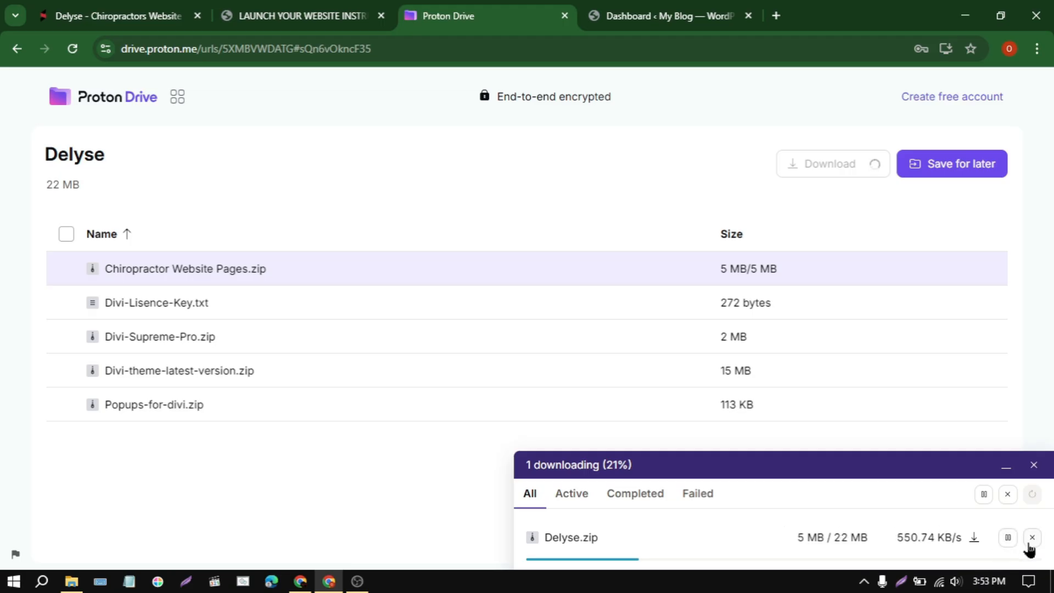
left_click(1032, 538)
left_click(1034, 465)
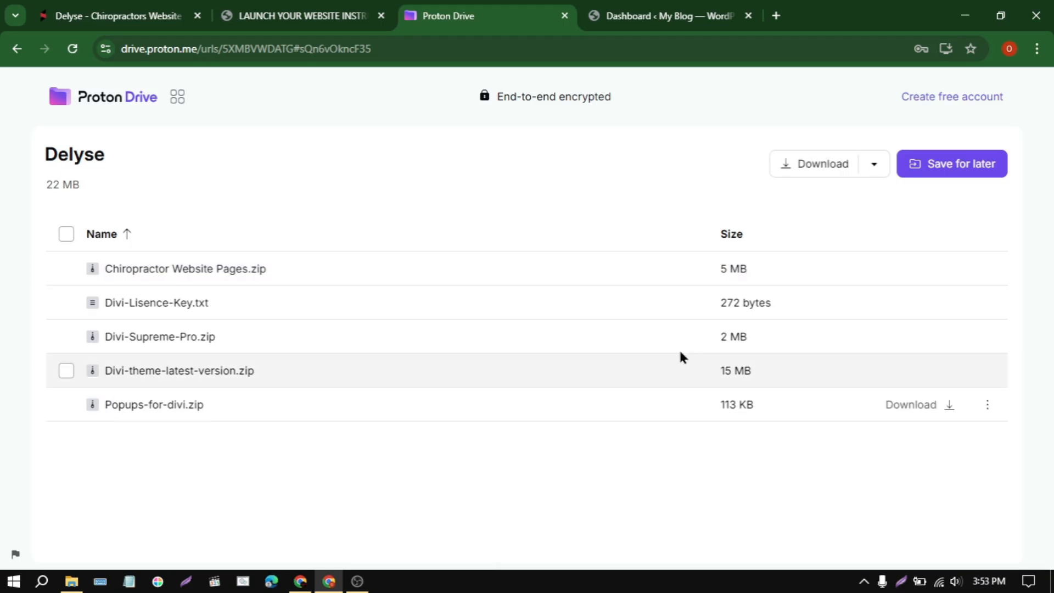
Step: Switch to the WordPress dashboard and close the template page, instructions PDF and Proton Drive pages
left_click(640, 11)
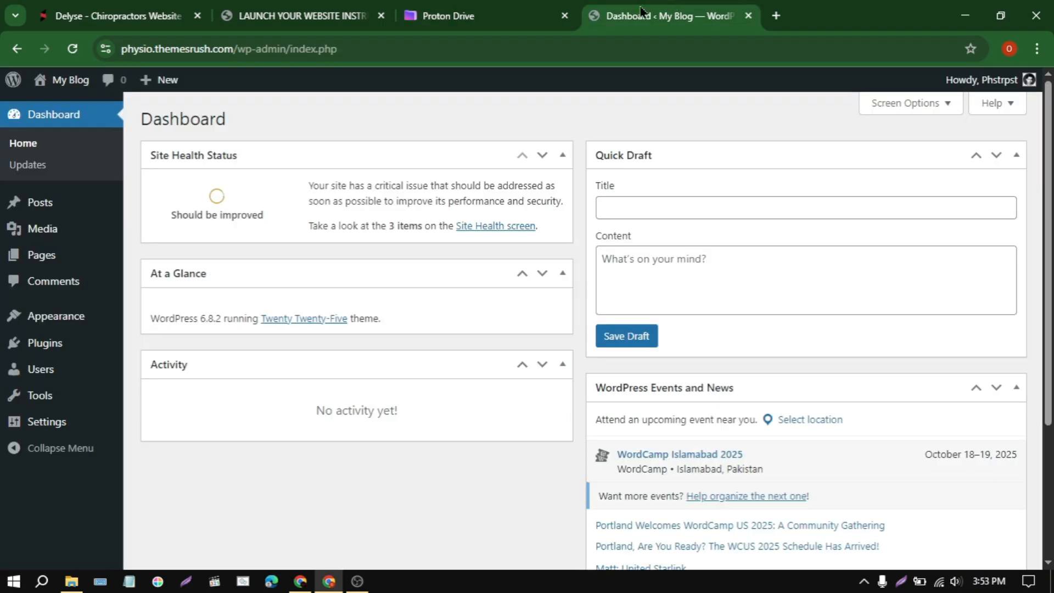
left_click(197, 16)
left_click(198, 15)
left_click(198, 15)
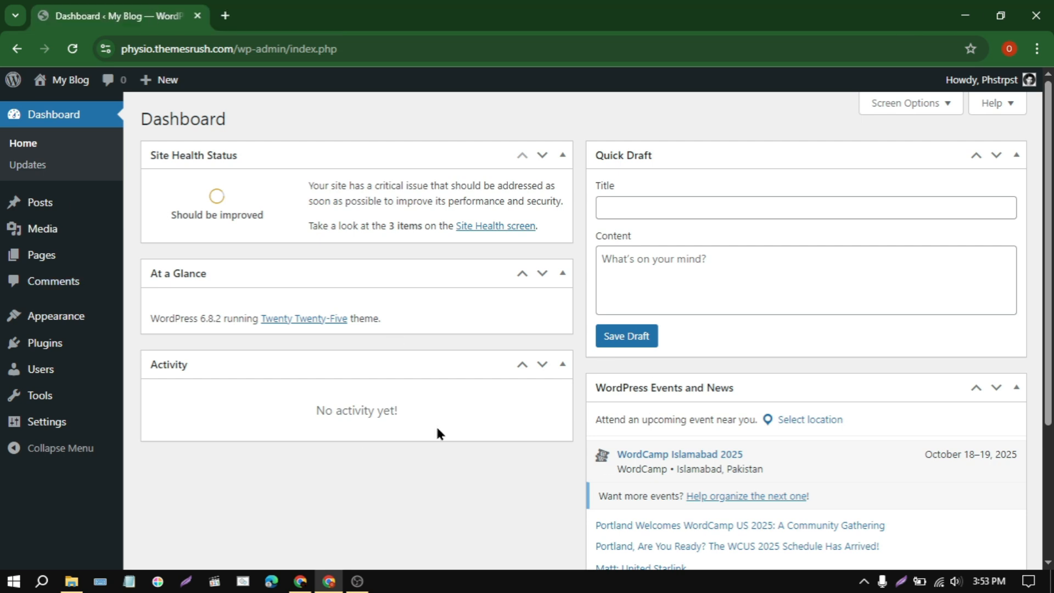
Step: Open the WordPress form for uploading a theme in .zip format
mouse_move(88, 316)
left_click(202, 321)
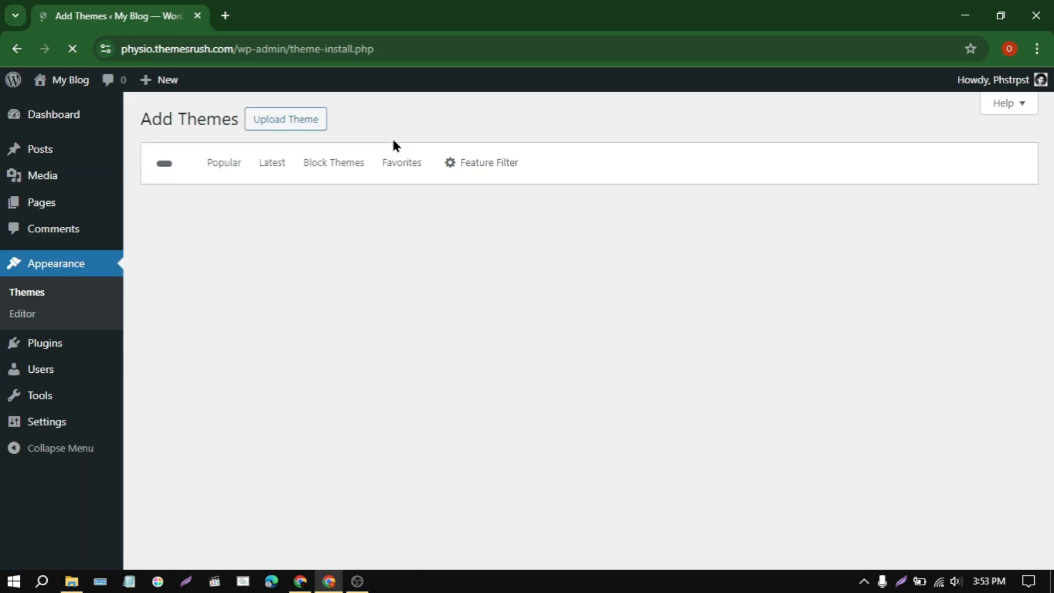
left_click(292, 124)
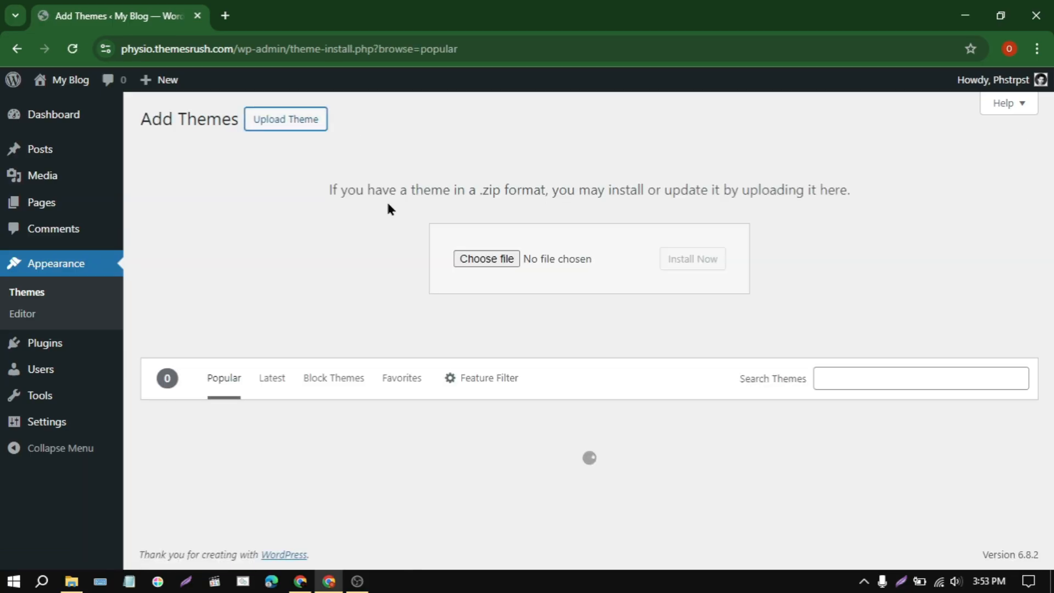
Step: While choosing the theme file, extract Delyse.zip into its own Delyse folder inside Demo
left_click(466, 259)
left_click(264, 192)
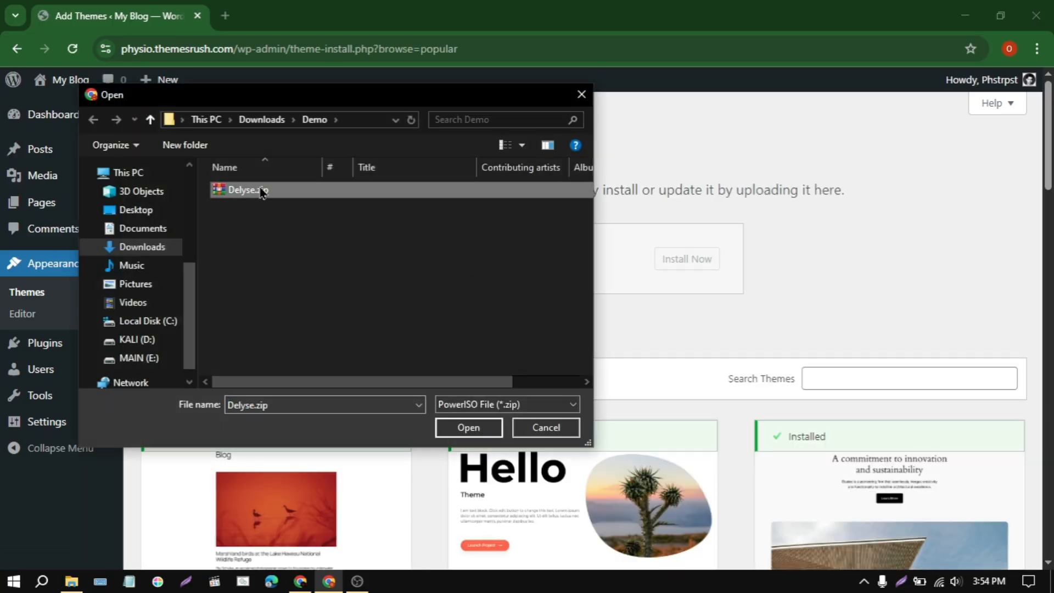
right_click(252, 193)
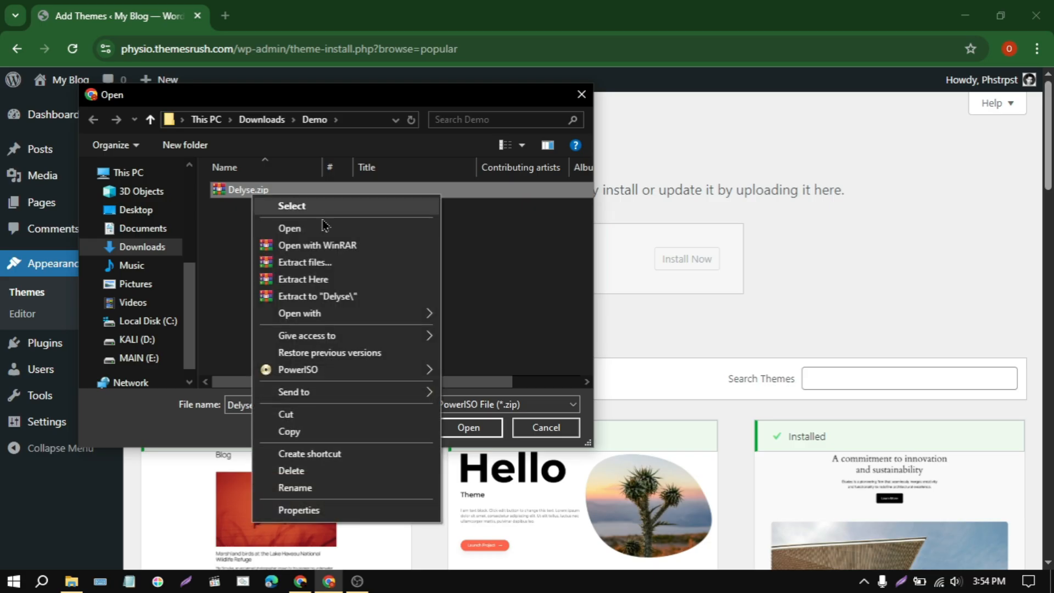
left_click(348, 297)
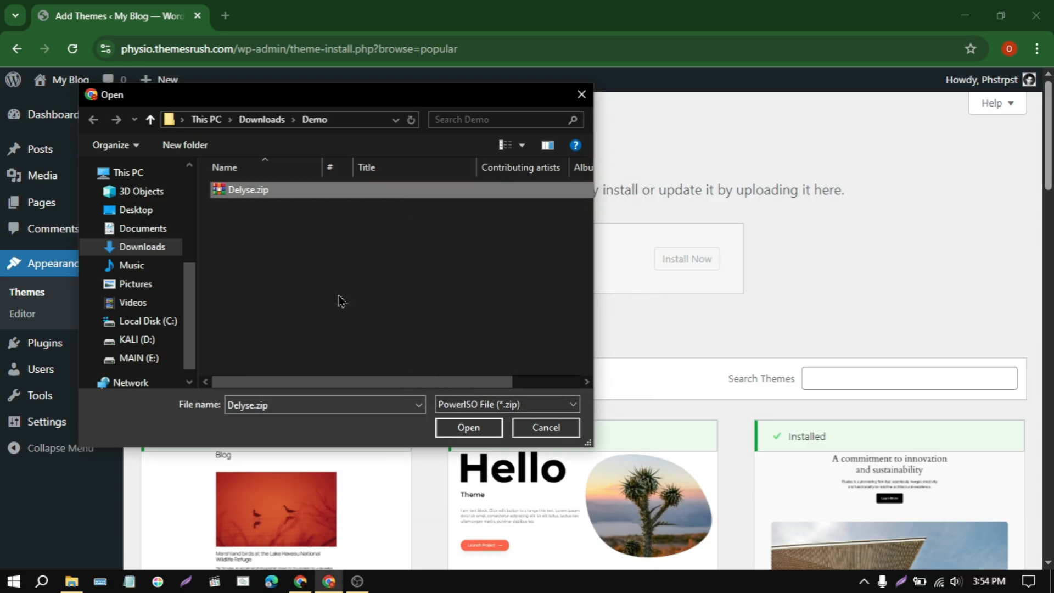
Step: Install the theme from Divi-theme-latest-version.zip in the extracted Delyse folder and activate it
double_click(231, 191)
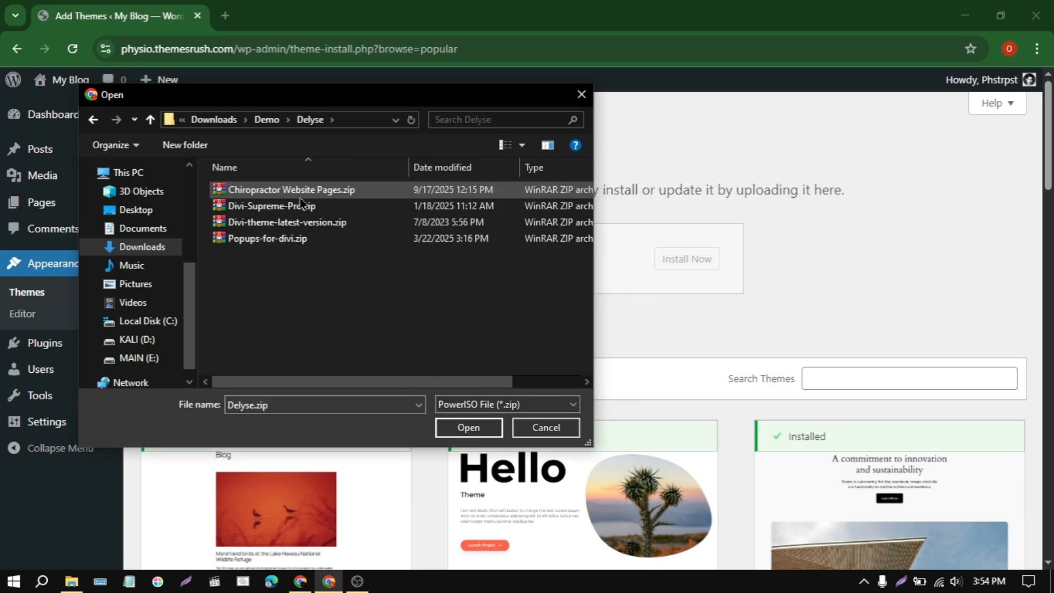
left_click(290, 223)
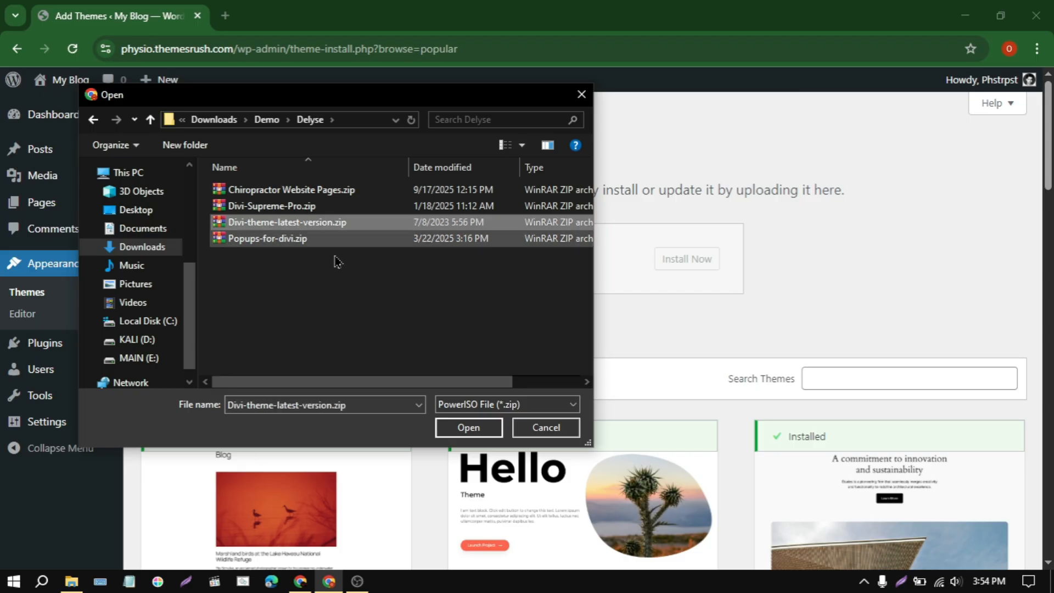
left_click(471, 427)
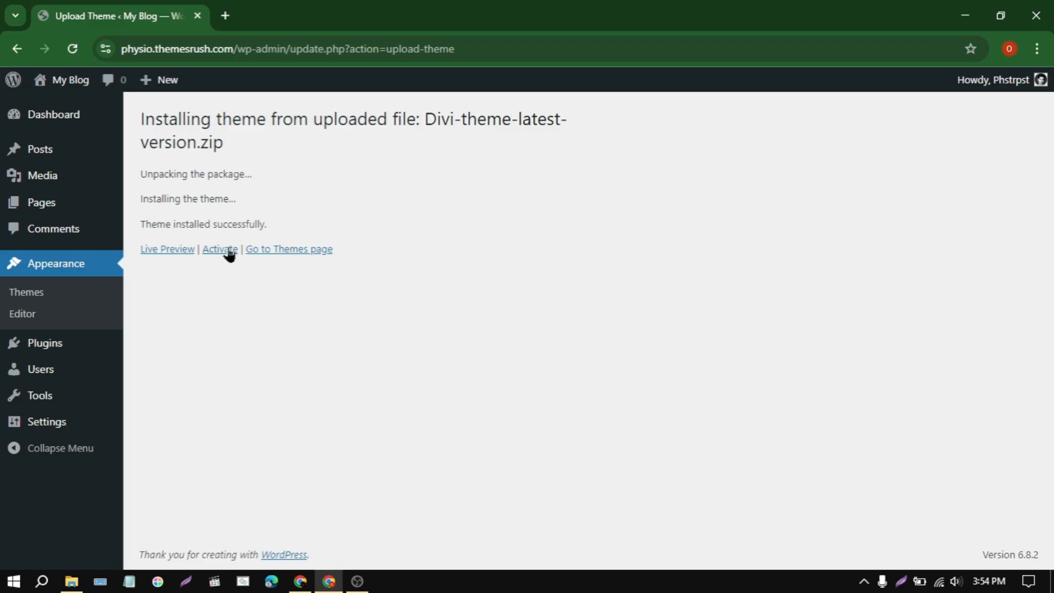
left_click(220, 249)
Step: Delete the Hello Elementor theme from the installed themes
left_click(586, 289)
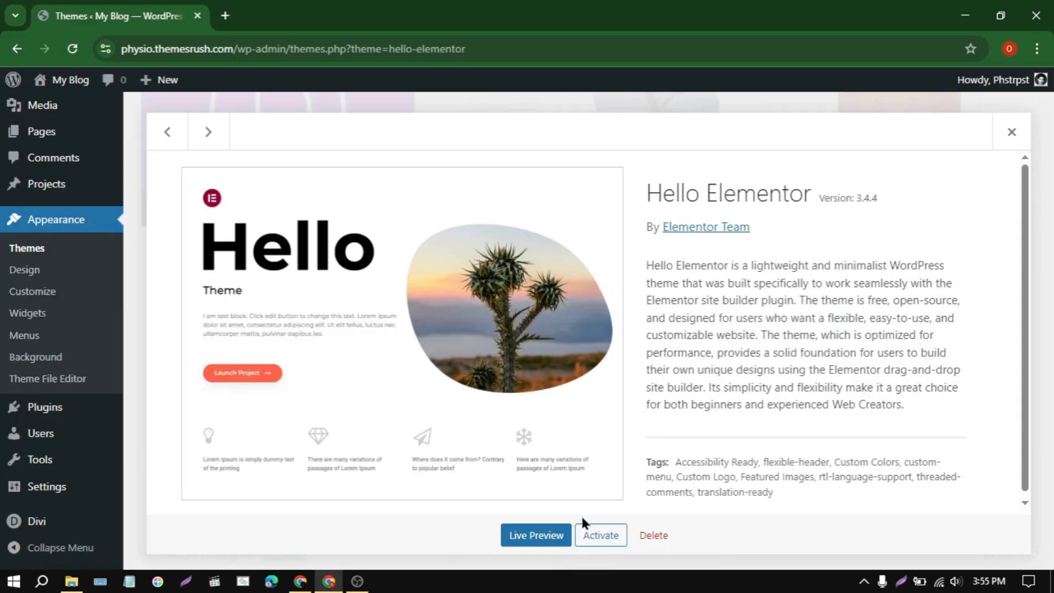
left_click(652, 535)
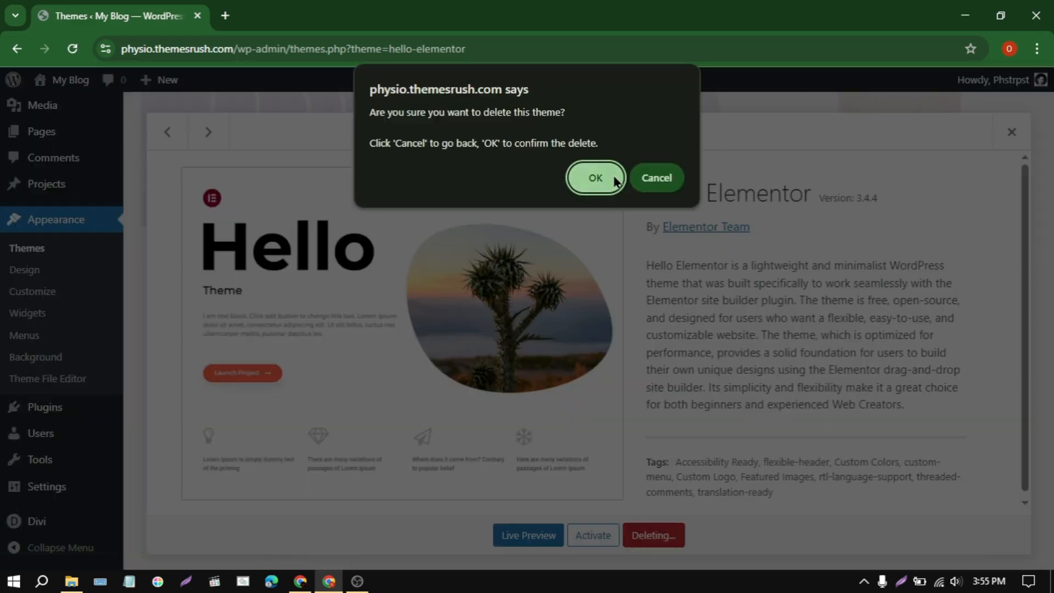
left_click(596, 178)
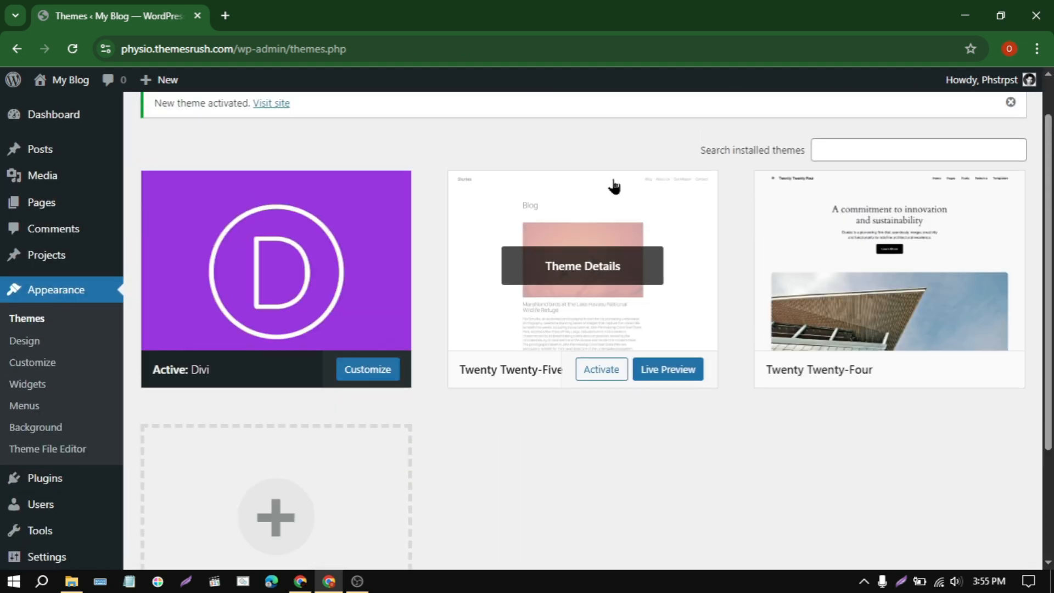
Step: Delete the Twenty Twenty-Five theme from the installed themes
left_click(620, 234)
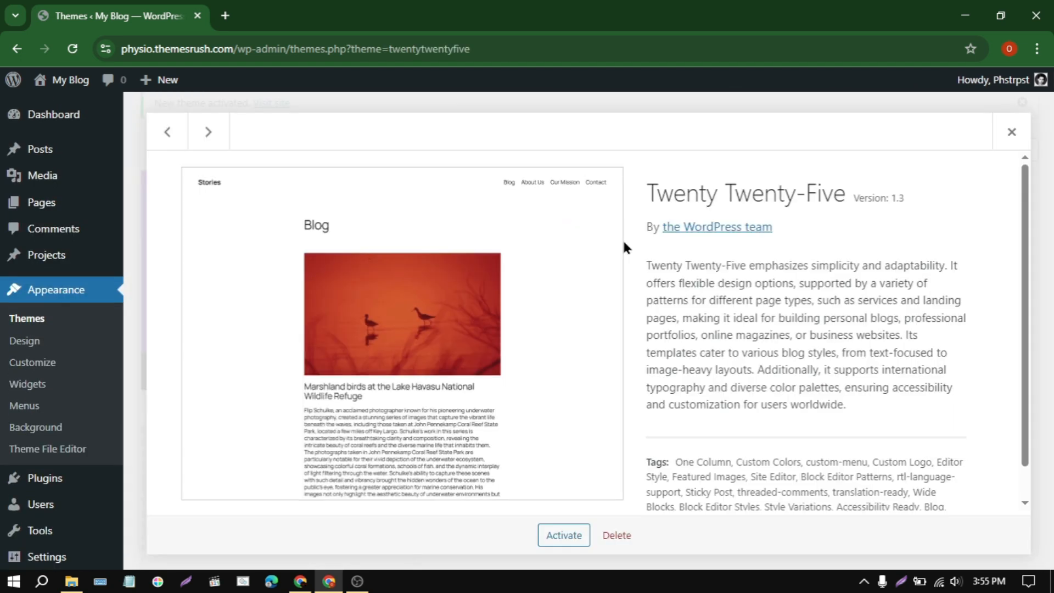
left_click(613, 527)
left_click(596, 178)
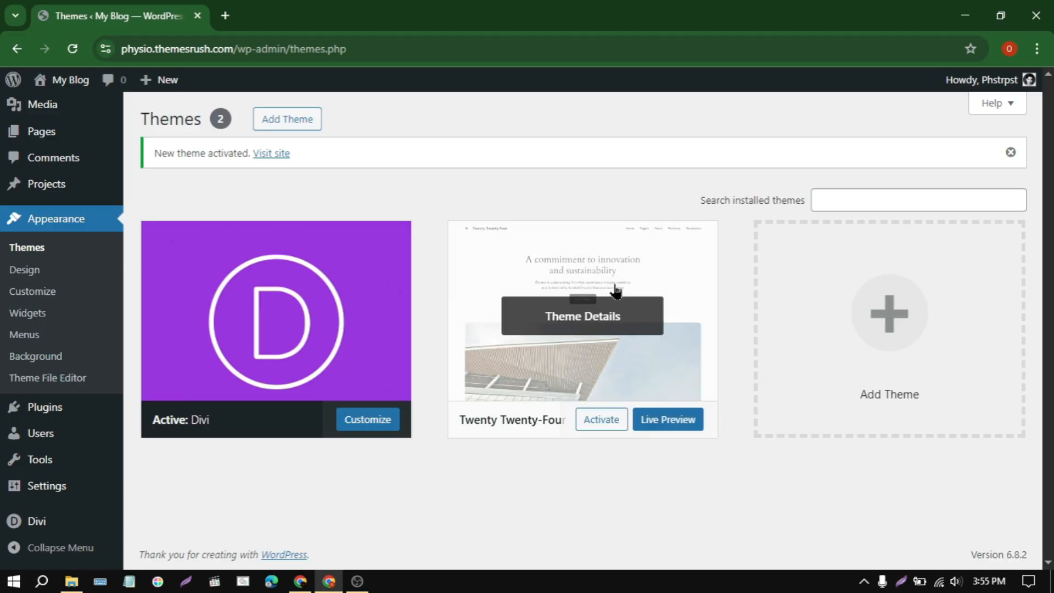
Step: Delete the Twenty Twenty-Four theme from the installed themes
left_click(616, 291)
left_click(614, 535)
left_click(595, 171)
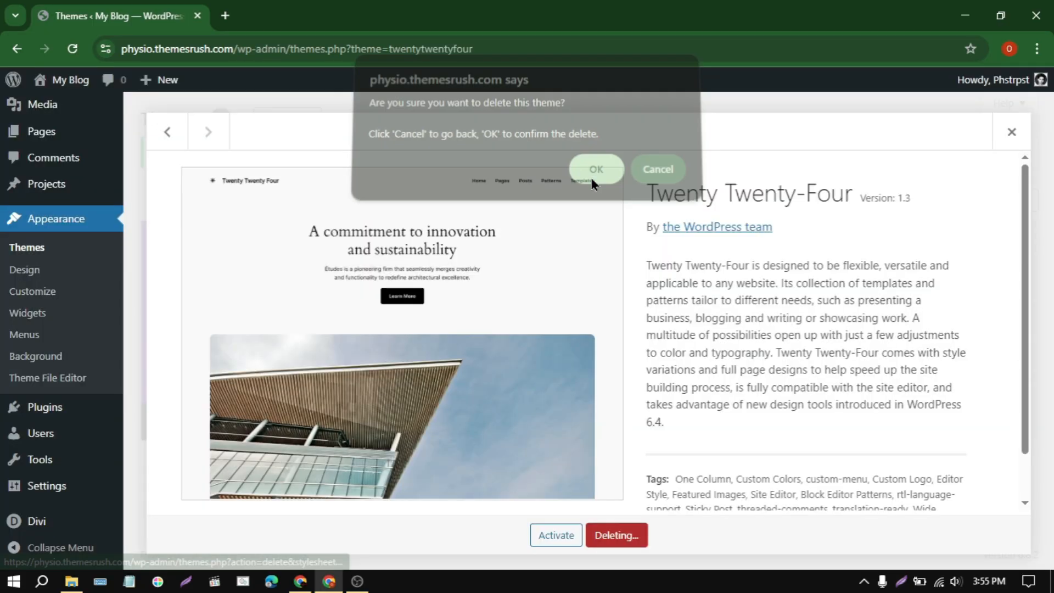
scroll(593, 184, "down", 3)
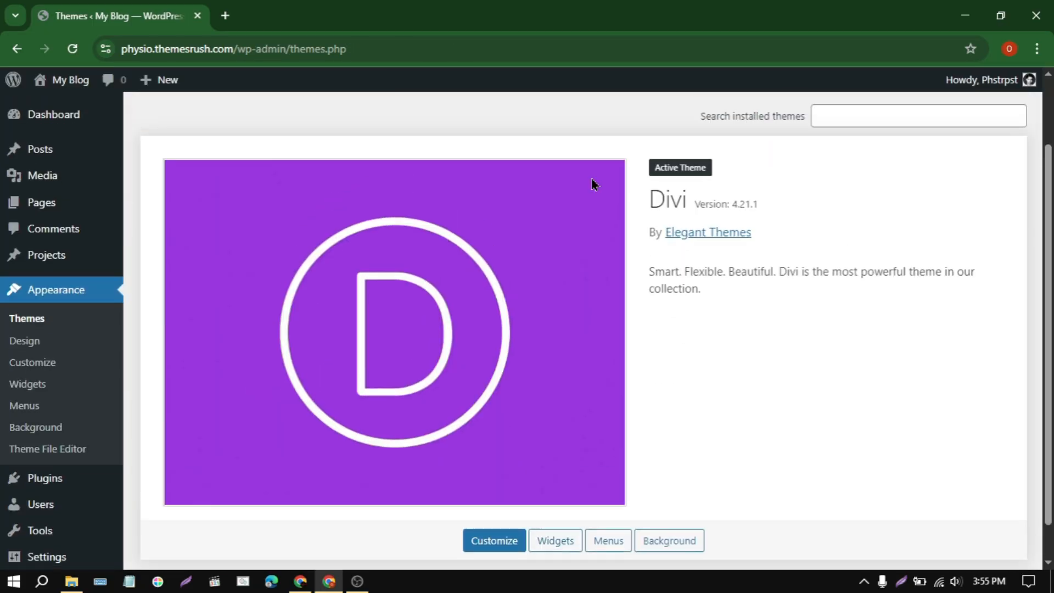
scroll(592, 184, "up", 3)
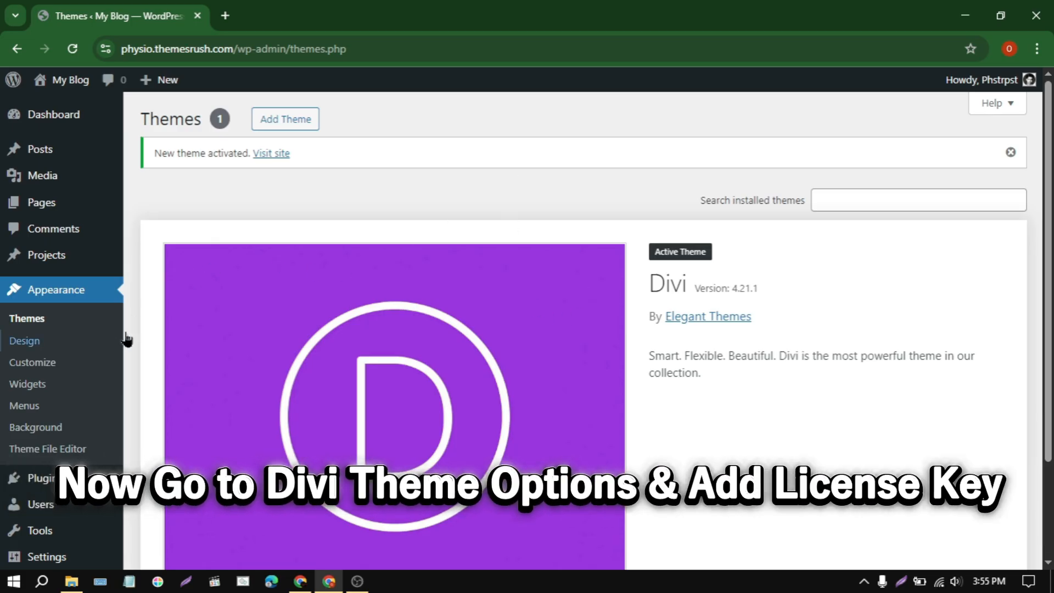
Step: Open the Divi Theme Options page
scroll(38, 483, "down", 2)
mouse_move(33, 521)
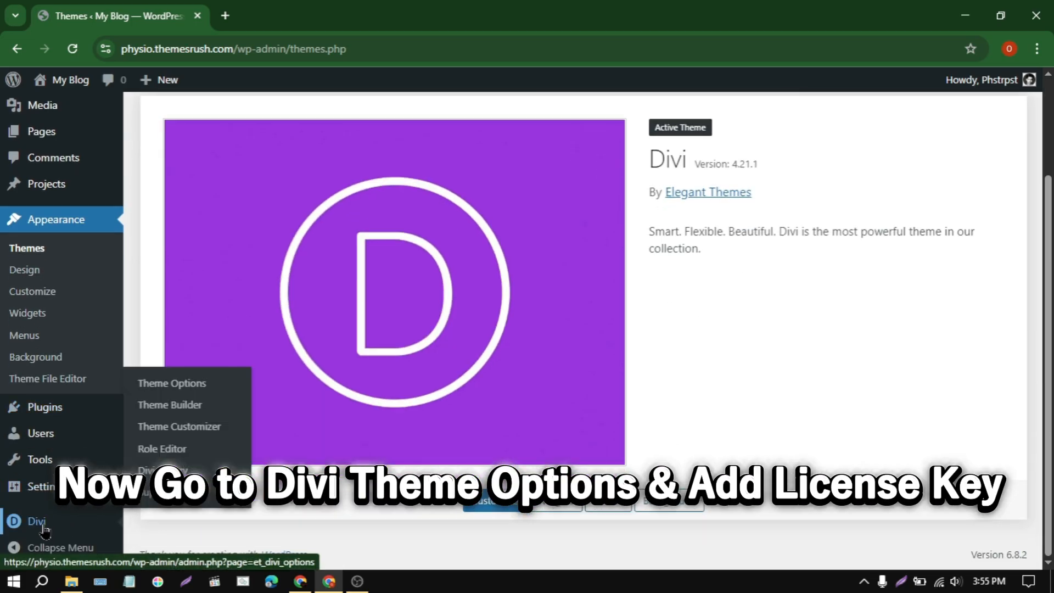
left_click(187, 383)
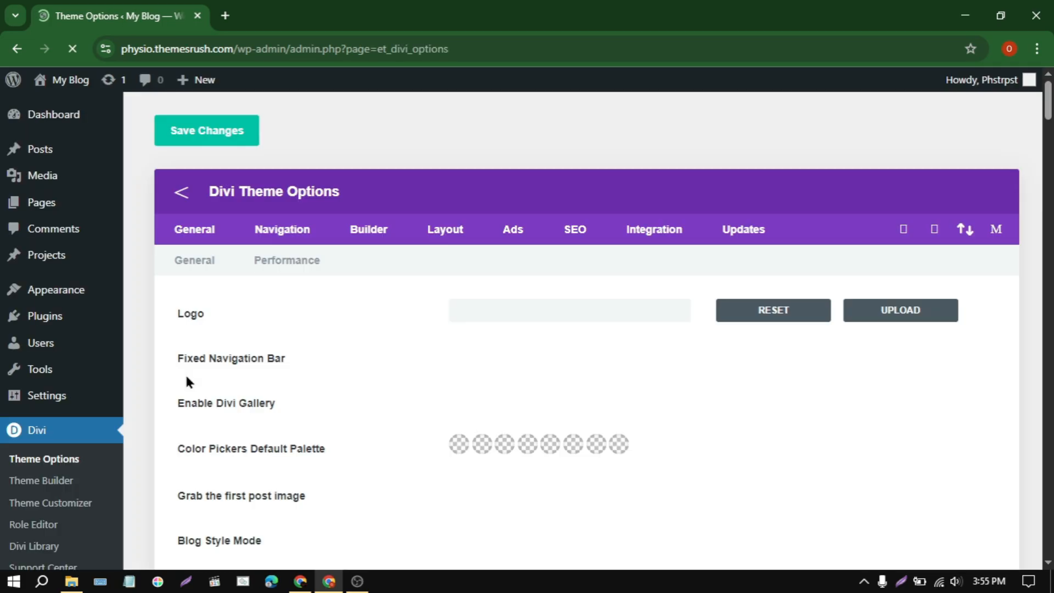
Step: Show the Updates settings in Divi Theme Options and open Divi-Lisence-Key.txt from the Delyse folder in File Explorer
left_click(762, 225)
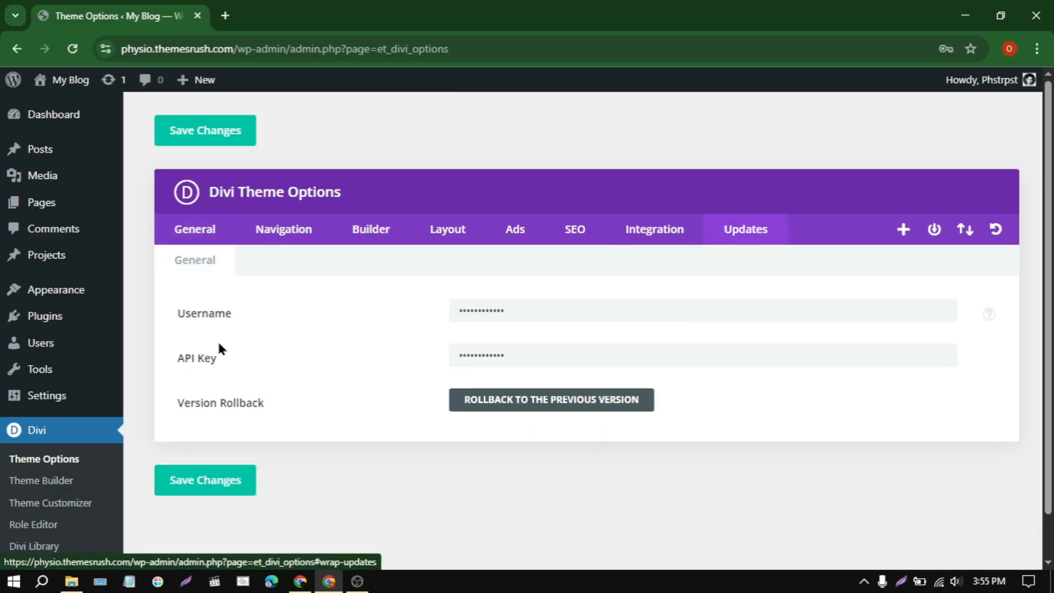
left_click(72, 581)
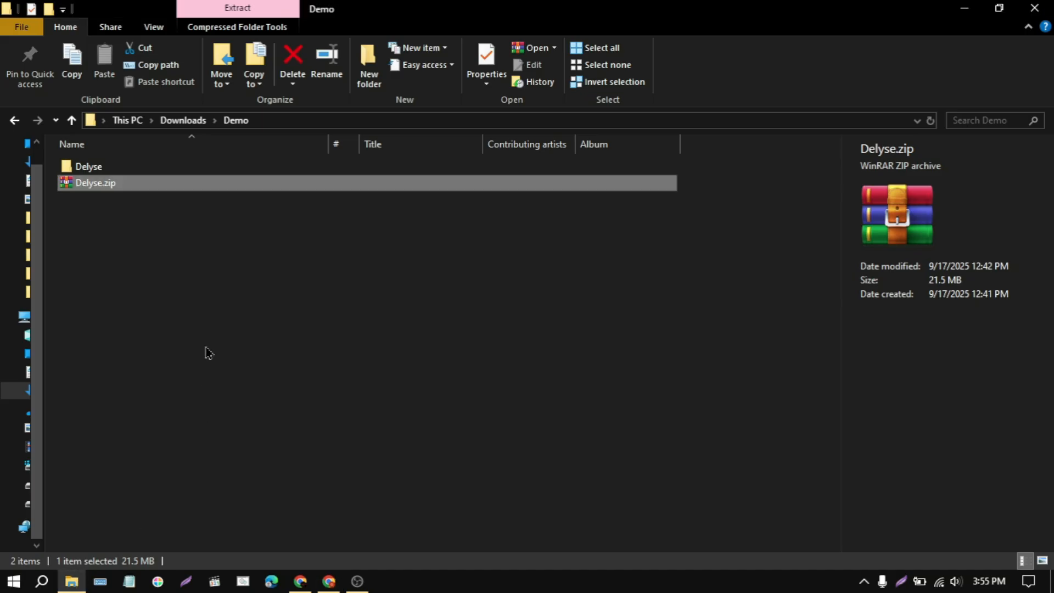
double_click(90, 165)
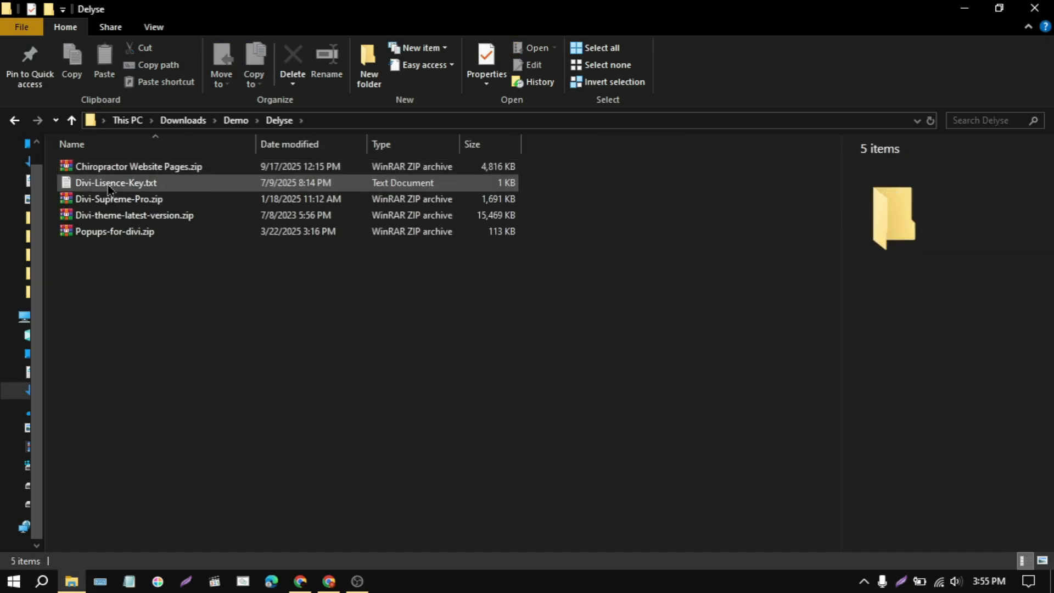
left_click(108, 189)
double_click(108, 188)
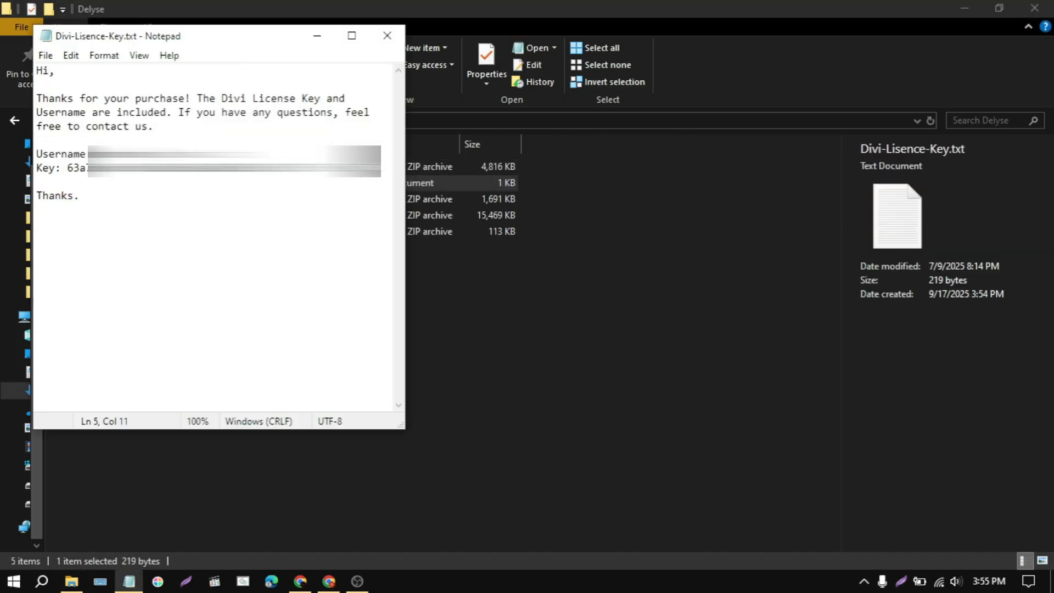
Step: Copy the username from the licence text file and replace the Username in the Divi update settings with it
left_click_drag(99, 154, 179, 155)
right_click(185, 174)
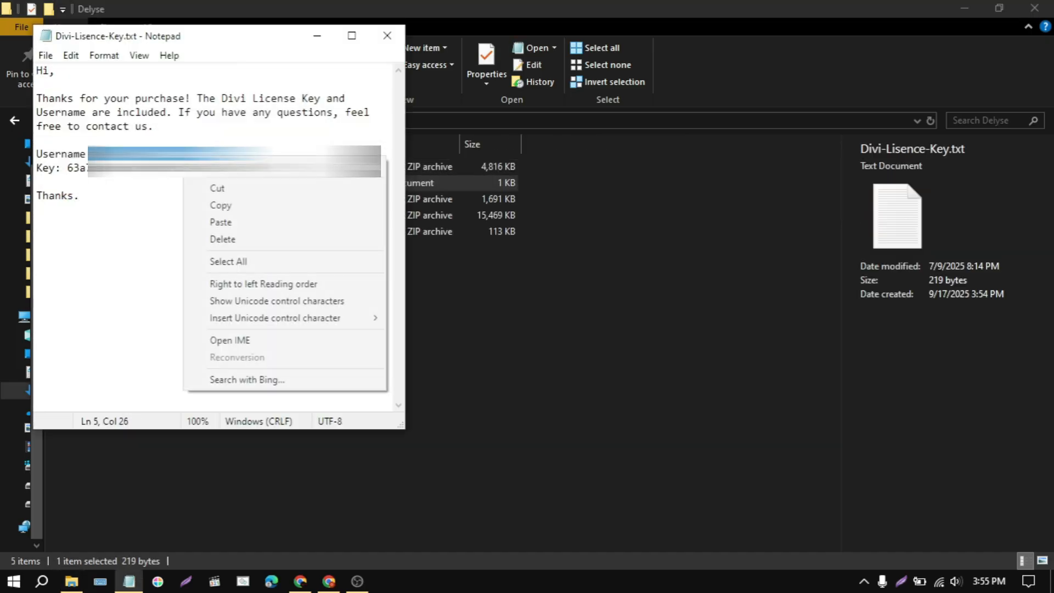
left_click(226, 208)
left_click(329, 581)
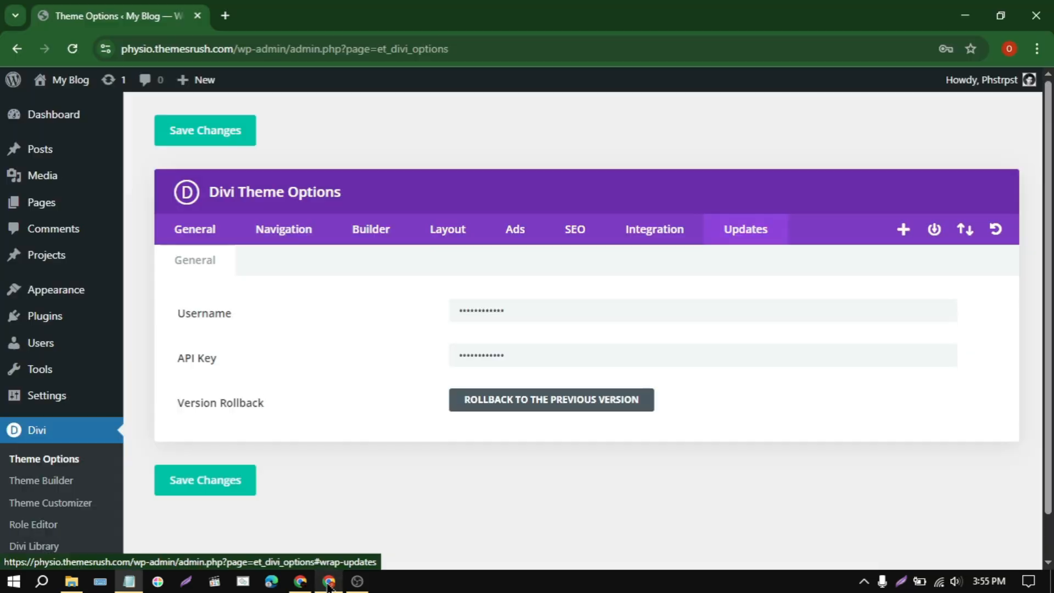
left_click_drag(518, 317, 459, 309)
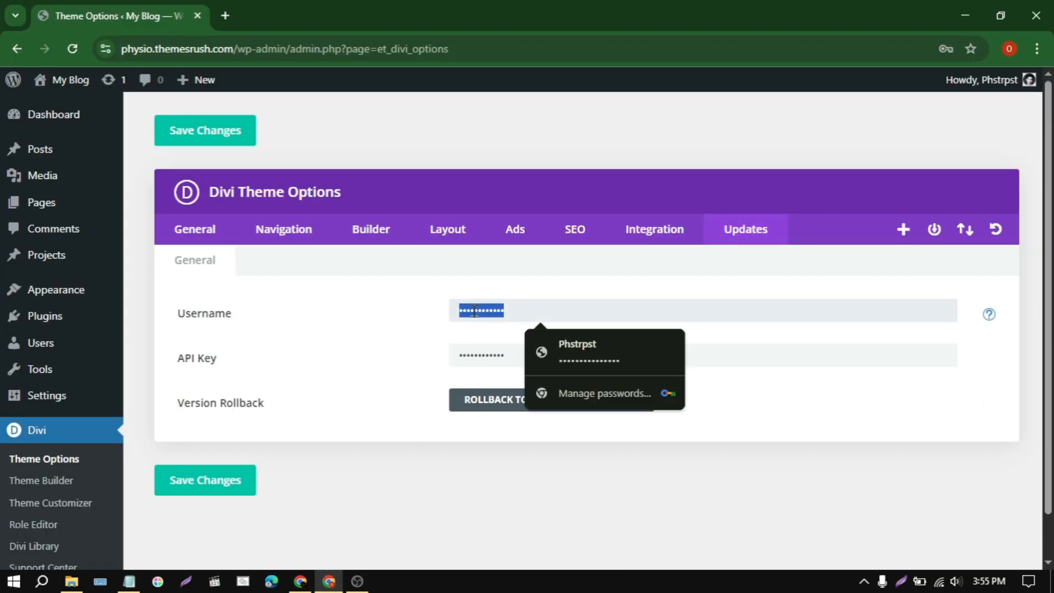
right_click(473, 312)
left_click(501, 316)
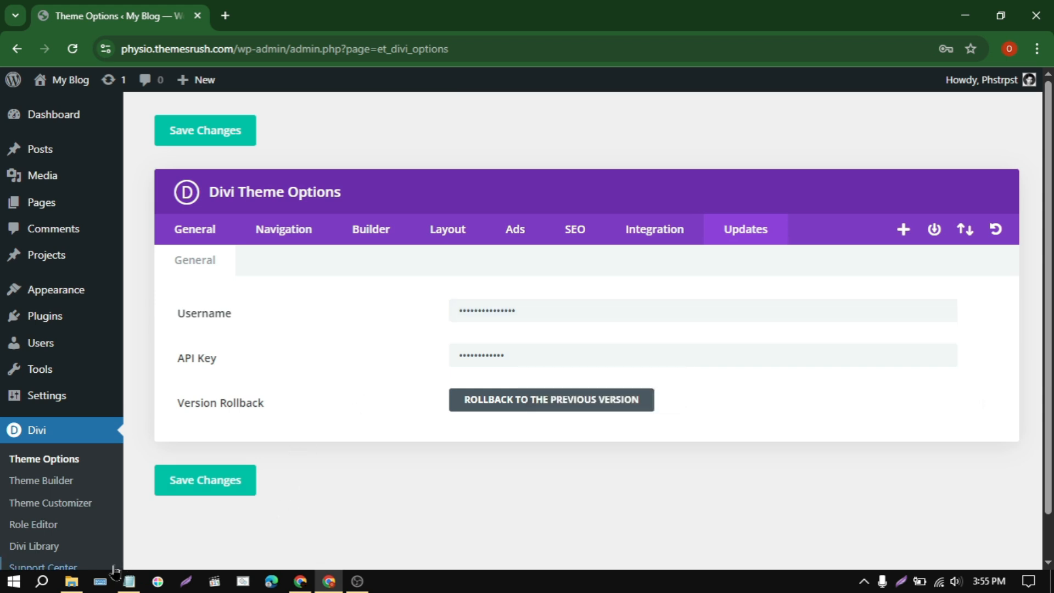
Step: Copy the key from the licence text file, paste it as the Divi API Key, and save the theme options
left_click(129, 581)
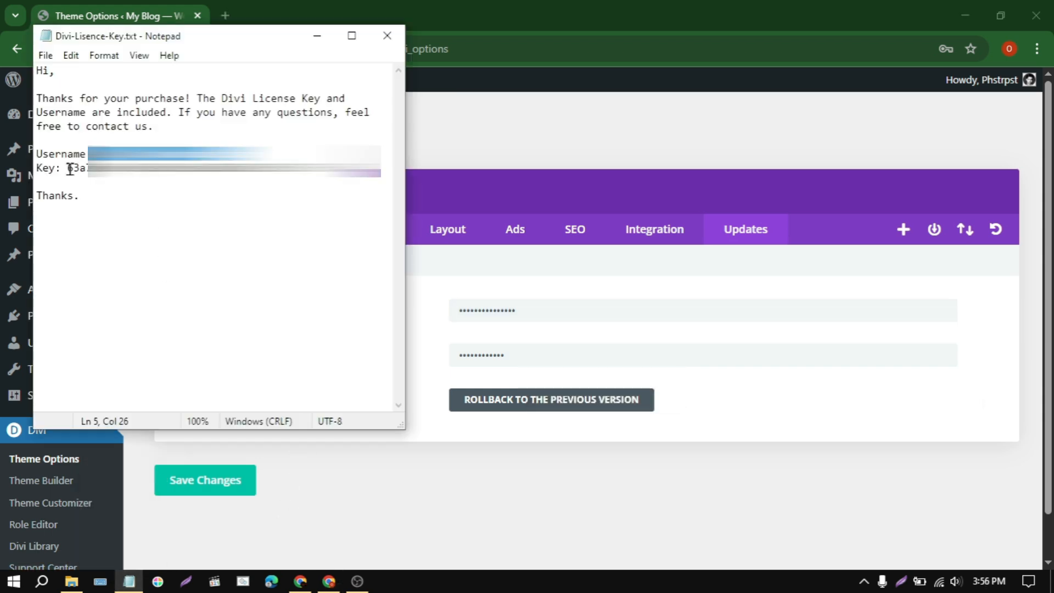
left_click_drag(67, 168, 313, 171)
right_click(302, 177)
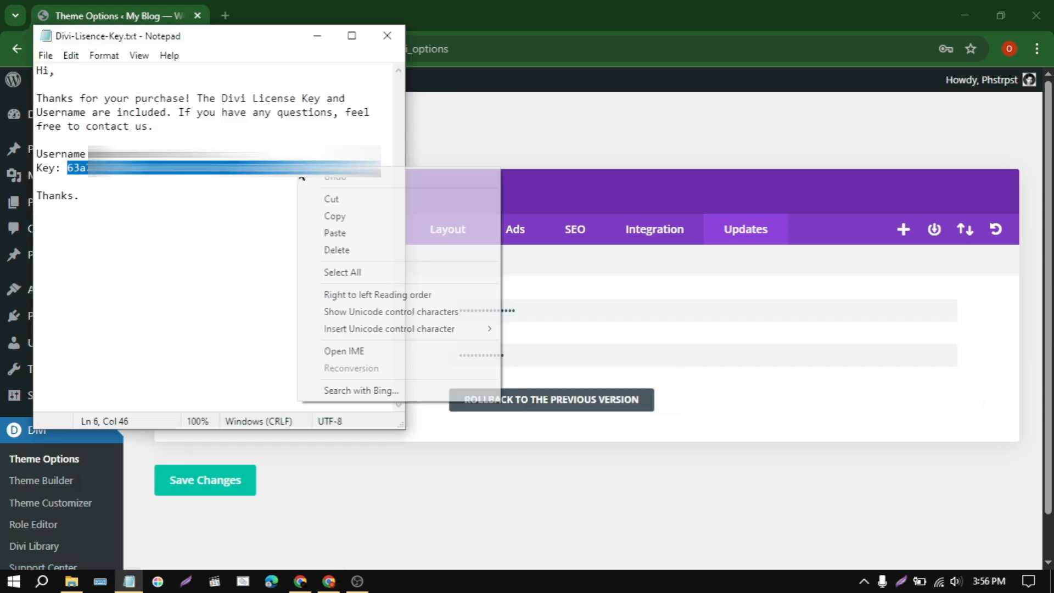
left_click(348, 217)
left_click(386, 37)
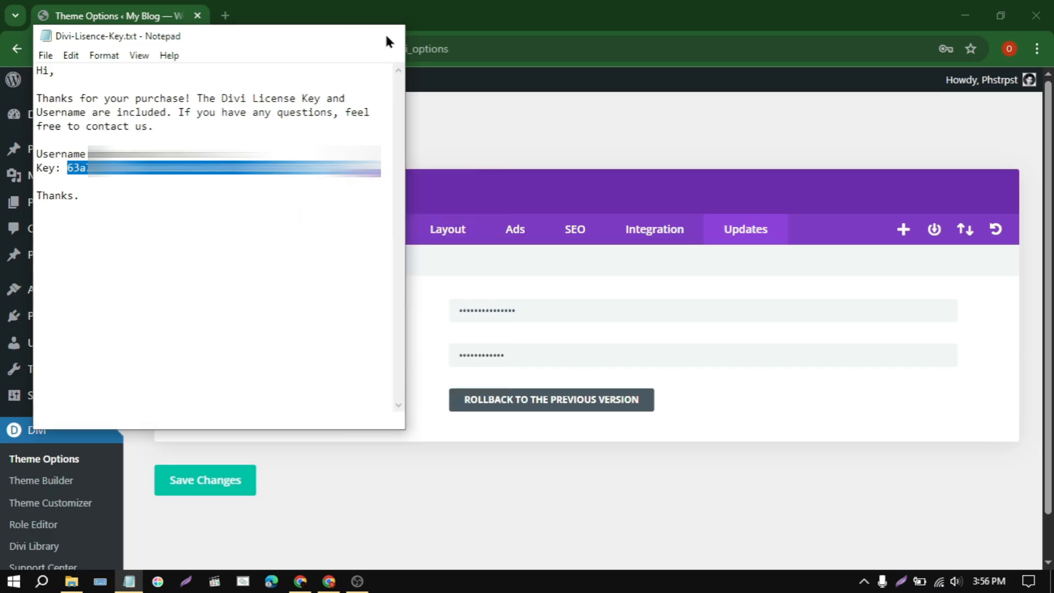
left_click_drag(513, 355, 439, 357)
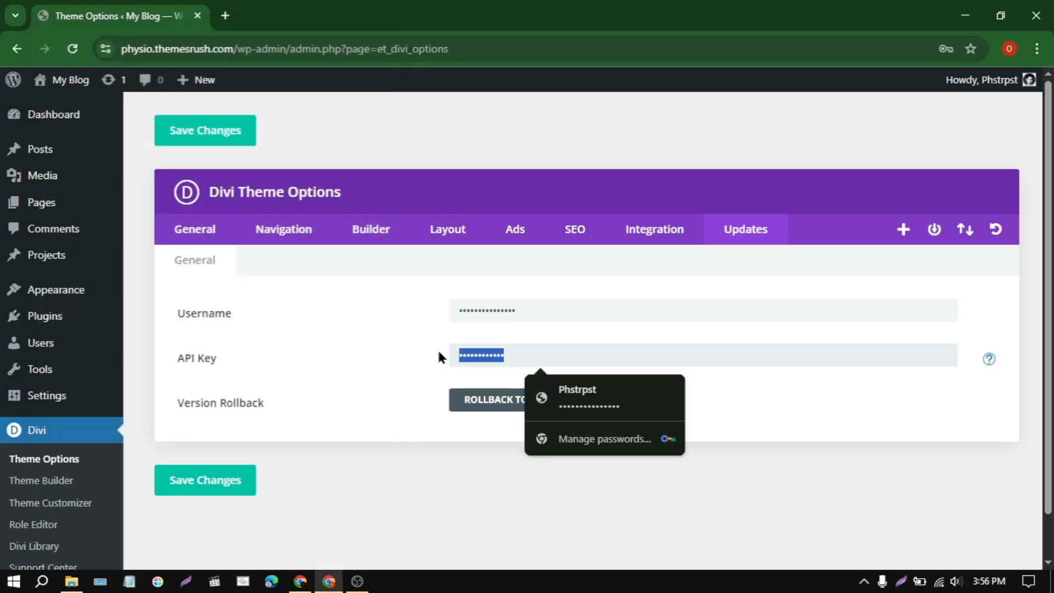
right_click(473, 351)
left_click(516, 315)
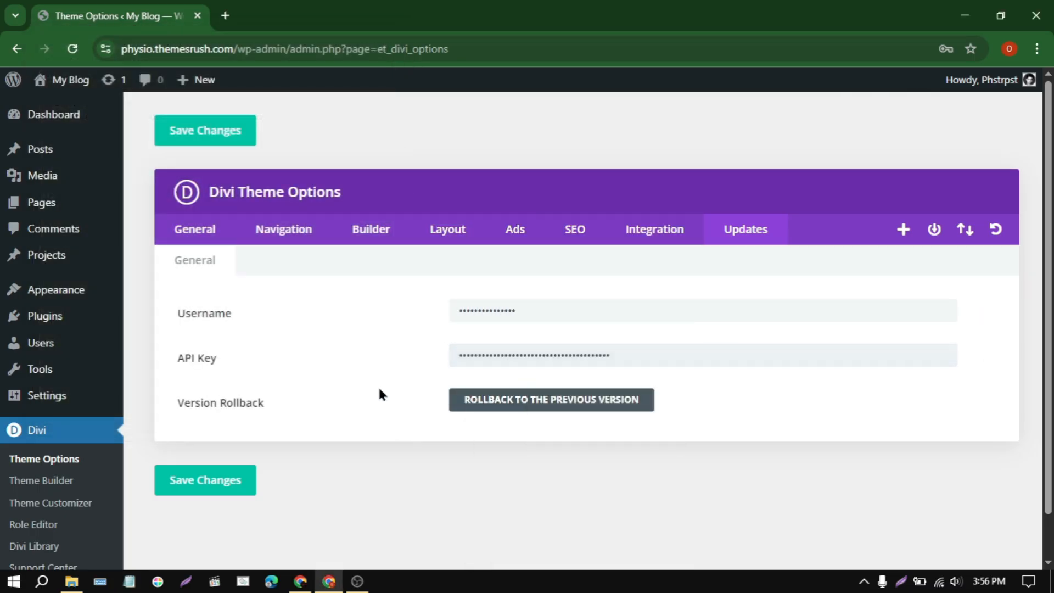
left_click(202, 491)
Step: Update the Divi theme to version 4.27.4 on the WordPress Updates page
mouse_move(66, 115)
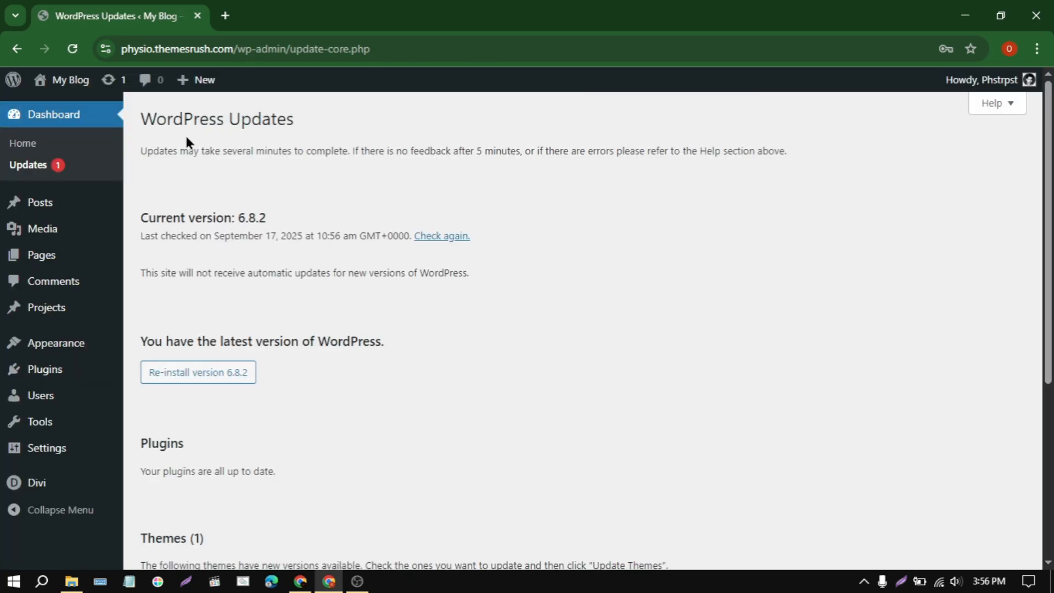
scroll(413, 419, "down", 5)
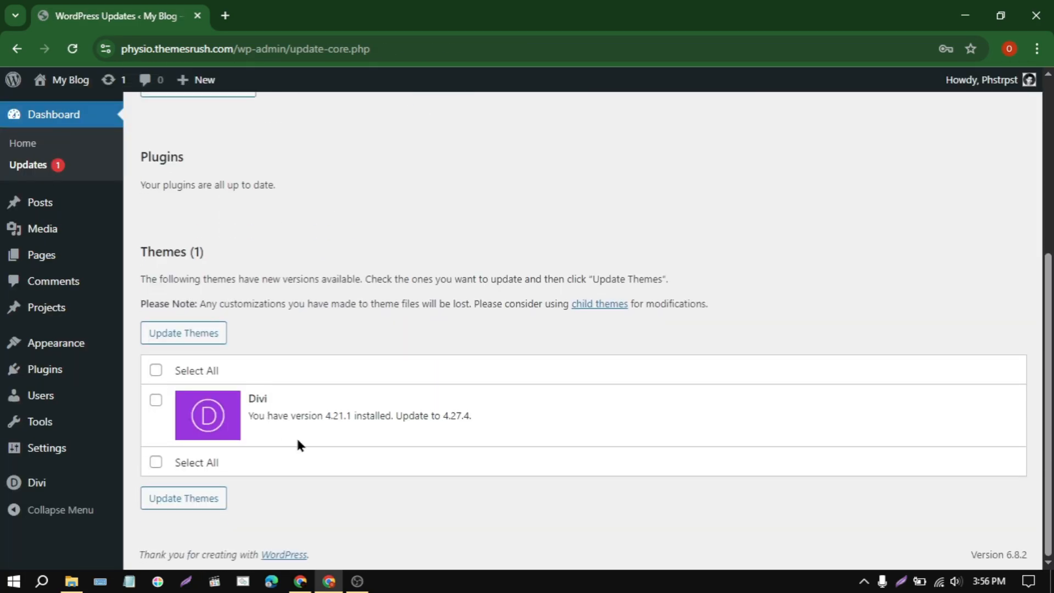
left_click(179, 332)
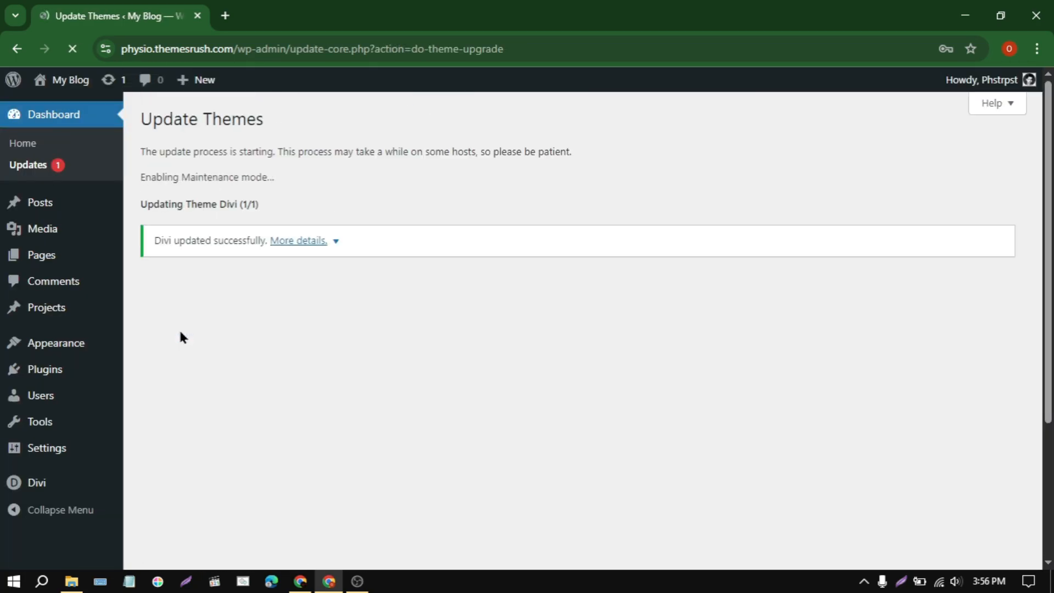
Step: Install and activate the plugin from Divi-Supreme-Pro.zip together with its required Divi Supreme Lite plugin
mouse_move(62, 375)
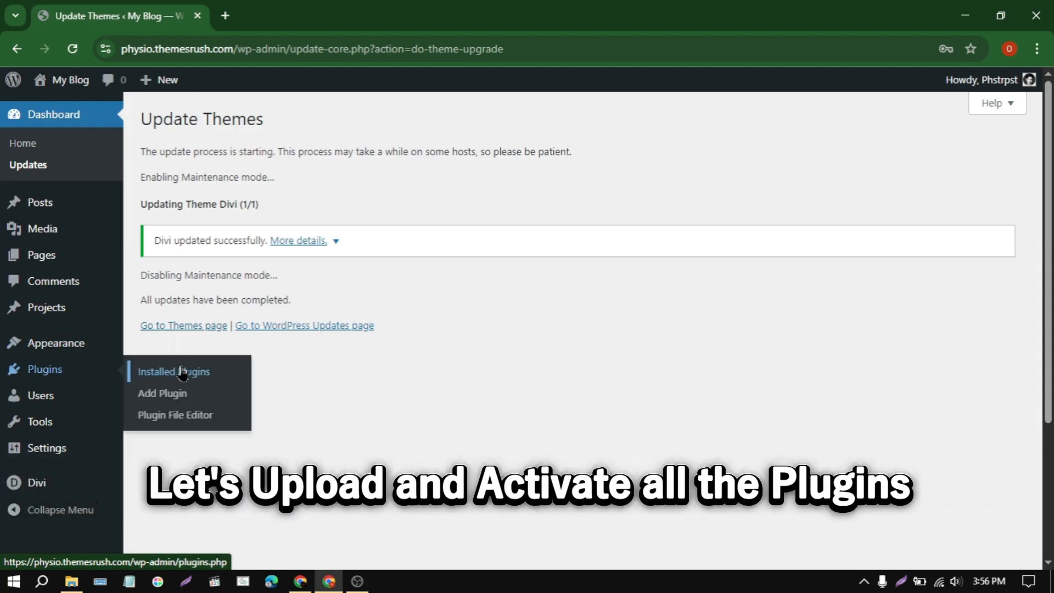
left_click(168, 394)
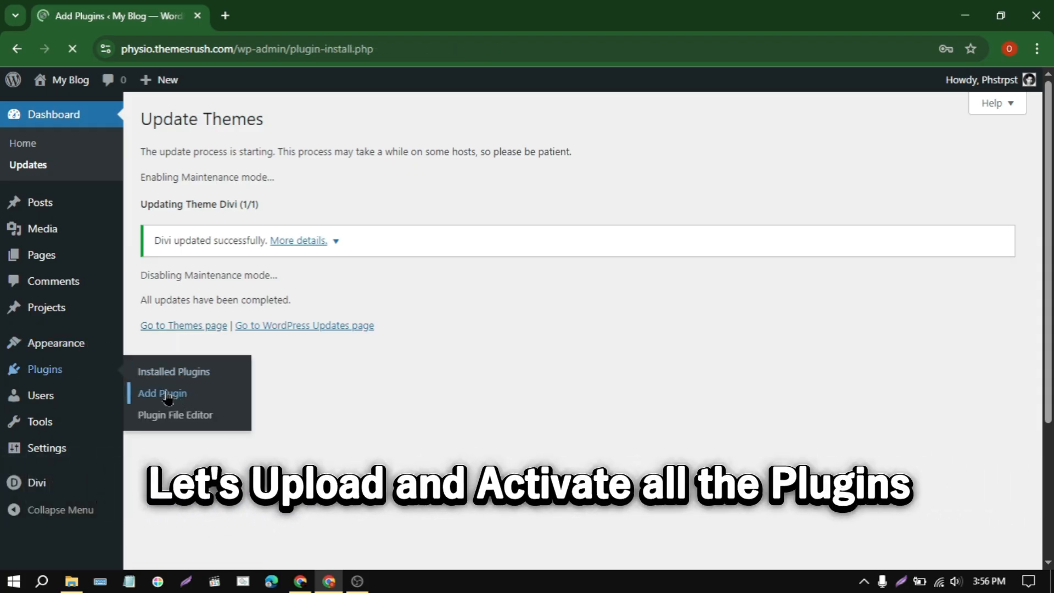
left_click(266, 126)
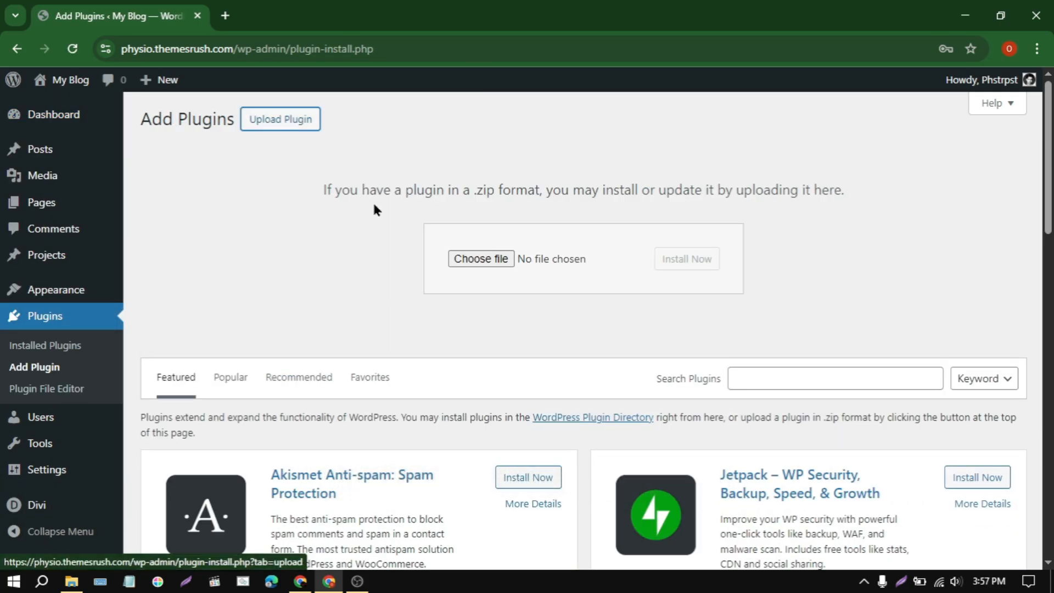
left_click(476, 262)
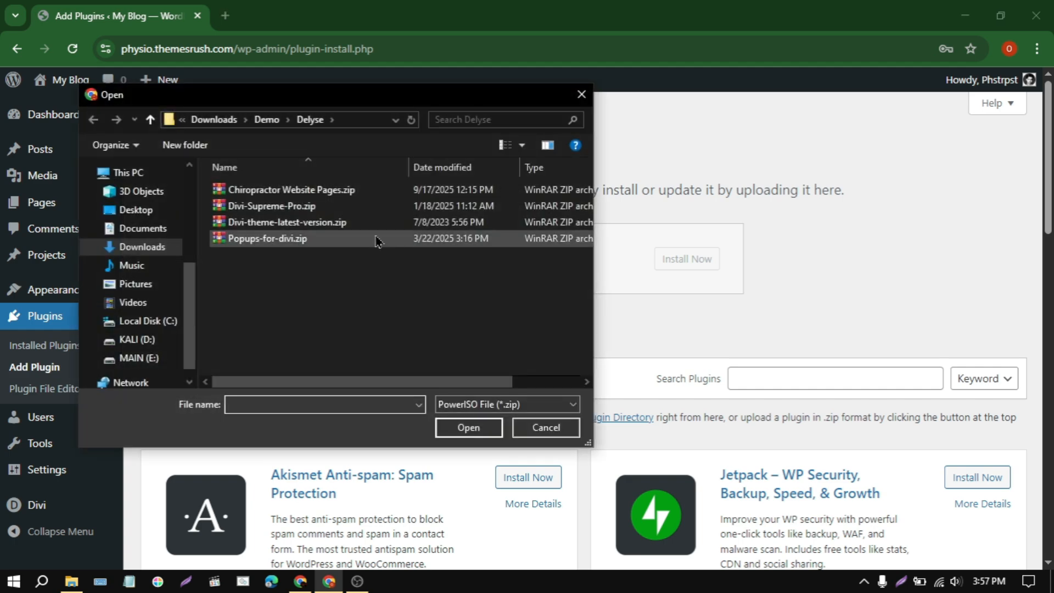
left_click(284, 209)
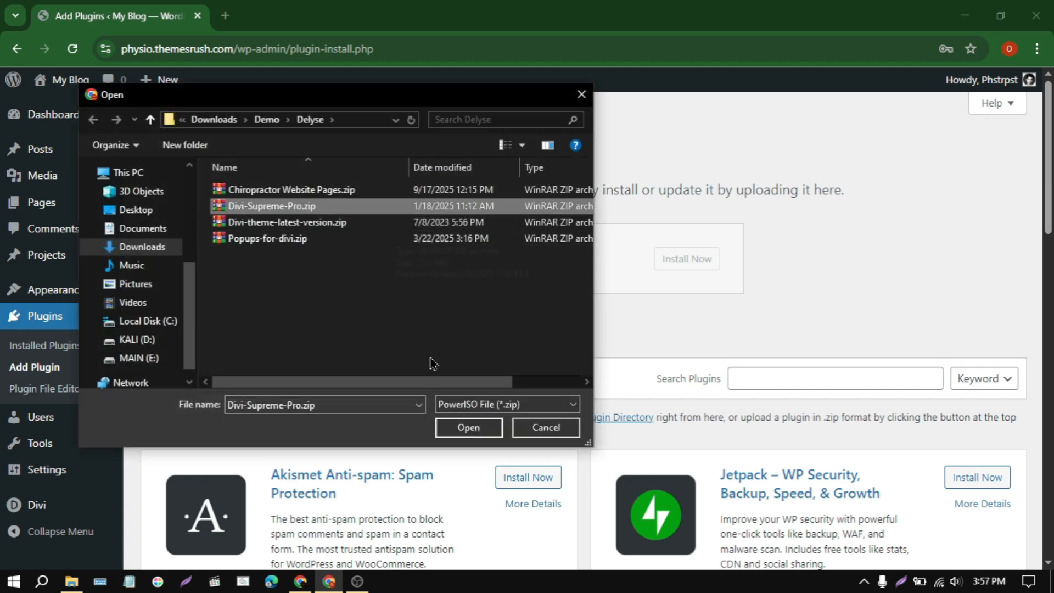
left_click(459, 424)
left_click(683, 262)
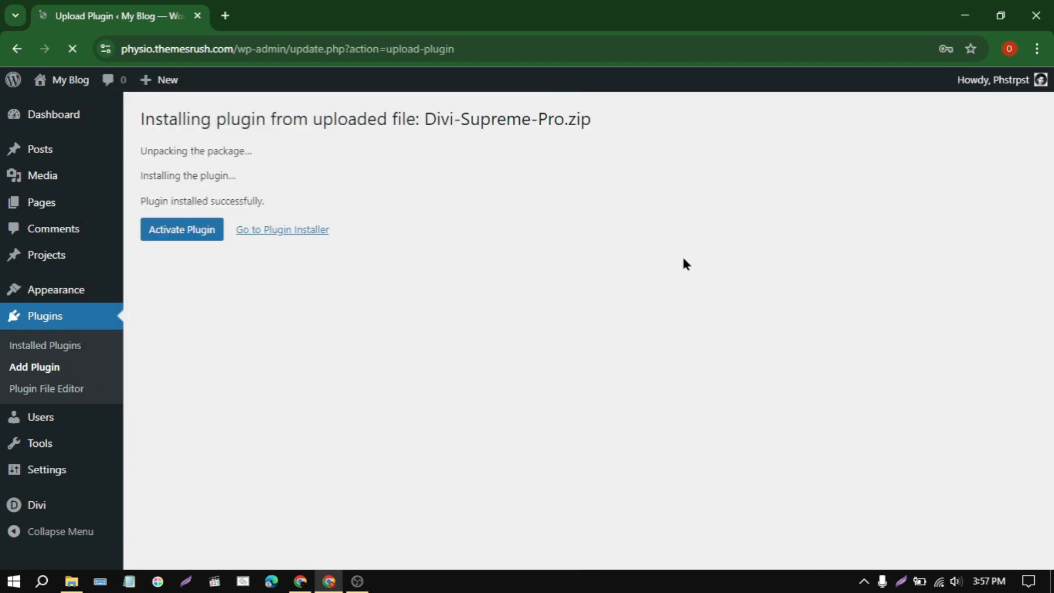
left_click(192, 231)
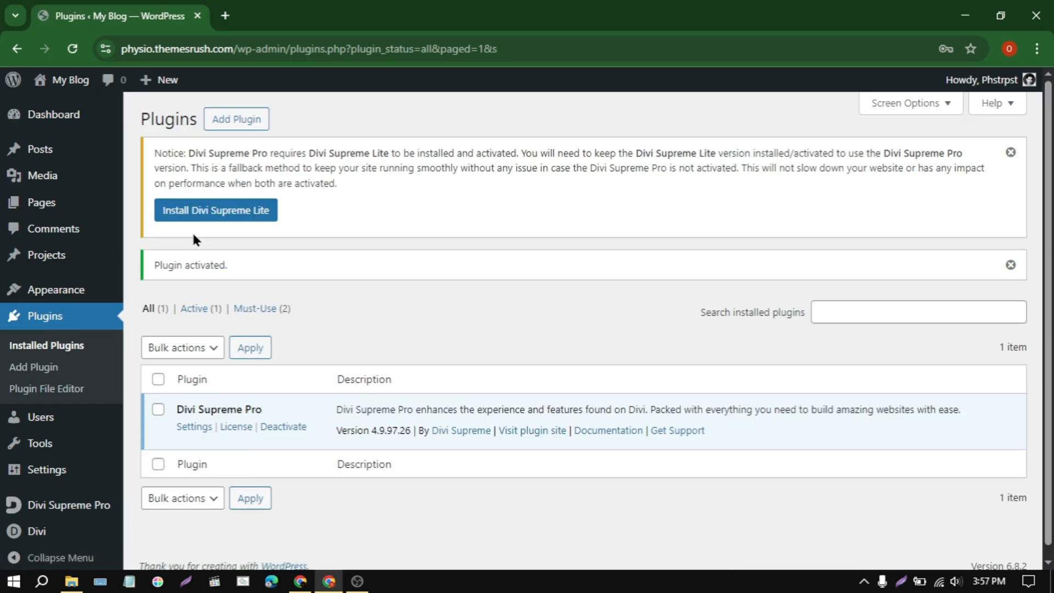
left_click(207, 215)
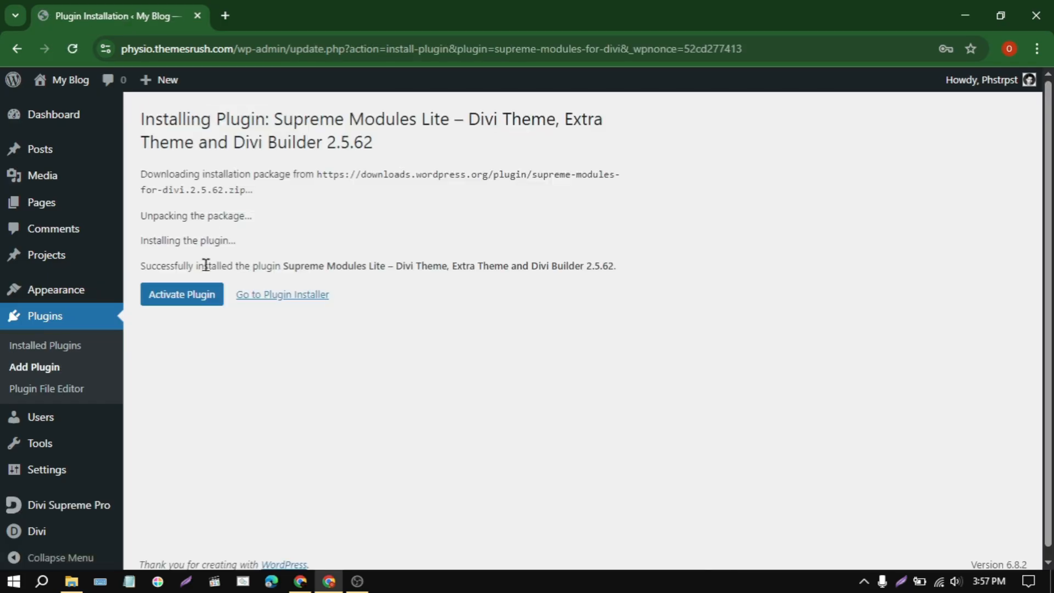
left_click(204, 294)
Step: Install and activate the plugin from Popups-for-divi.zip and update it to version 3.2.0
left_click(242, 118)
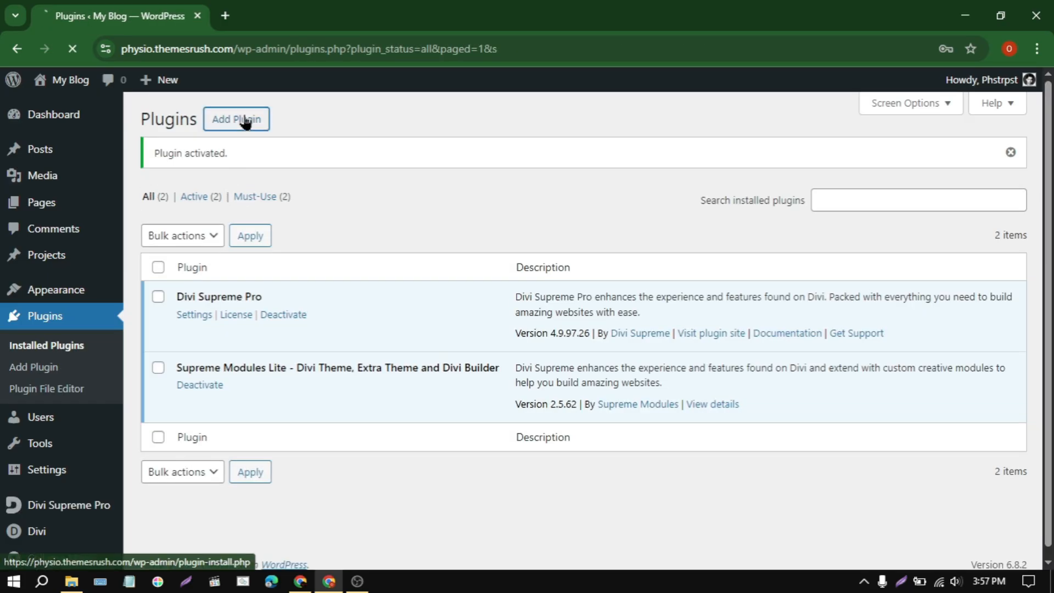
left_click(244, 117)
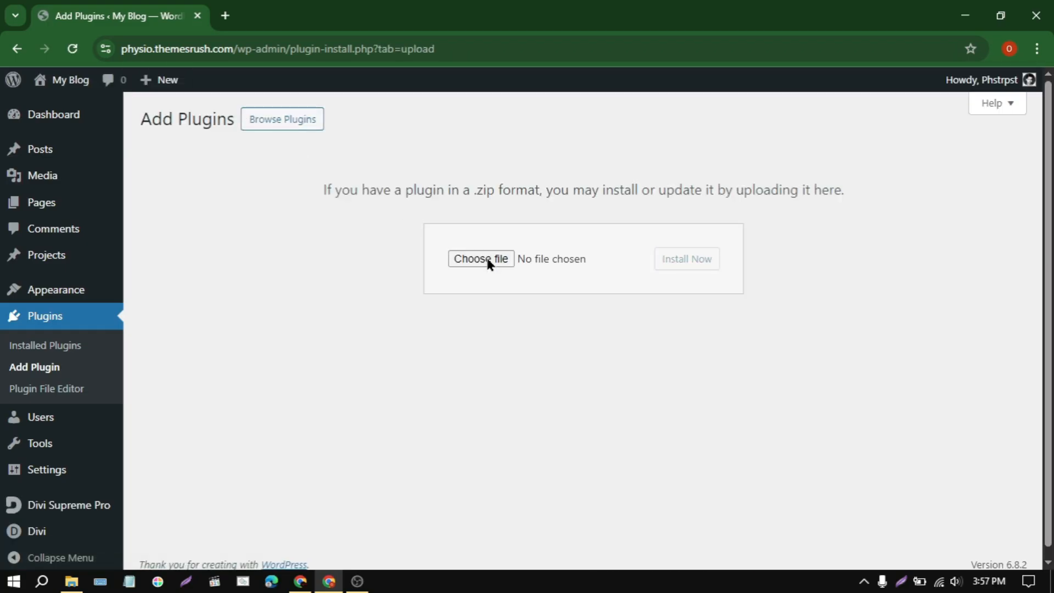
left_click(489, 263)
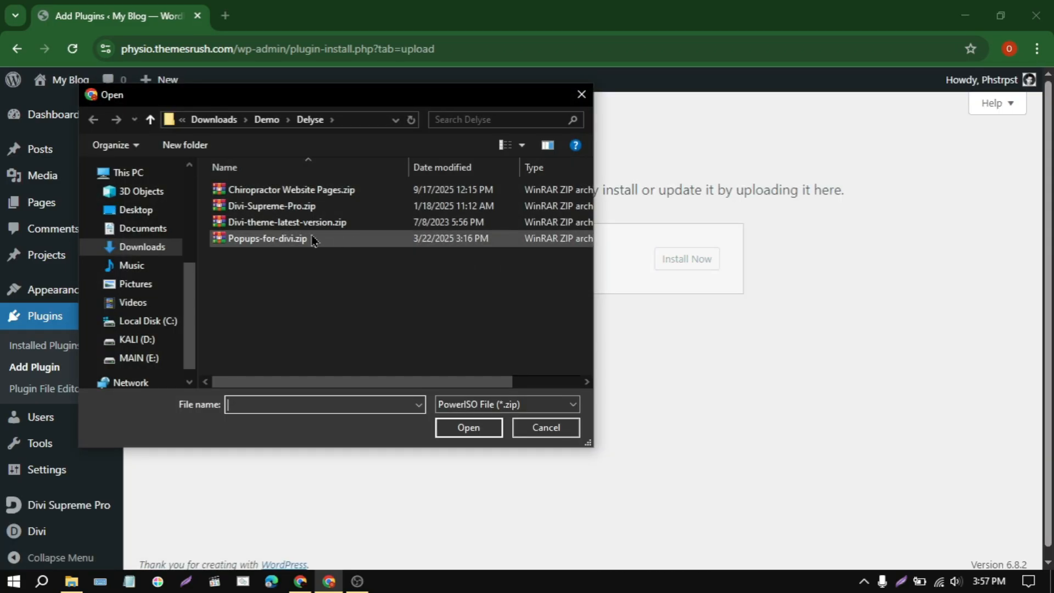
left_click(277, 240)
left_click(470, 428)
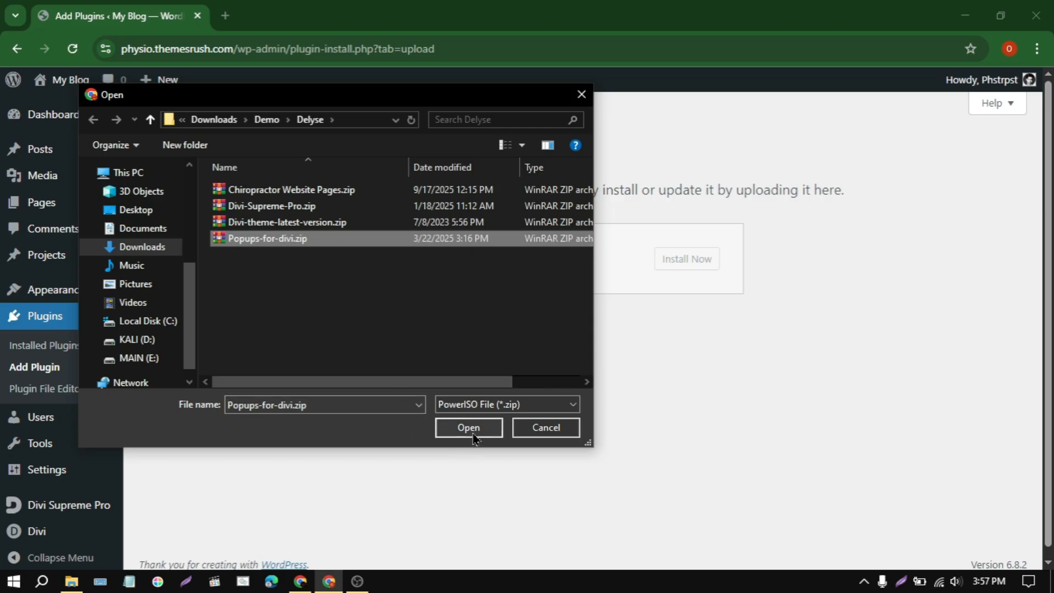
left_click(681, 266)
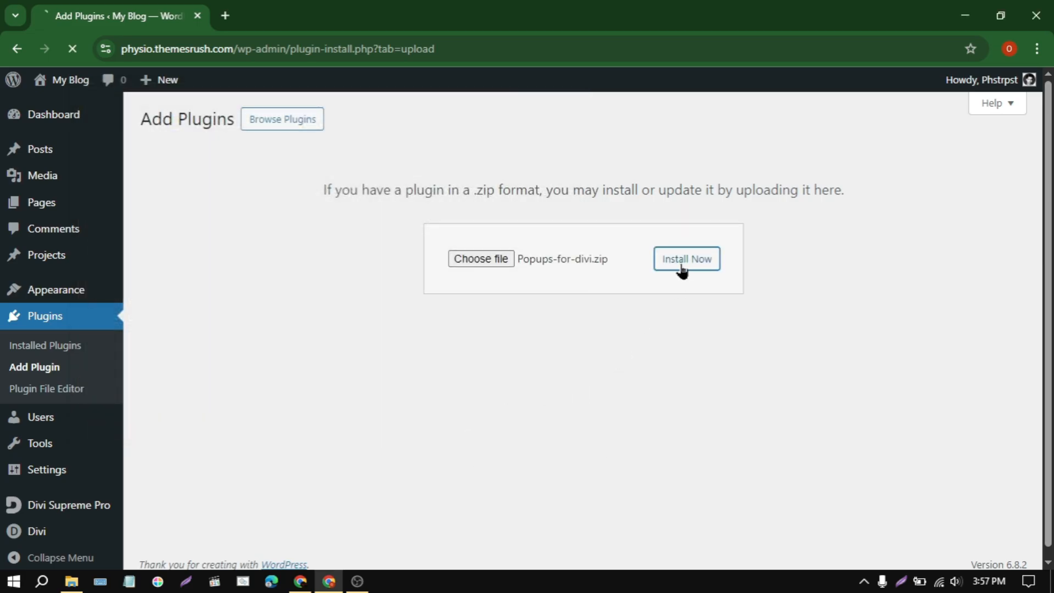
left_click(191, 236)
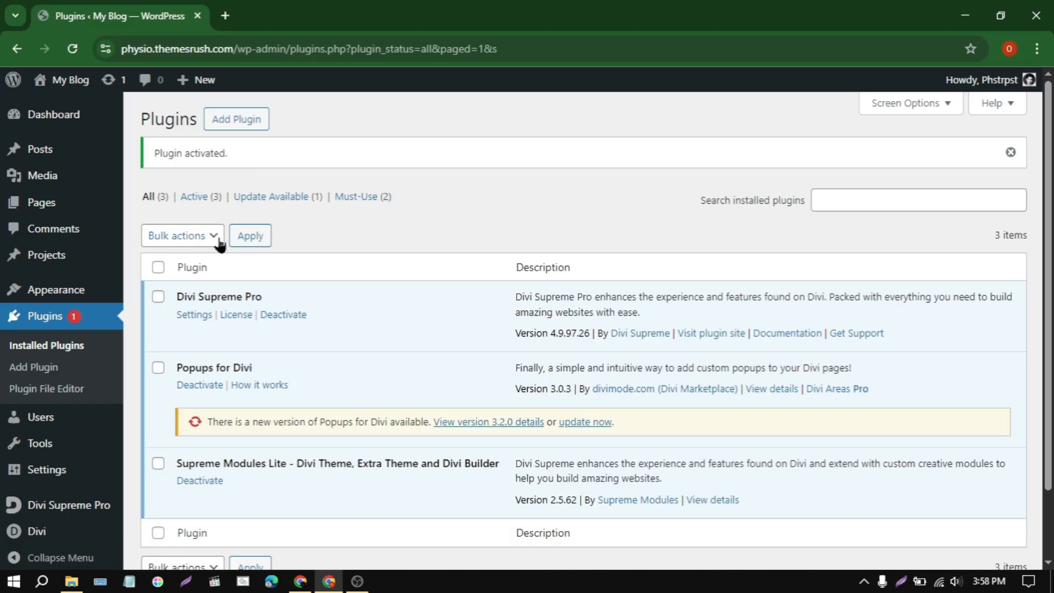
left_click(565, 422)
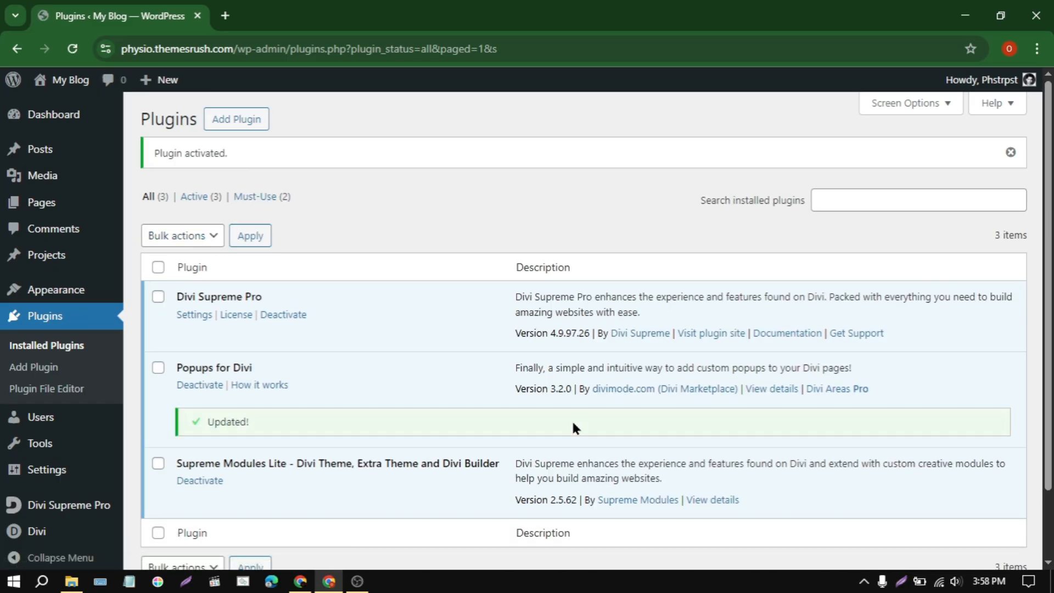
Step: Start a template import in the Divi Theme Builder and extract Chiropractor Website Pages.zip in place within the Delyse folder
mouse_move(66, 531)
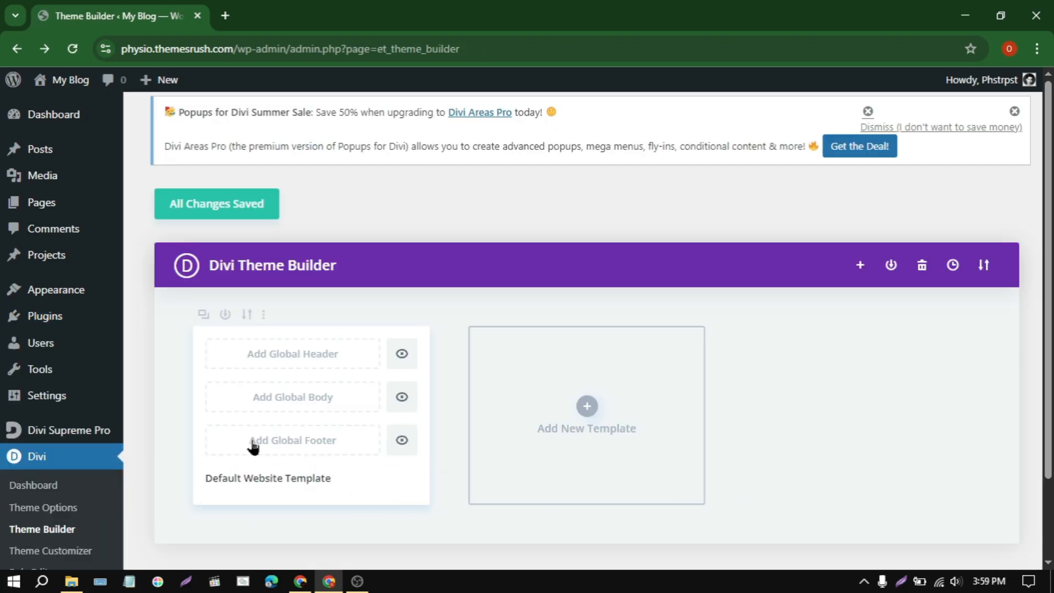
left_click(983, 266)
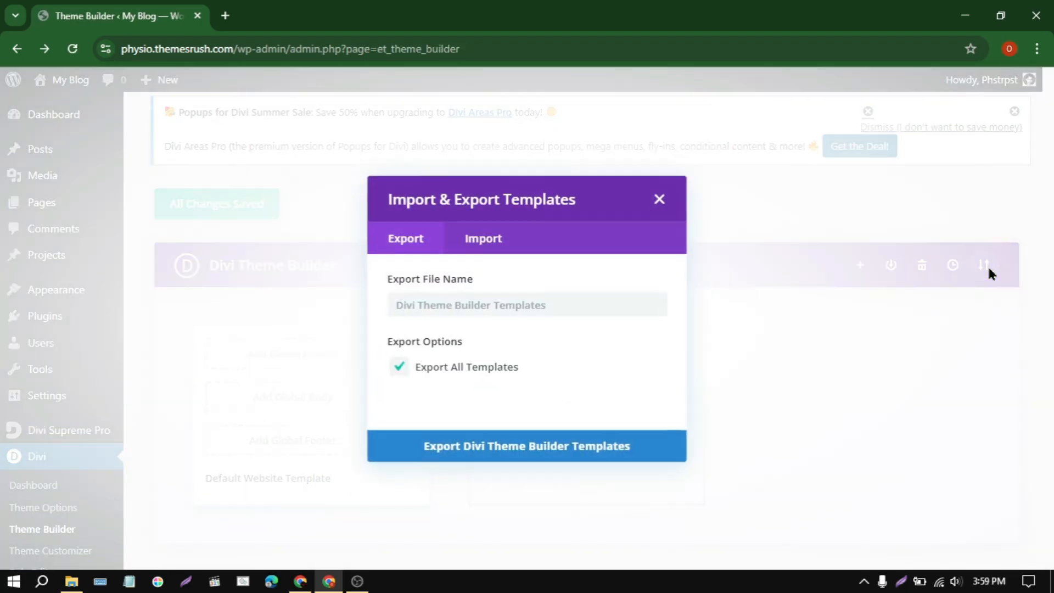
left_click(502, 252)
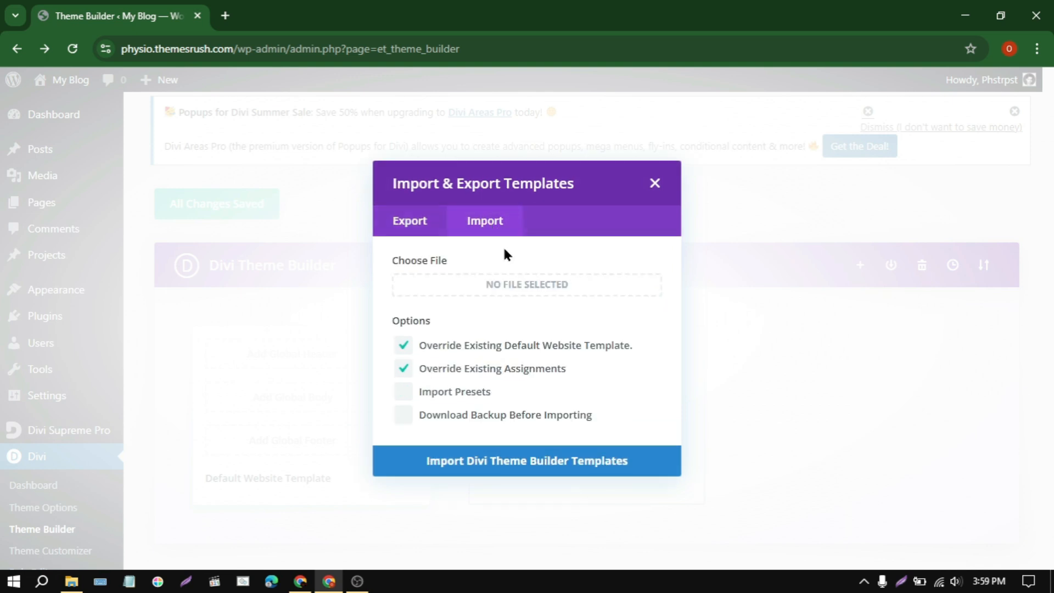
left_click(526, 284)
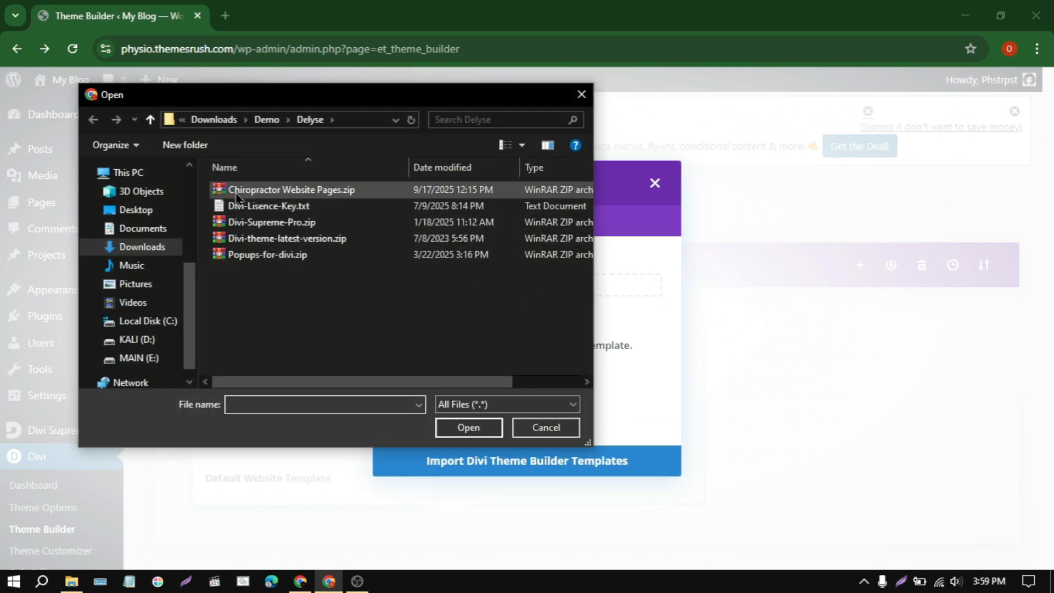
left_click(254, 191)
right_click(309, 192)
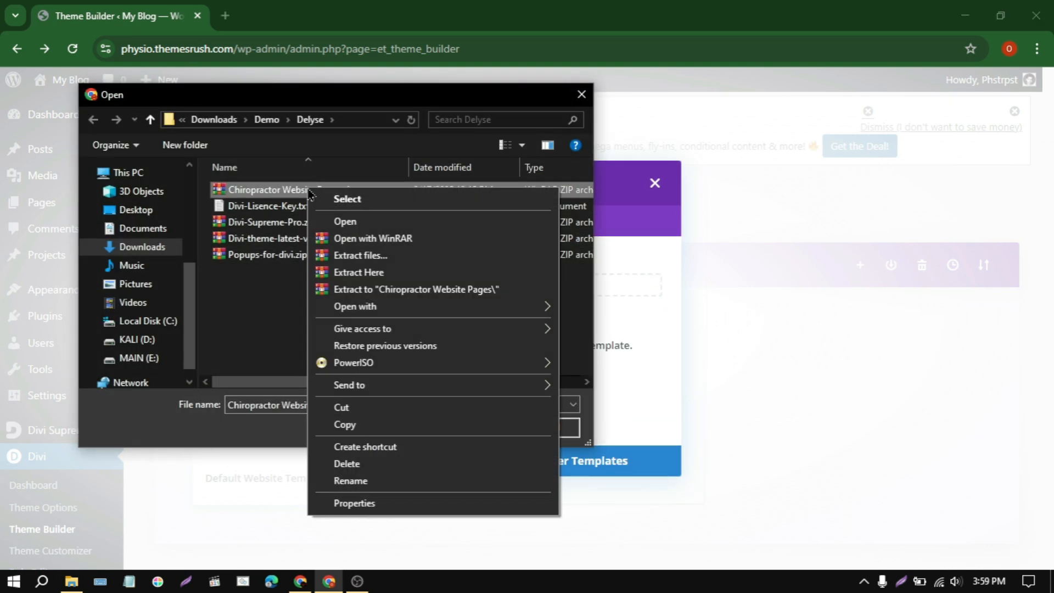
left_click(406, 277)
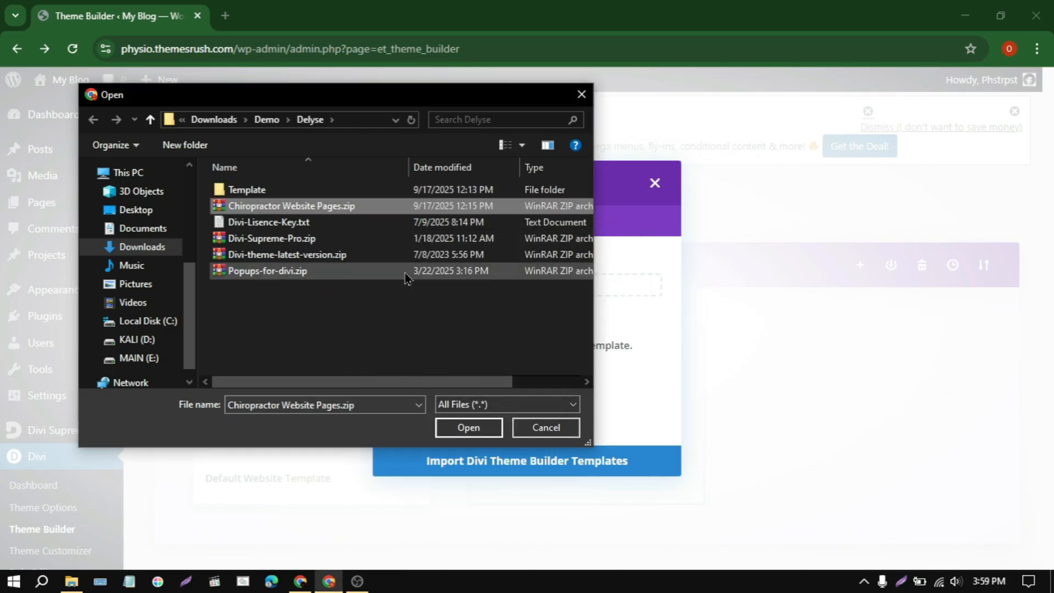
Step: Import HeaderFooter404.json from the extracted Template folder into the Theme Builder with the default override options and save the changes
double_click(266, 192)
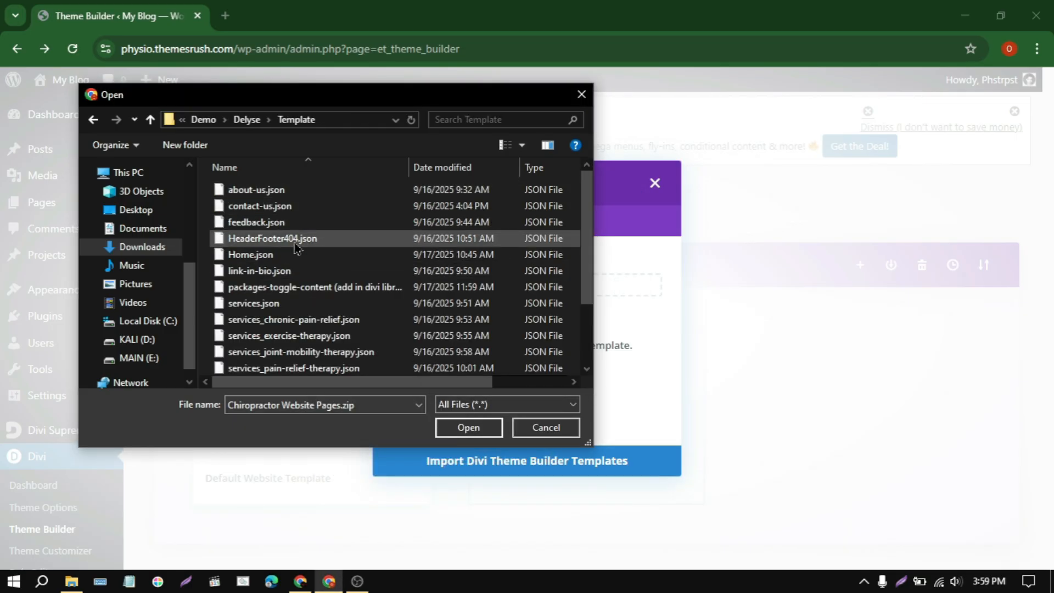
left_click(251, 241)
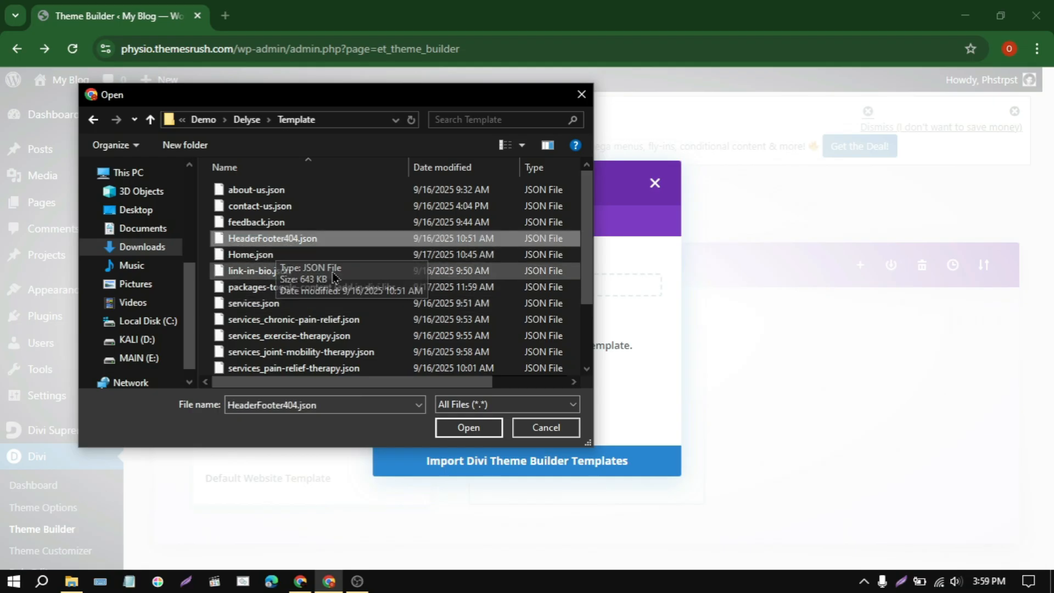
left_click(468, 429)
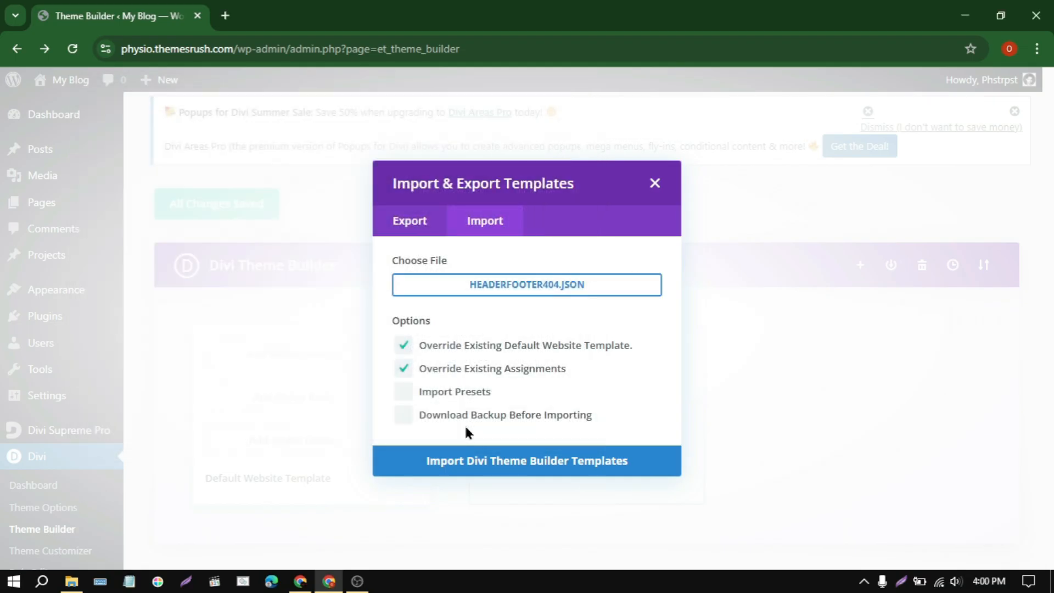
left_click(526, 465)
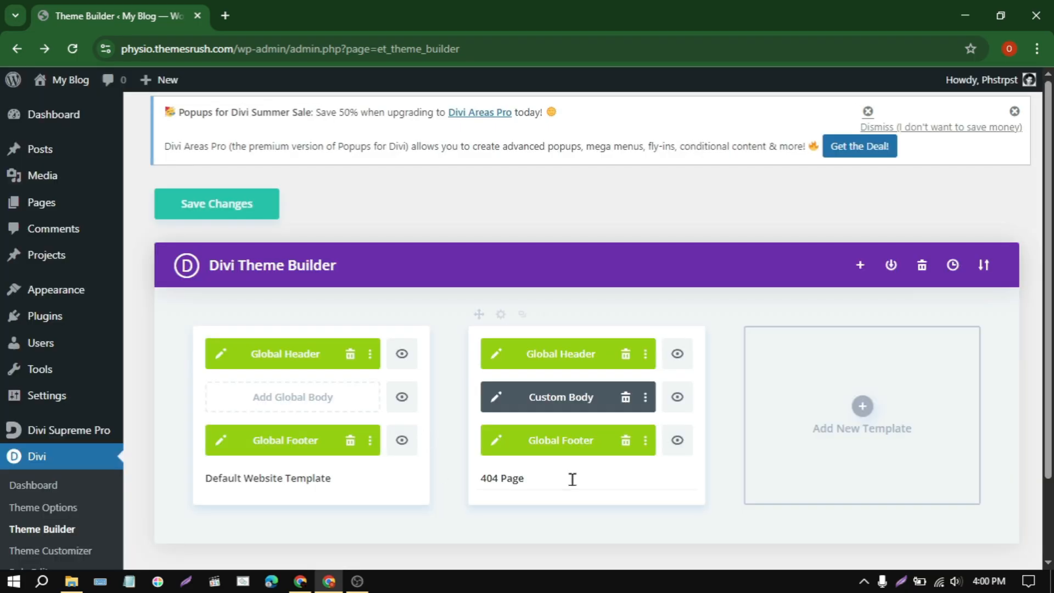
left_click(234, 213)
Step: Import "packages-toggle-content (add in divi library).json" into the Divi Library as layouts
scroll(198, 225, "down", 2)
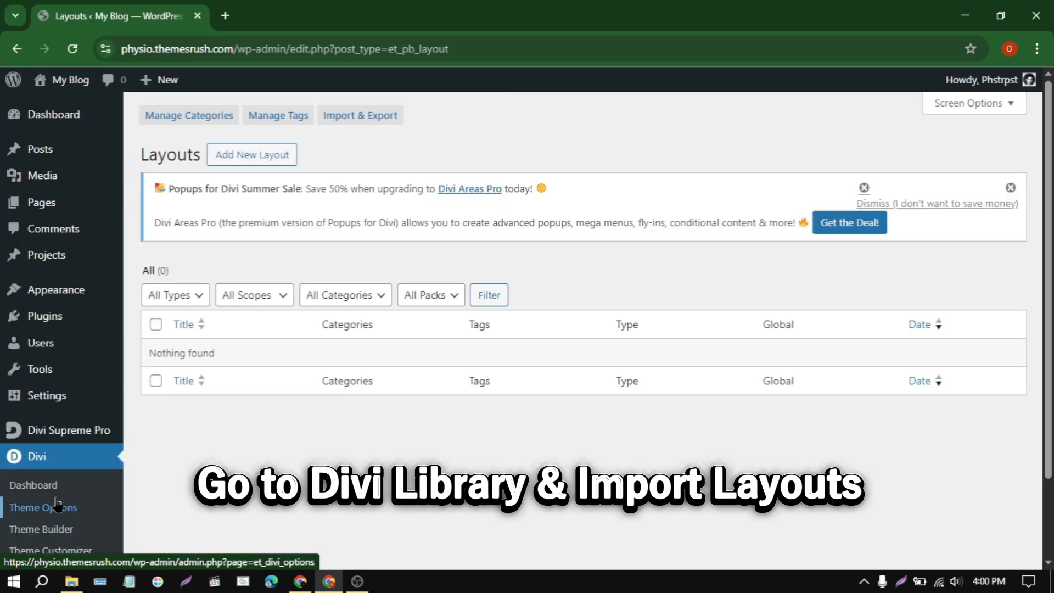
left_click(344, 122)
left_click(481, 267)
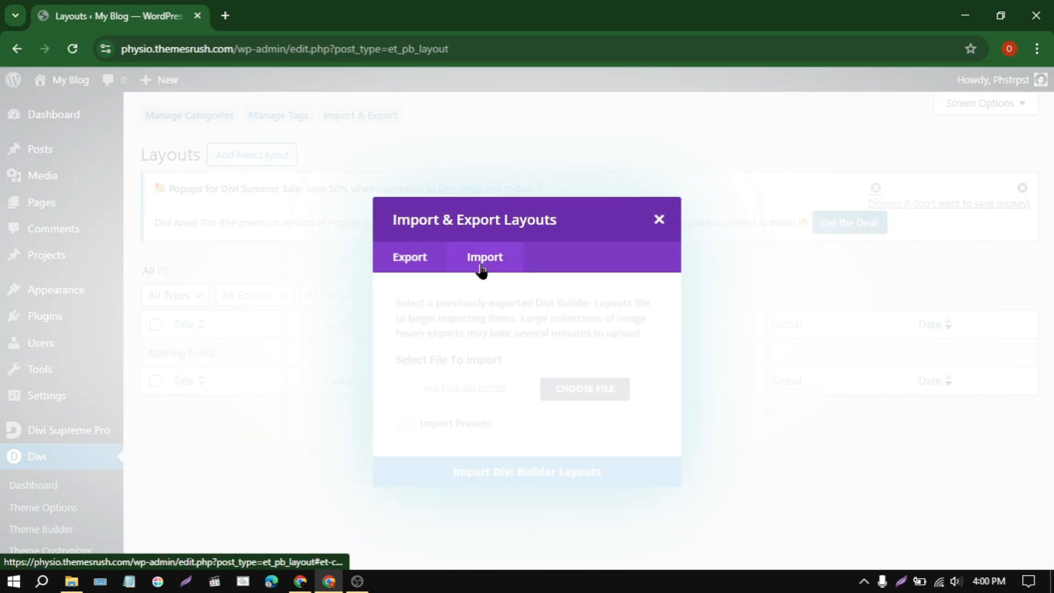
left_click(586, 390)
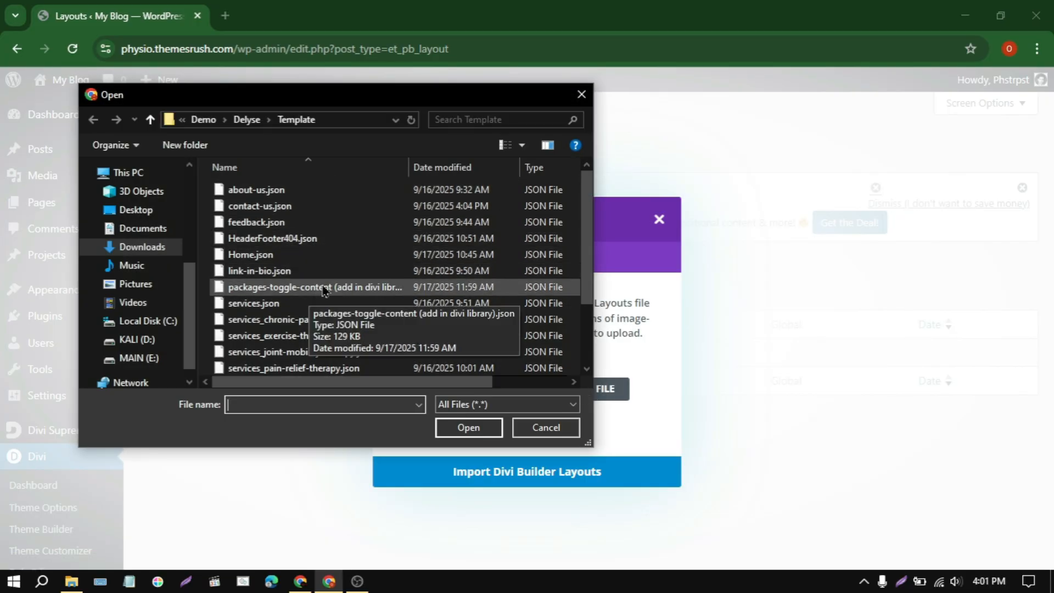
left_click(291, 288)
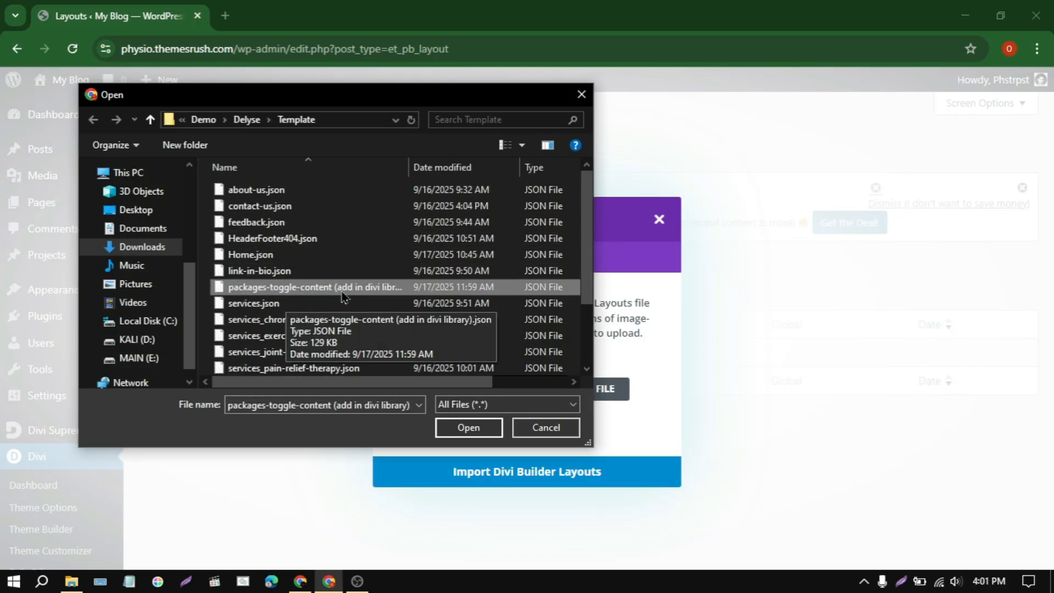
left_click_drag(409, 167, 447, 174)
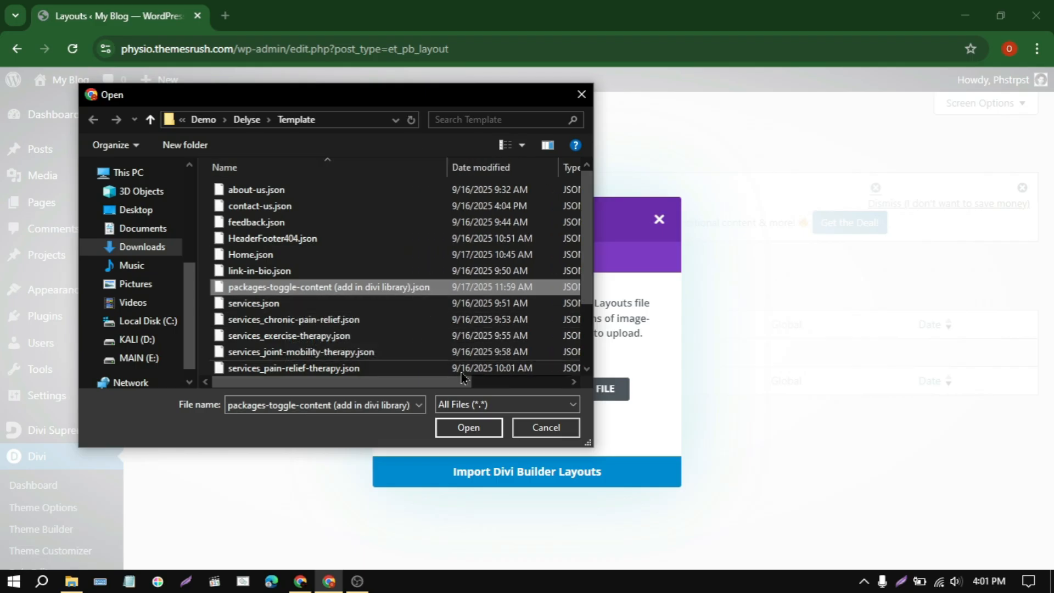
left_click(479, 426)
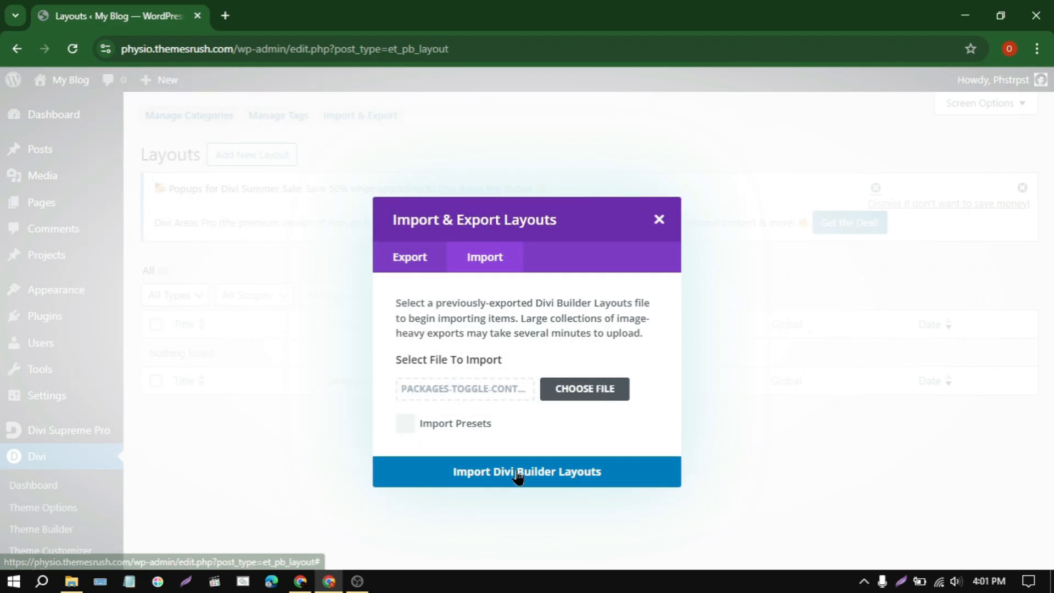
left_click(518, 475)
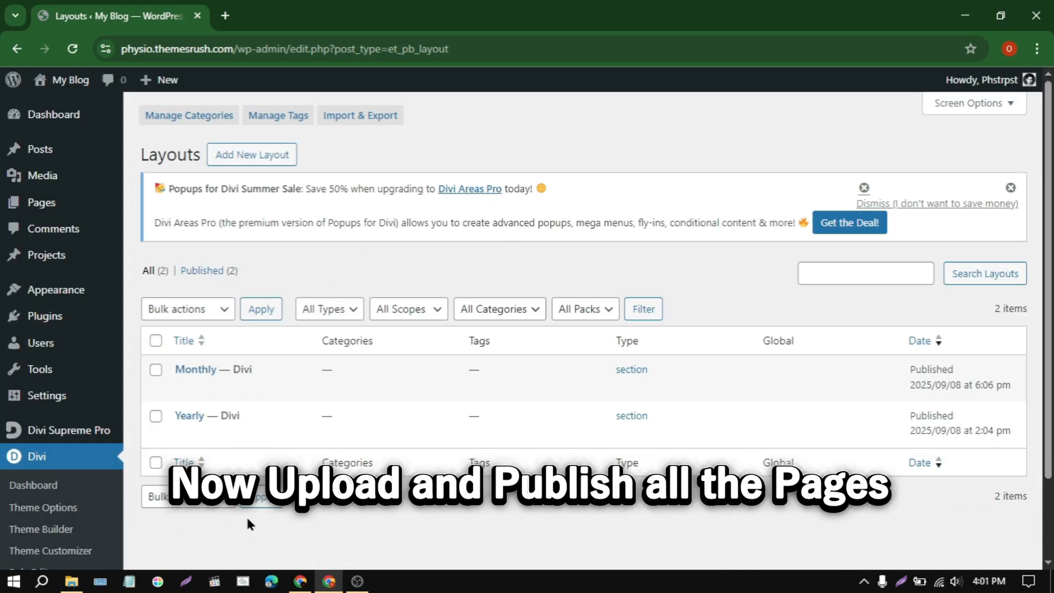
Step: Add a new page titled Home and start building it from scratch with the Divi Builder, without inserting a row
mouse_move(53, 208)
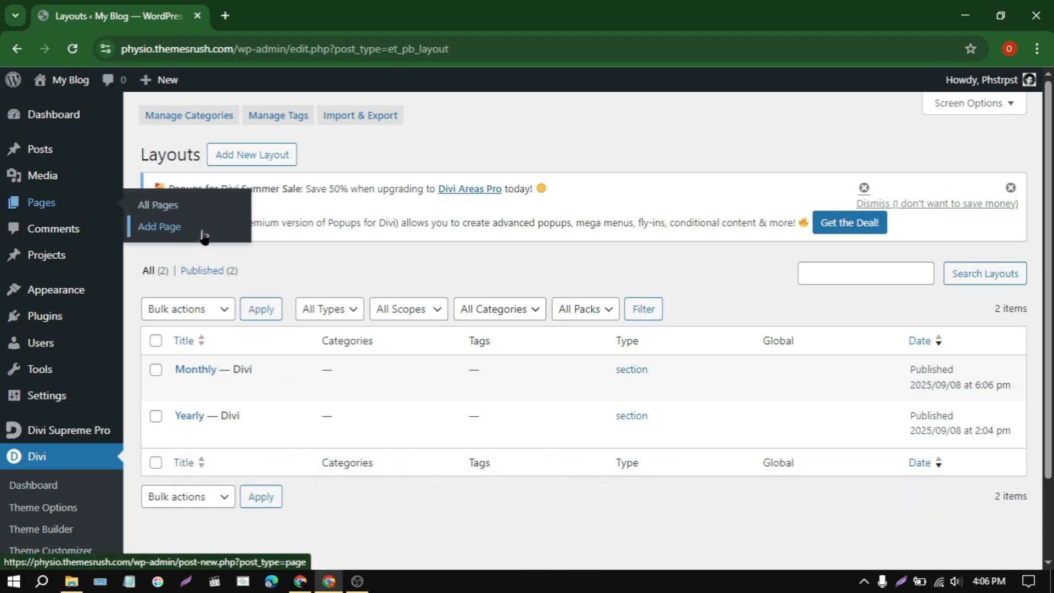
type("Home")
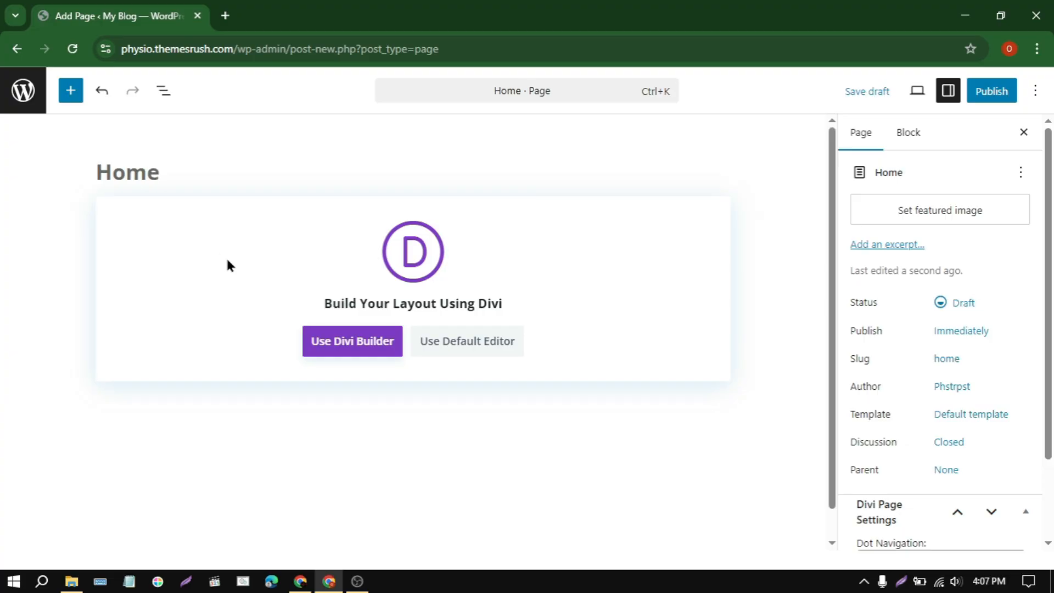
left_click(352, 350)
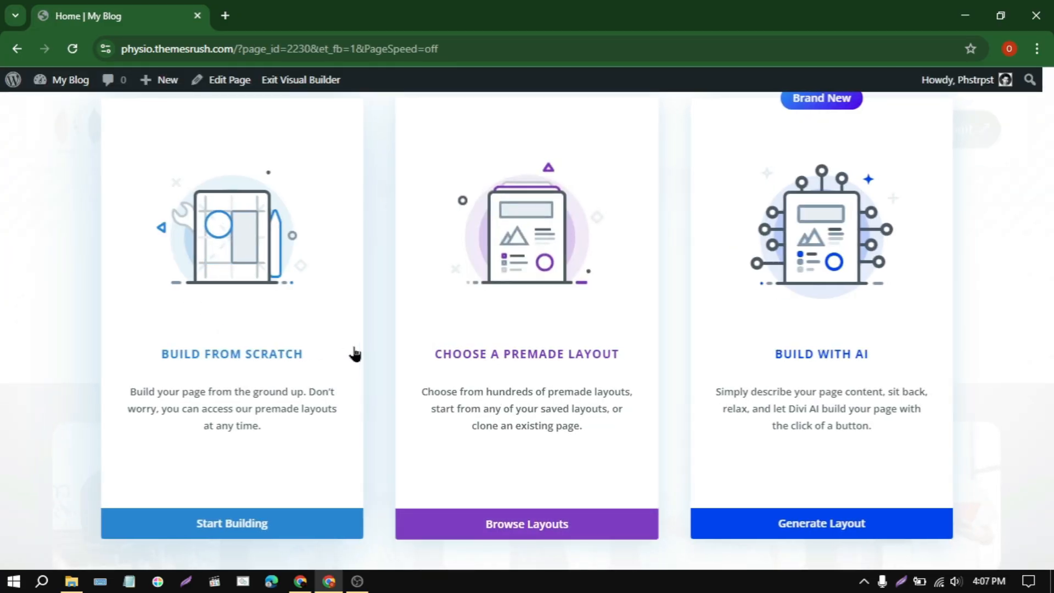
left_click(277, 345)
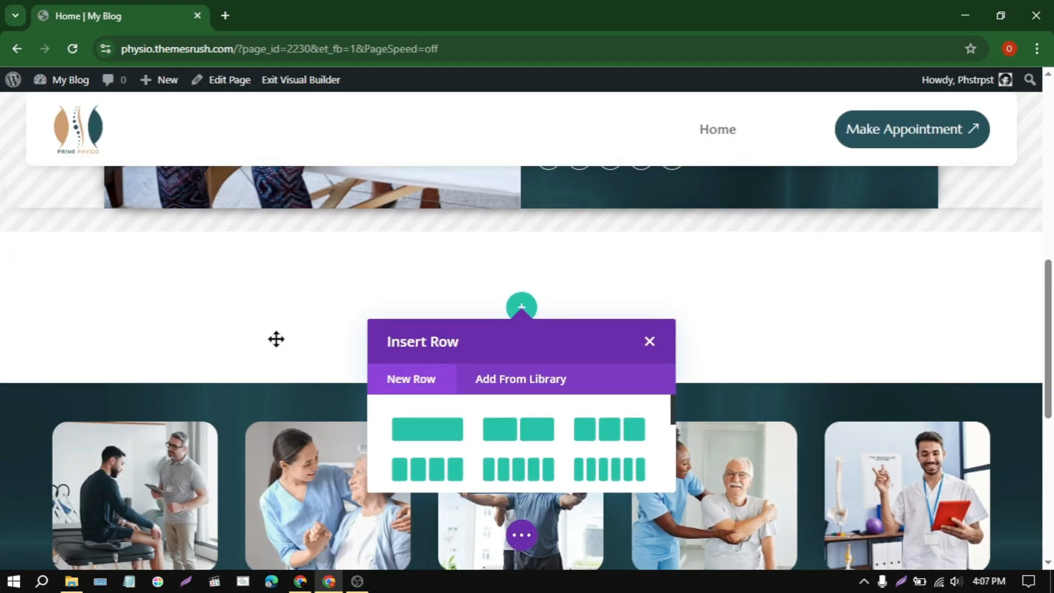
left_click(651, 341)
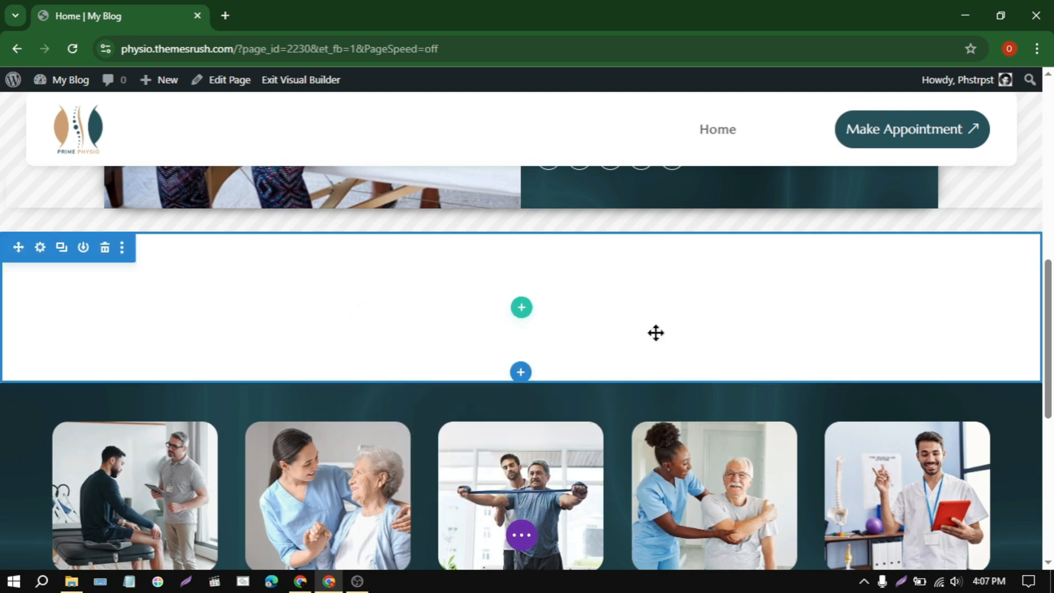
Step: Import Home.json into the Home page with existing content replaced, and publish the page
left_click(521, 535)
left_click(677, 535)
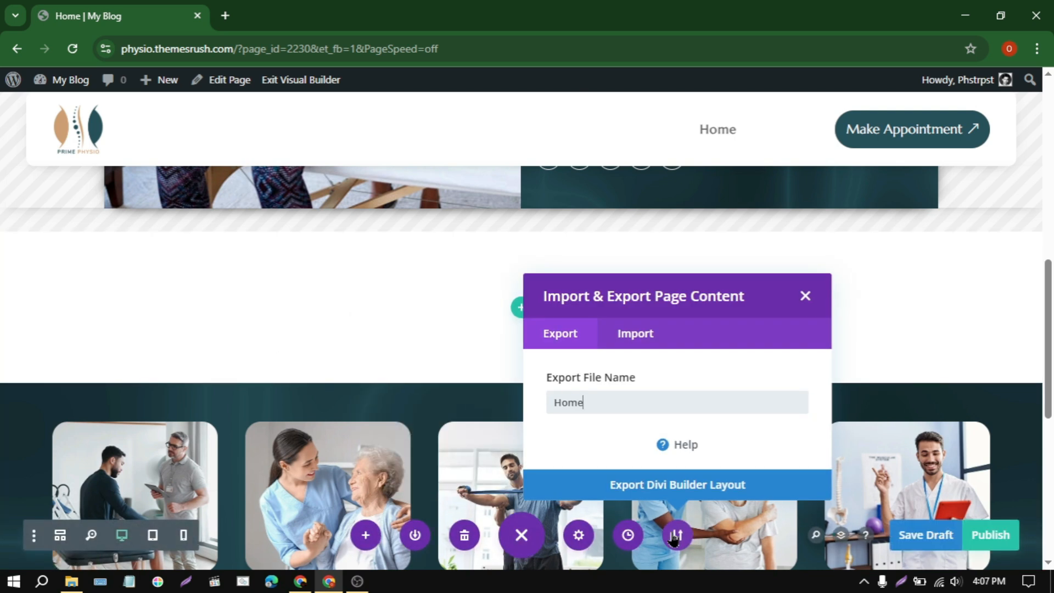
left_click(645, 333)
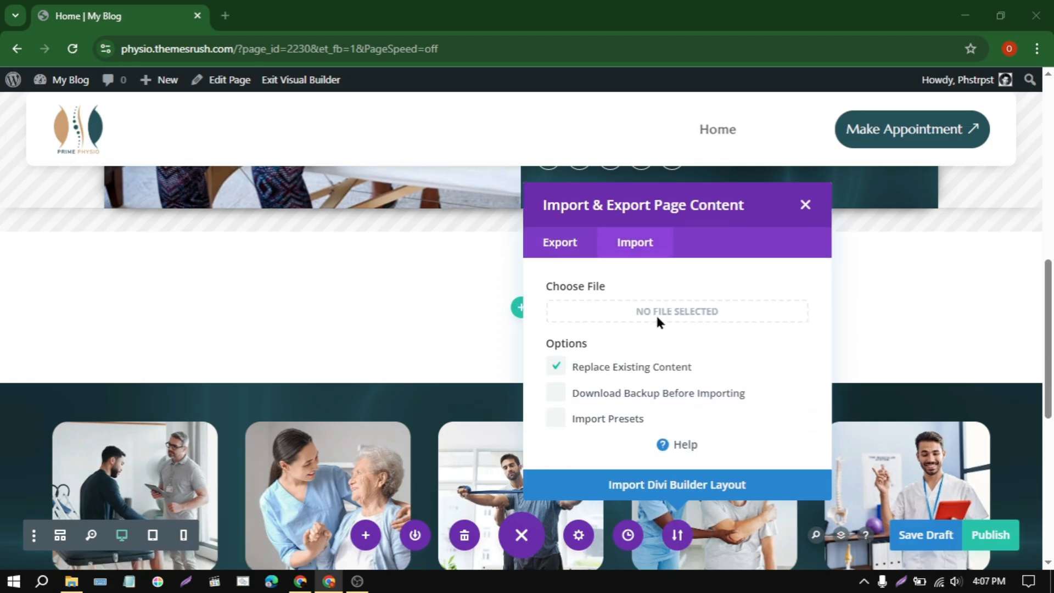
left_click(657, 317)
left_click(237, 258)
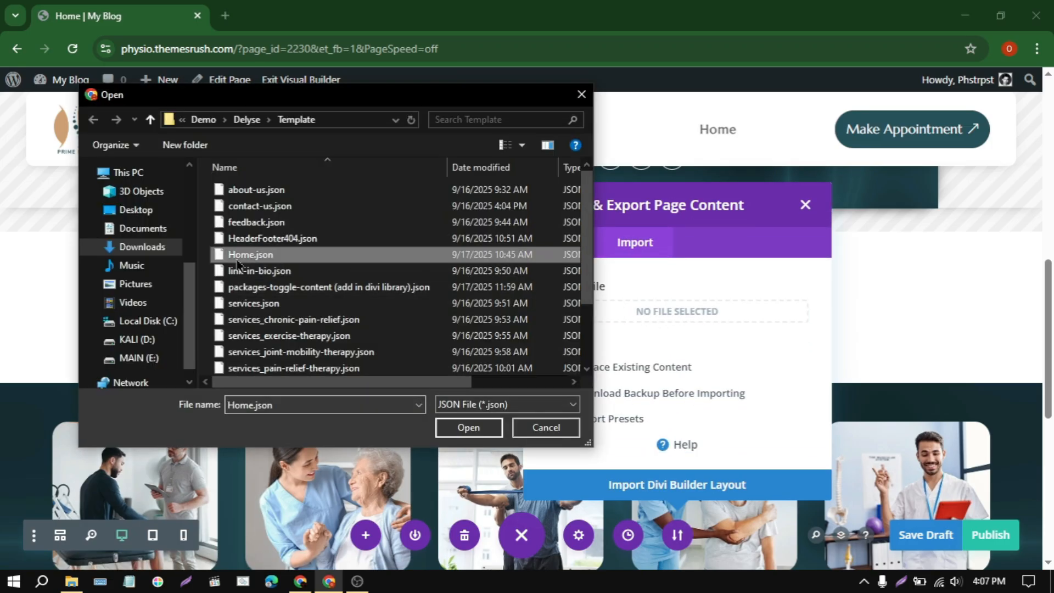
left_click(468, 427)
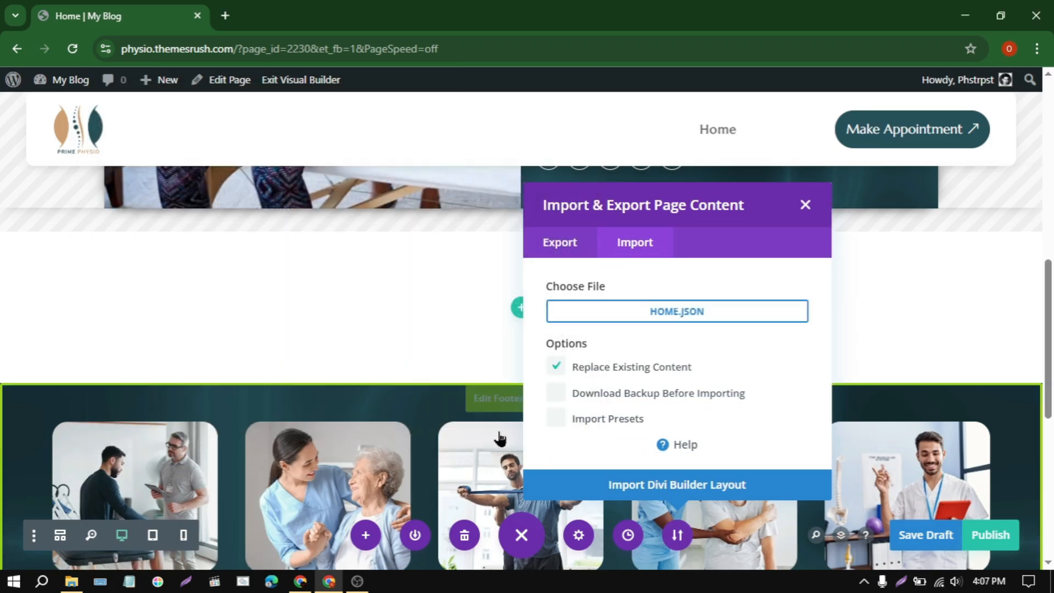
left_click(680, 487)
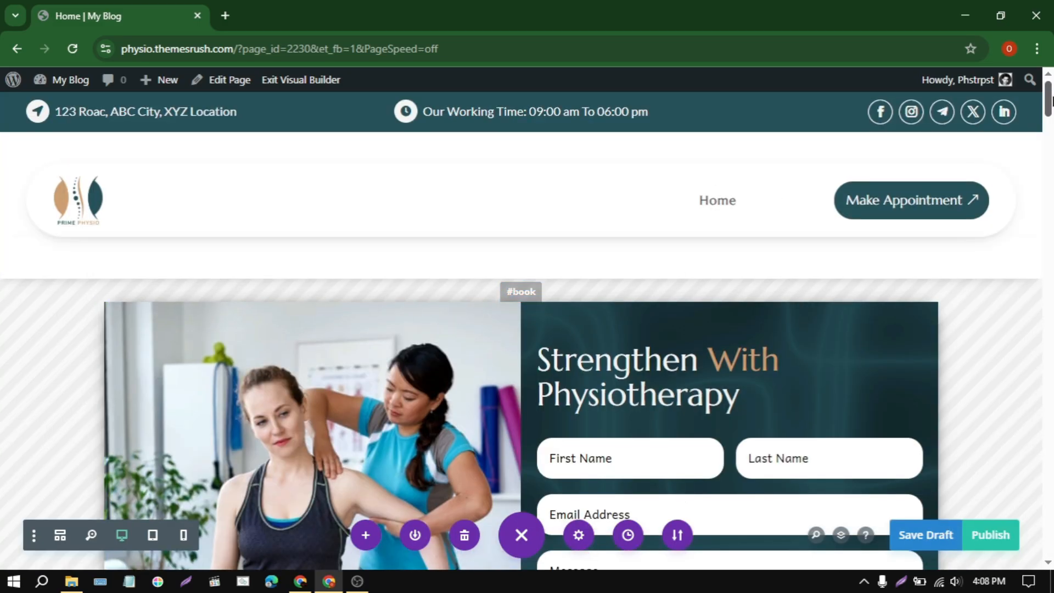
left_click_drag(1051, 101, 1051, 131)
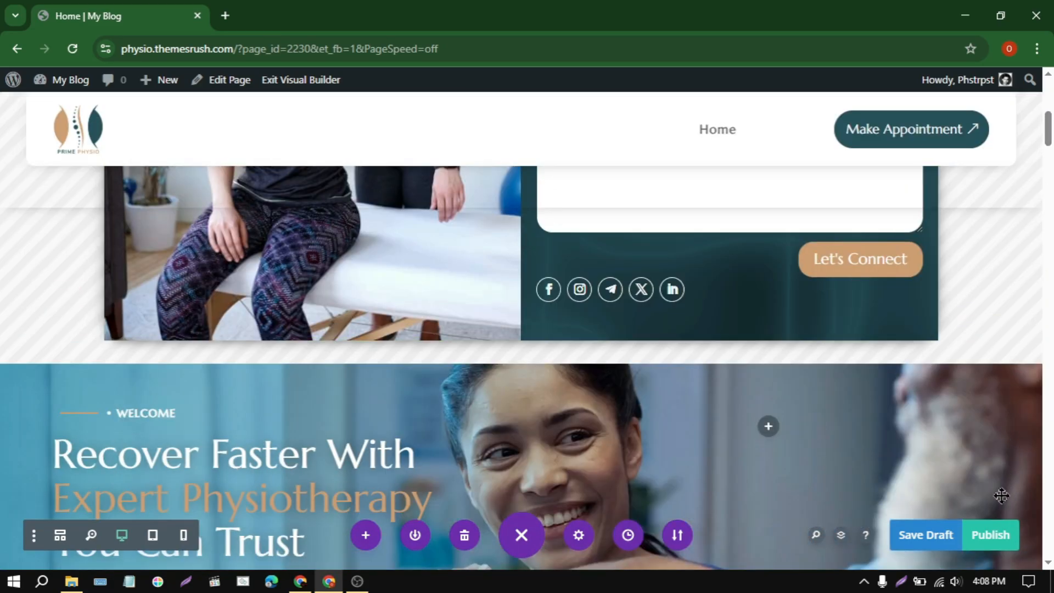
left_click(991, 537)
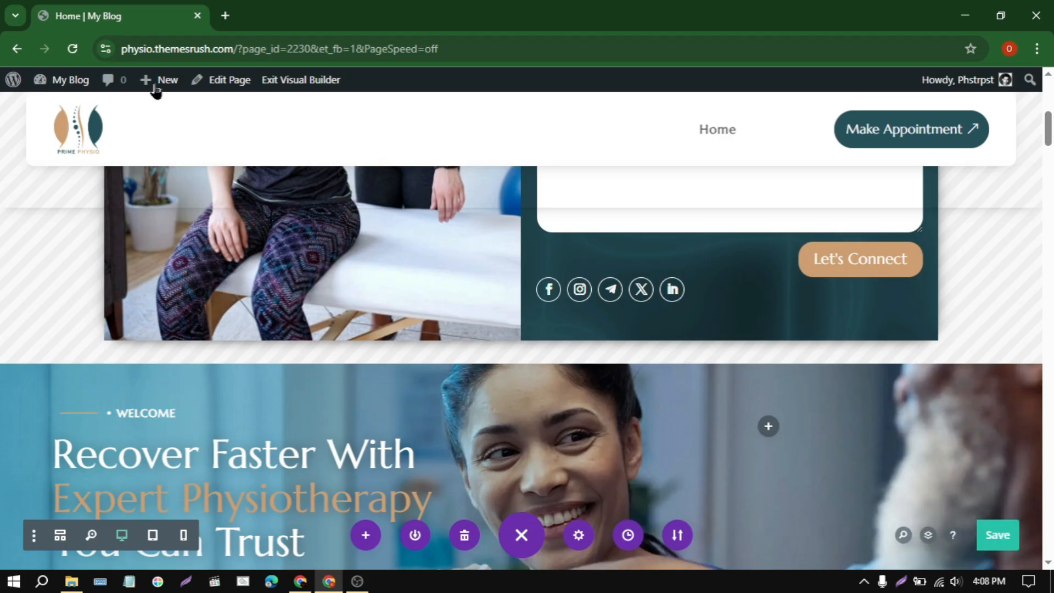
Step: Add a new page titled About Us and start building it from scratch with the Divi Builder
mouse_move(158, 83)
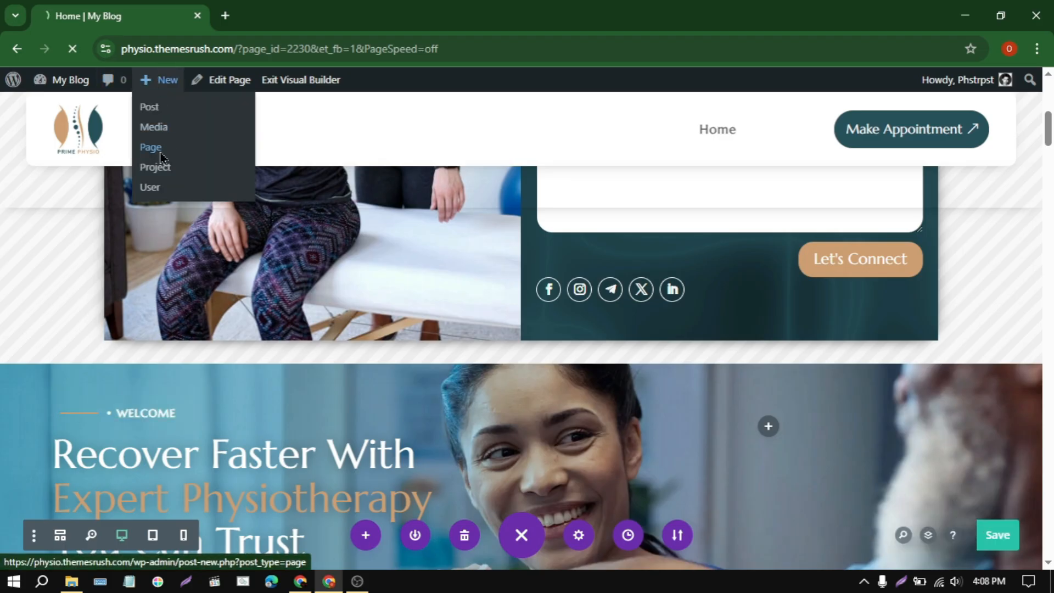
left_click(160, 156)
type("About U")
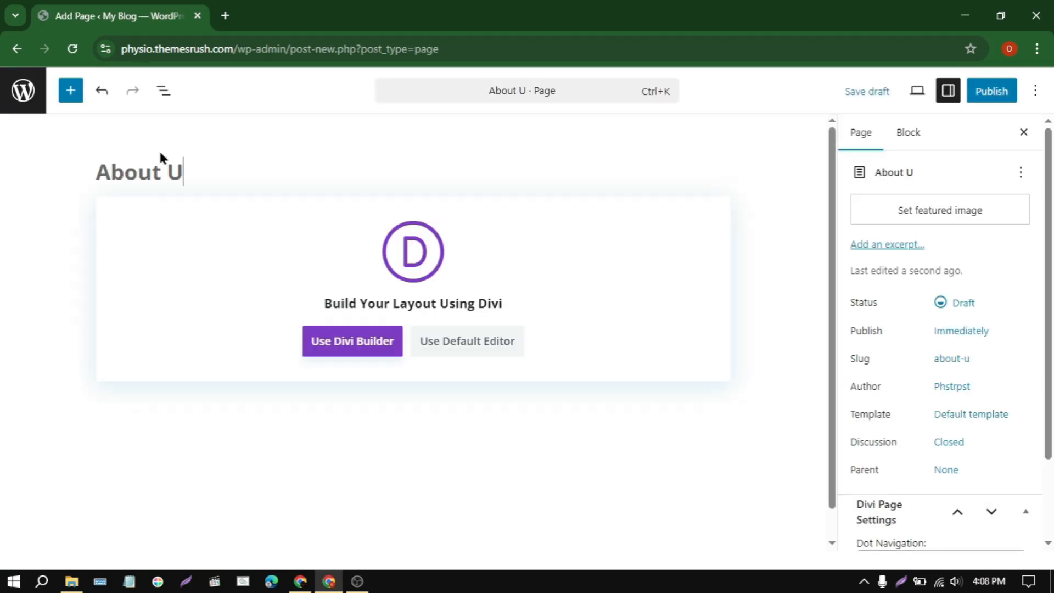
type("s")
left_click(372, 346)
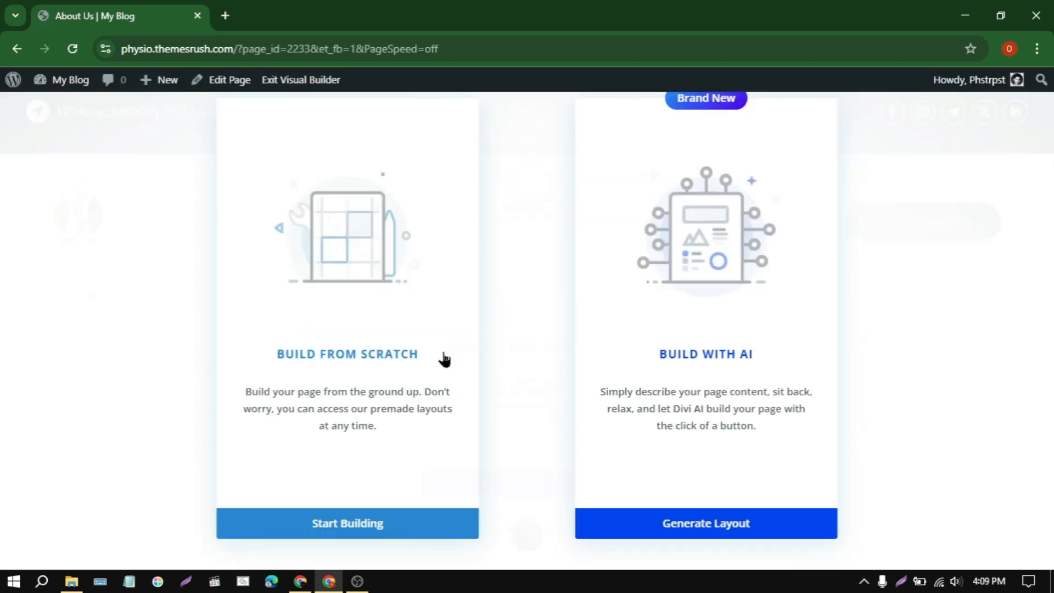
left_click(334, 363)
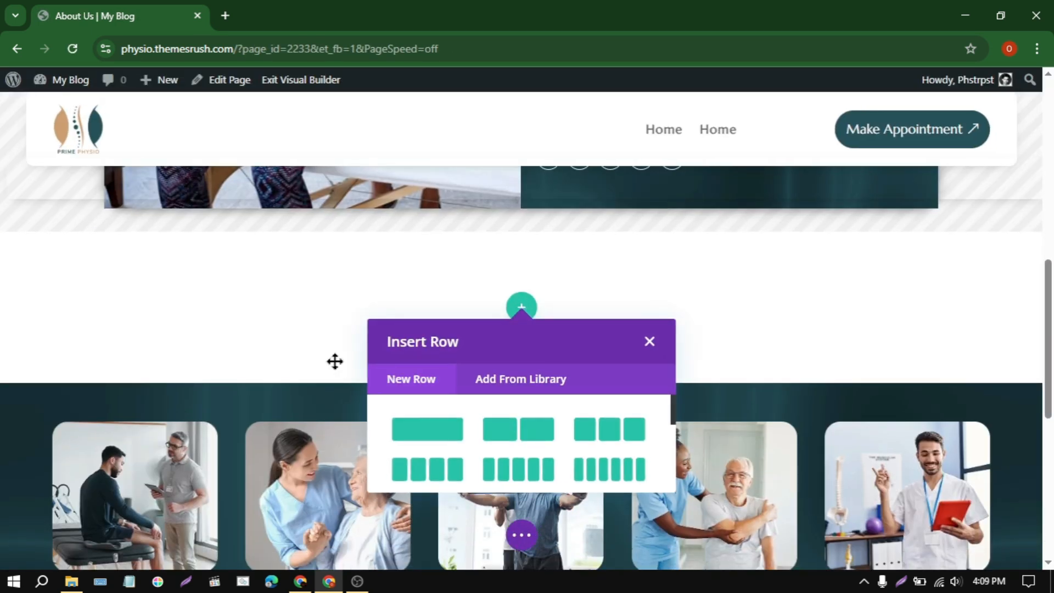
Step: Import about-us.json into the About Us page with existing content replaced
left_click(521, 536)
left_click(678, 536)
left_click(635, 333)
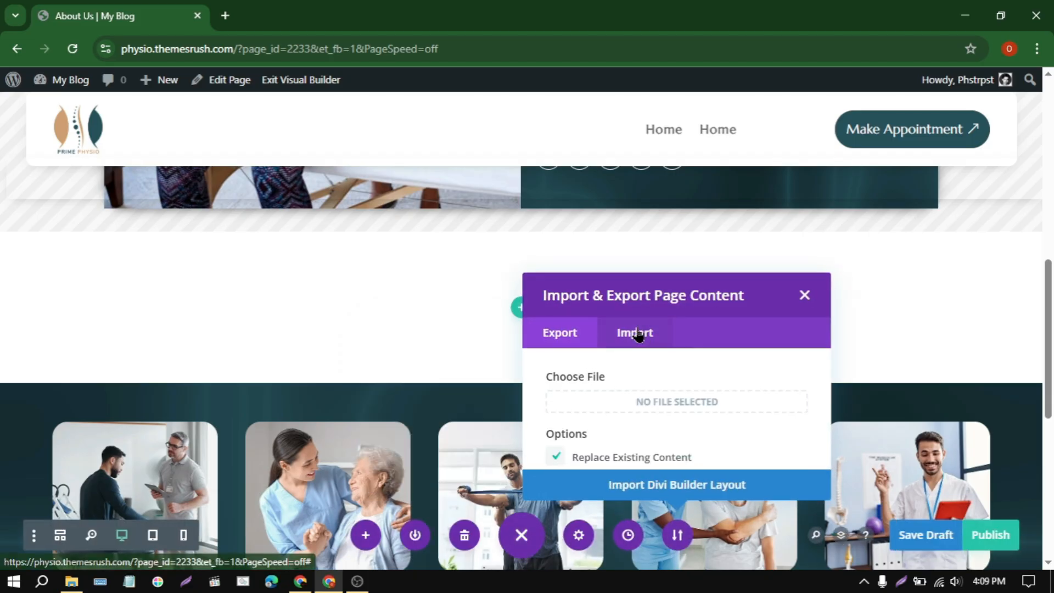
left_click(684, 310)
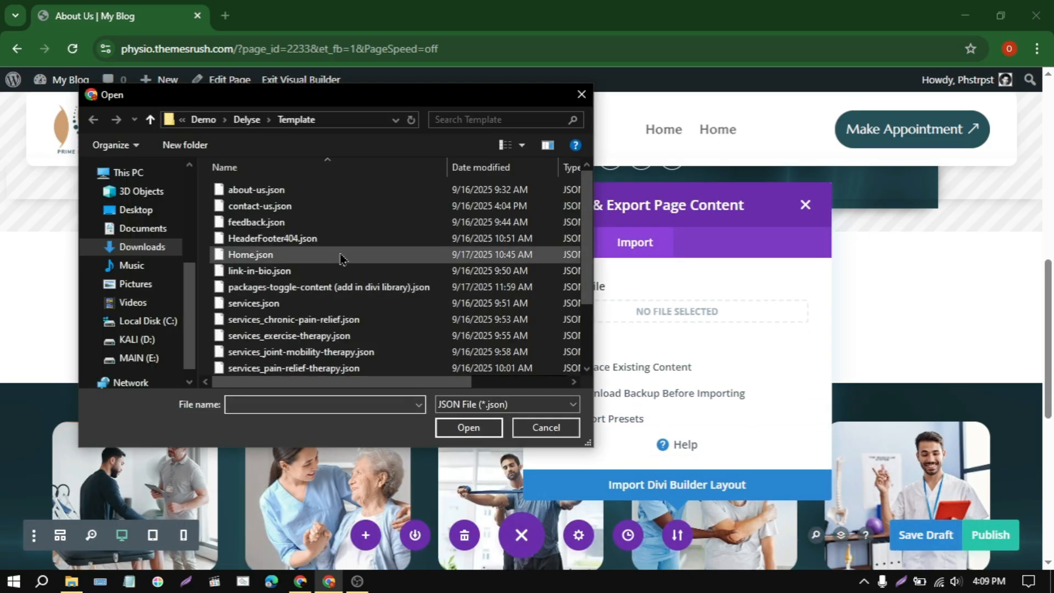
left_click(256, 189)
left_click(476, 427)
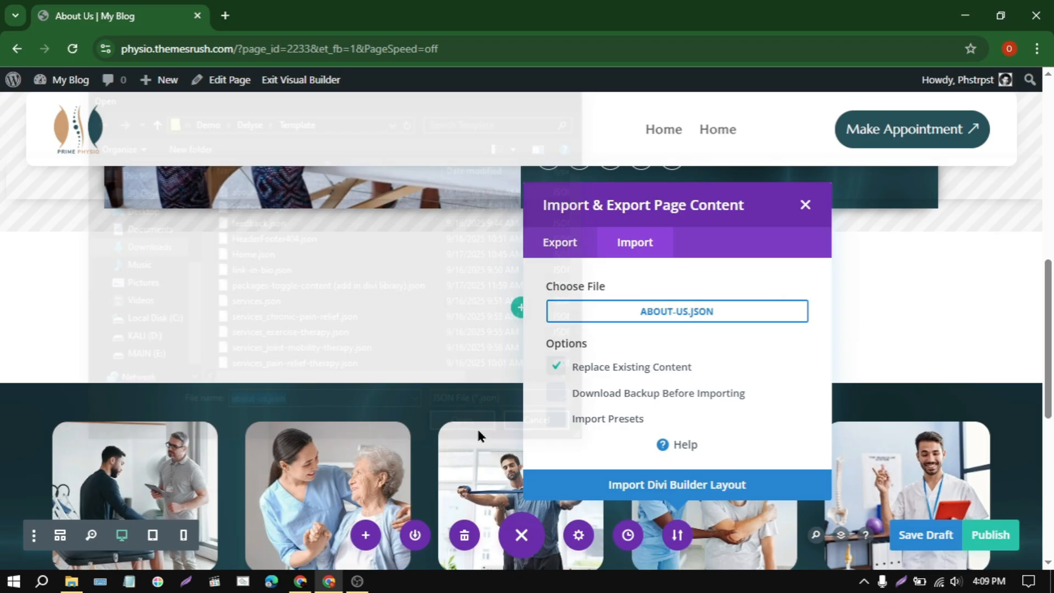
left_click(672, 485)
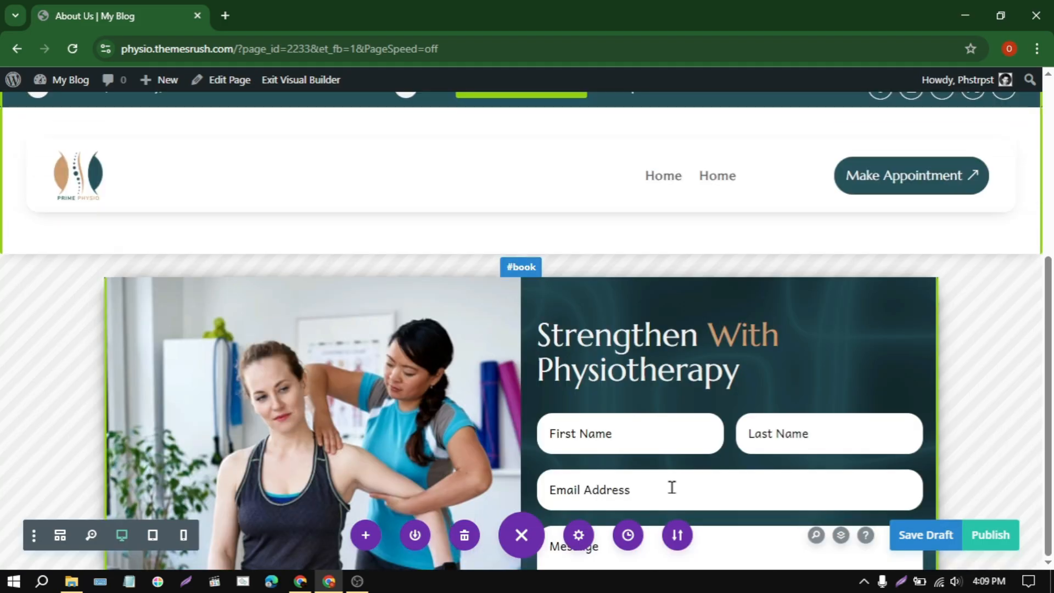
Step: Check the imported About Us layout and publish the page
scroll(671, 486, "down", 5)
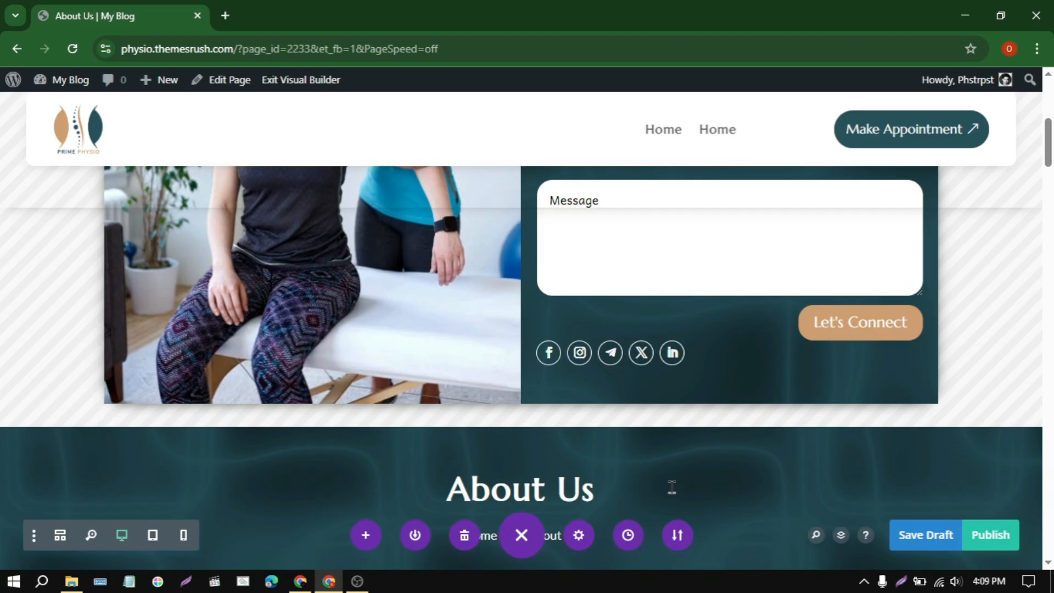
scroll(671, 487, "down", 10)
scroll(672, 487, "down", 5)
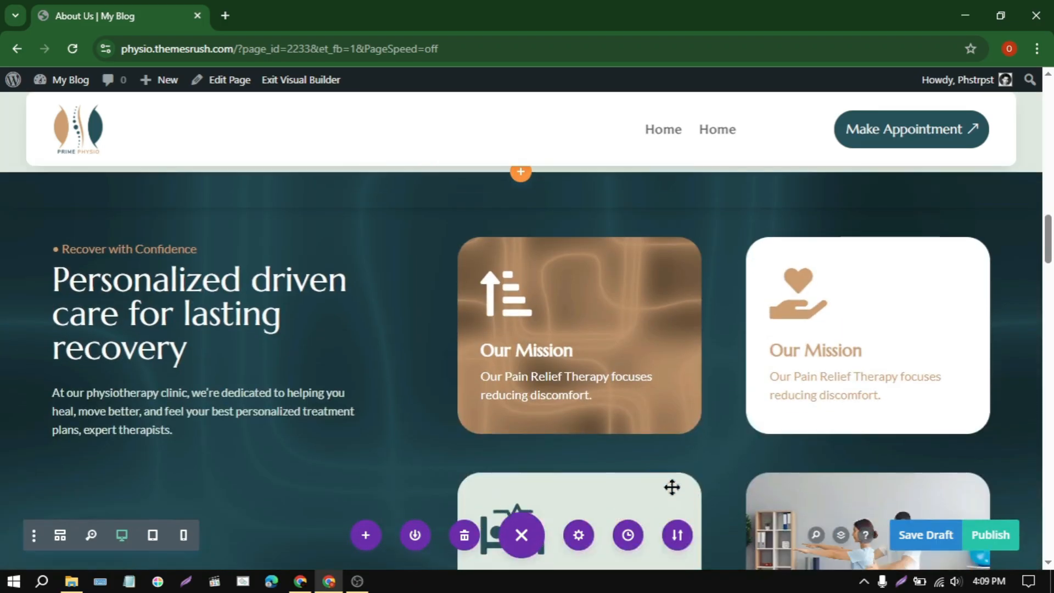
left_click(986, 533)
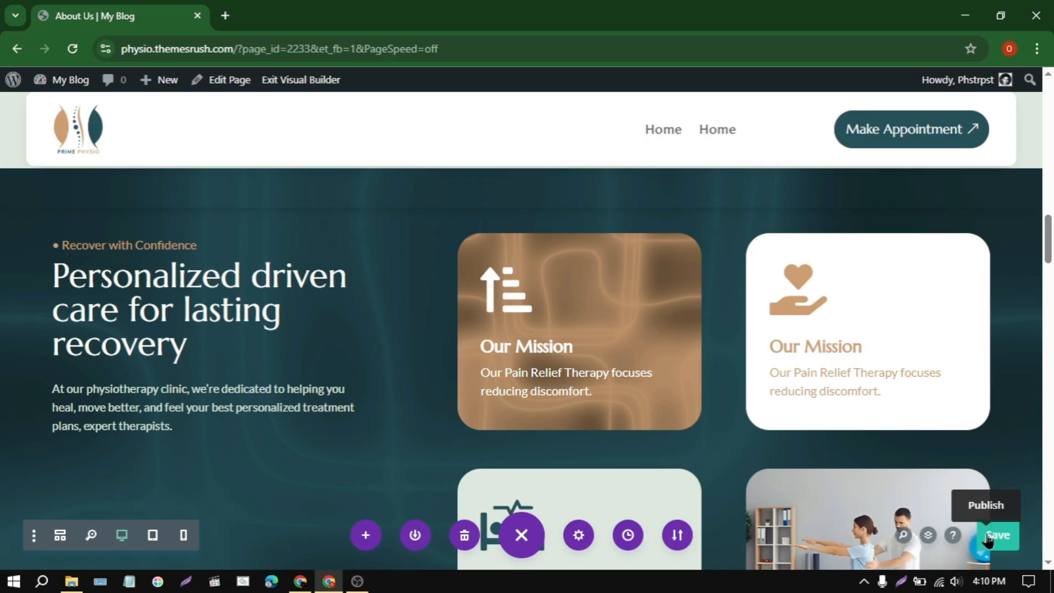
Step: Add a new page titled Contact Us and start building it from scratch with the Divi Builder, without inserting a row
mouse_move(162, 81)
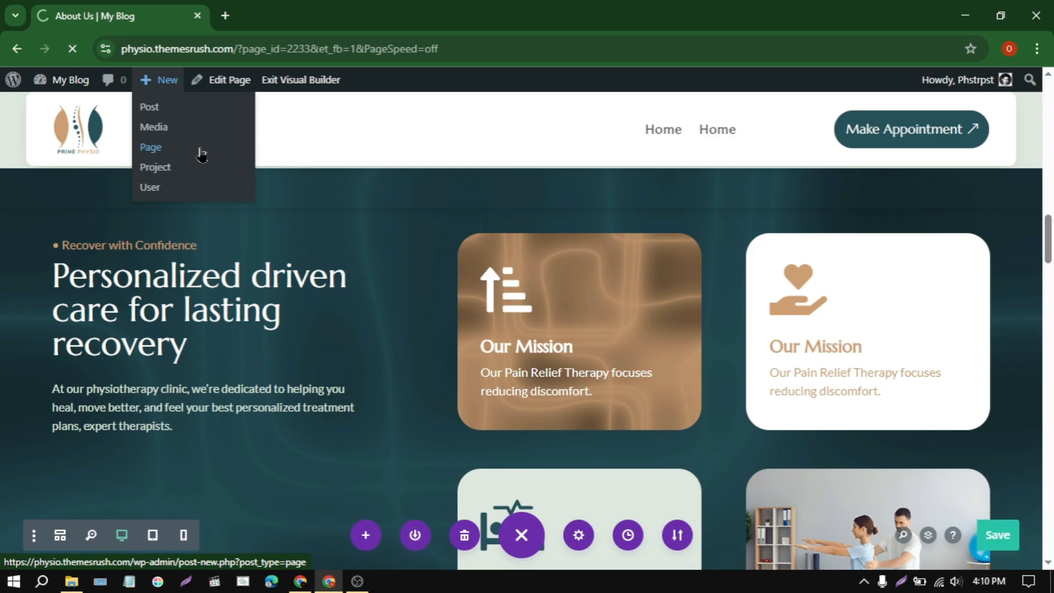
type("Co")
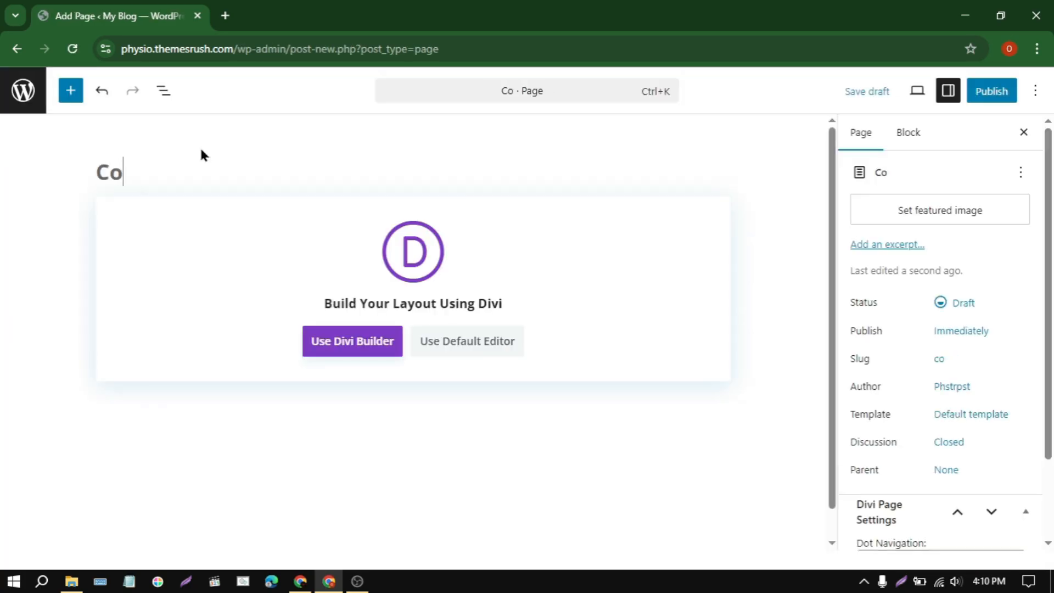
type("ntact Us")
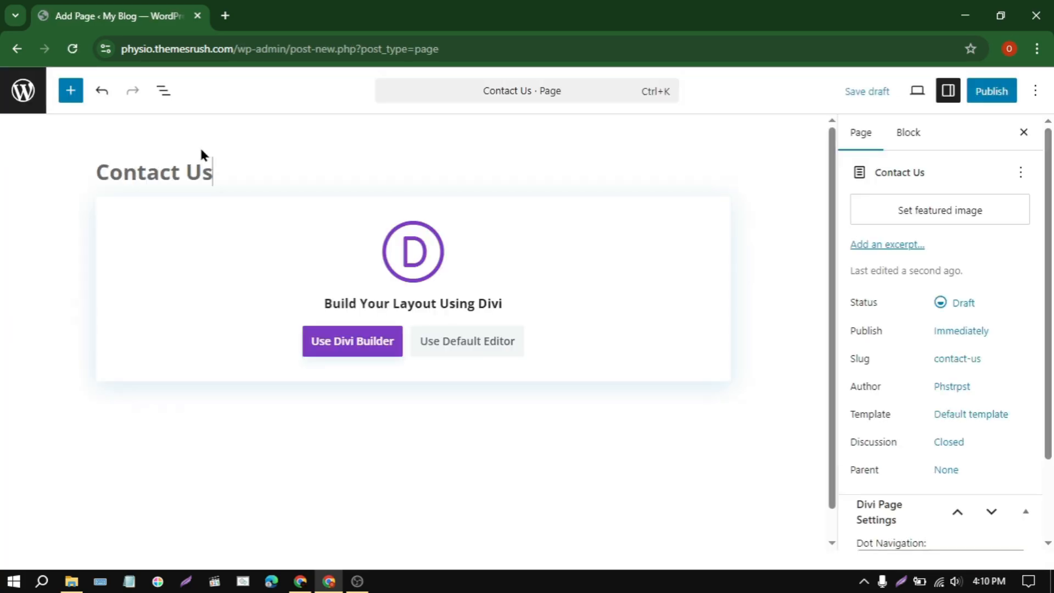
left_click(360, 336)
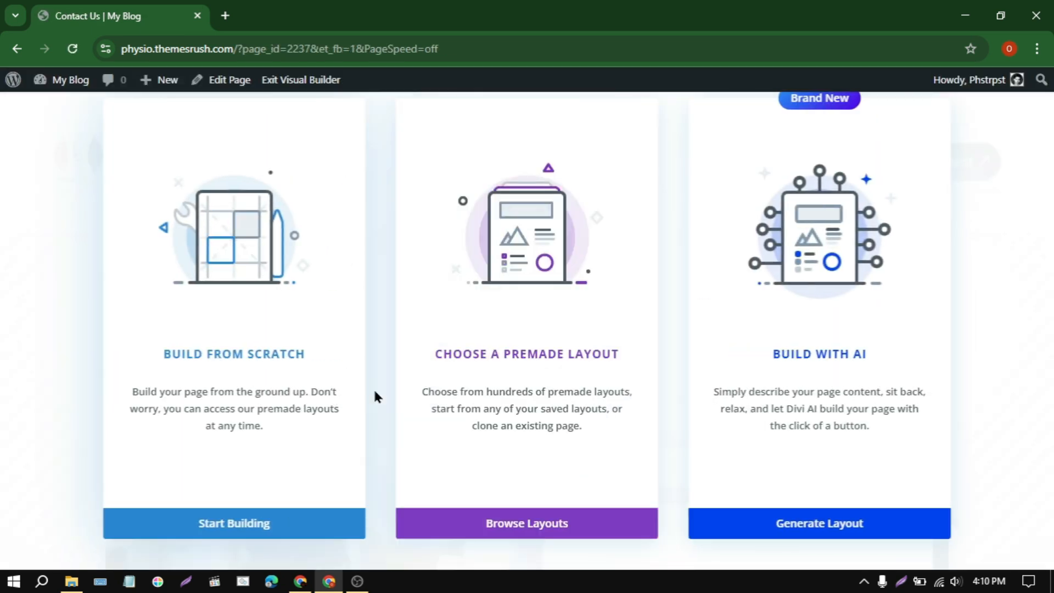
left_click(328, 406)
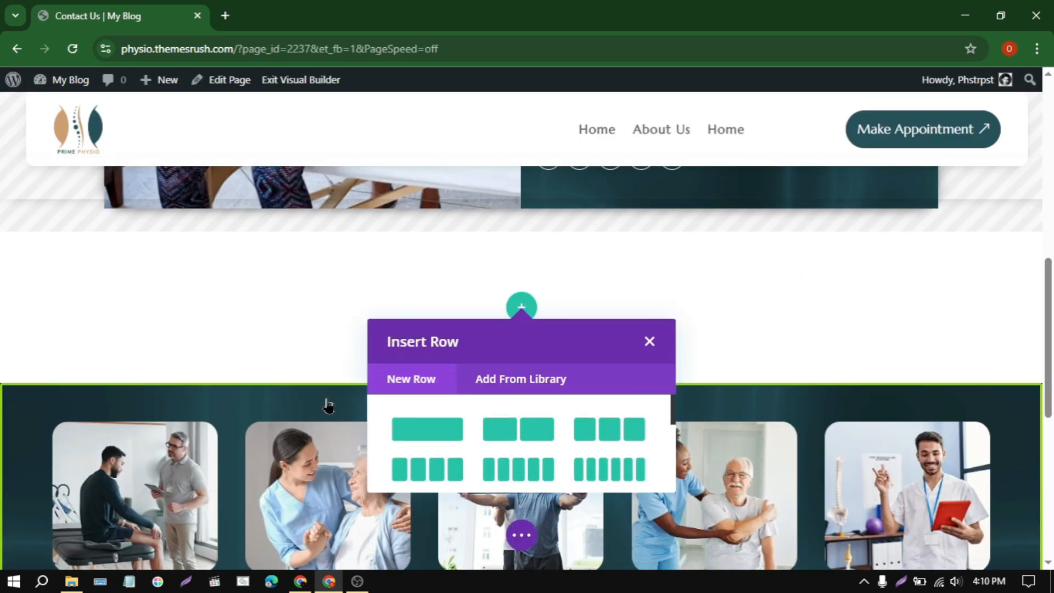
left_click(650, 341)
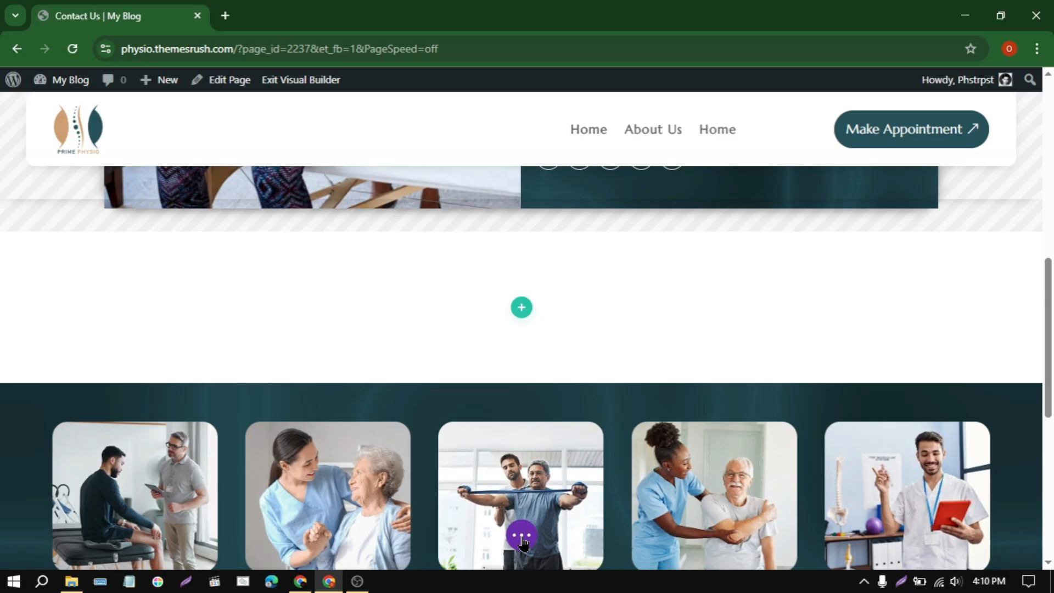
Step: Import contact-us.json into the Contact Us page with existing content replaced
left_click(522, 535)
left_click(676, 535)
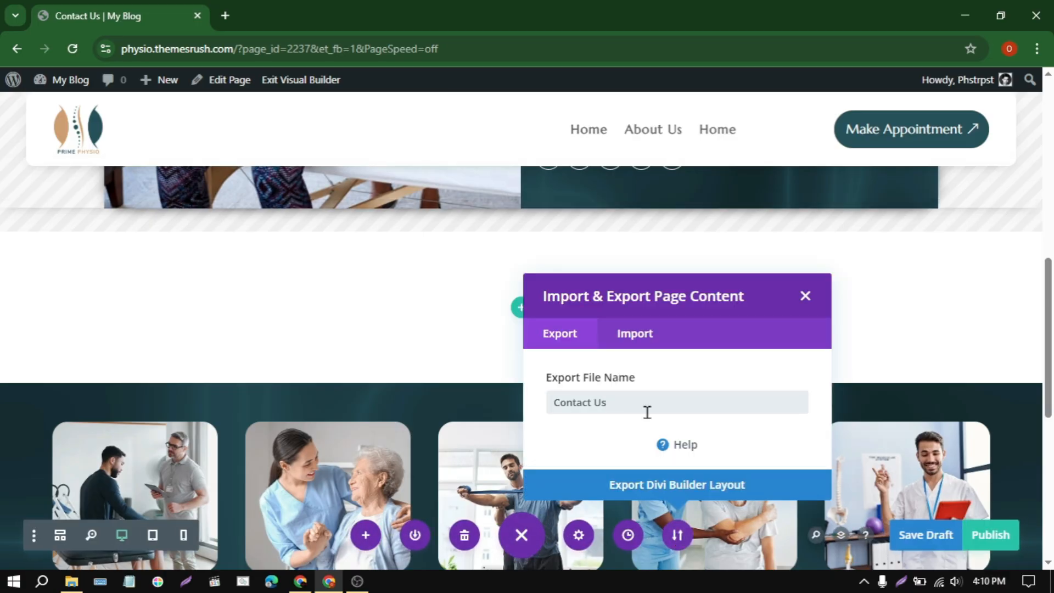
left_click(650, 336)
left_click(664, 311)
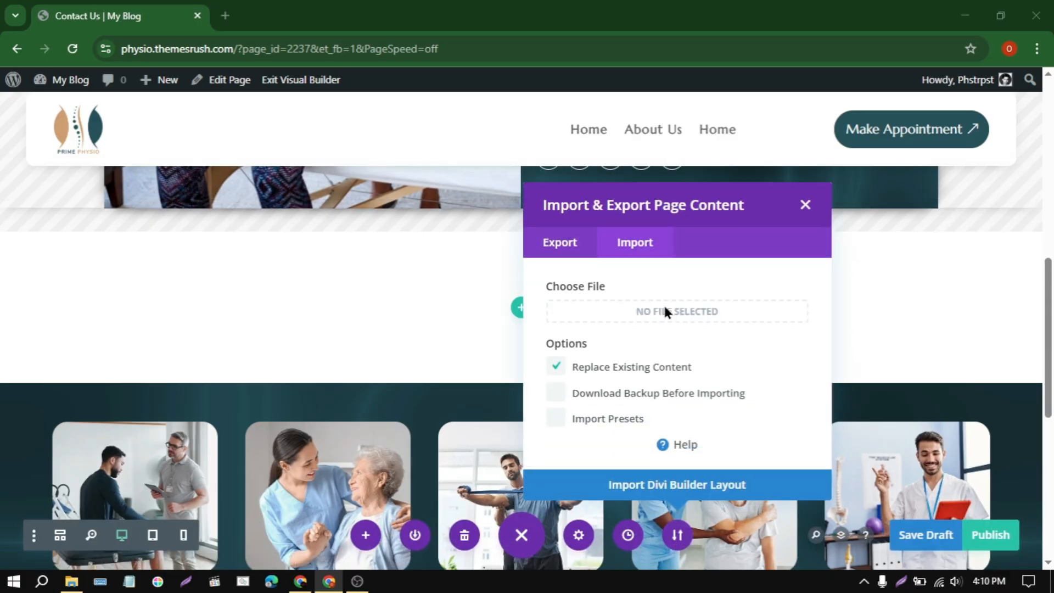
left_click(259, 206)
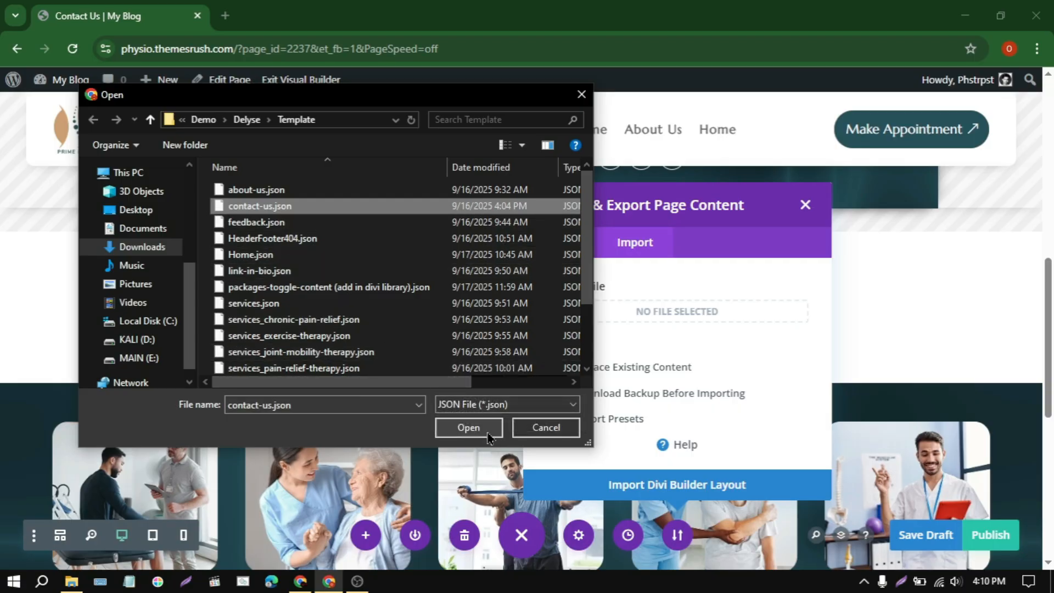
left_click(488, 434)
left_click(735, 473)
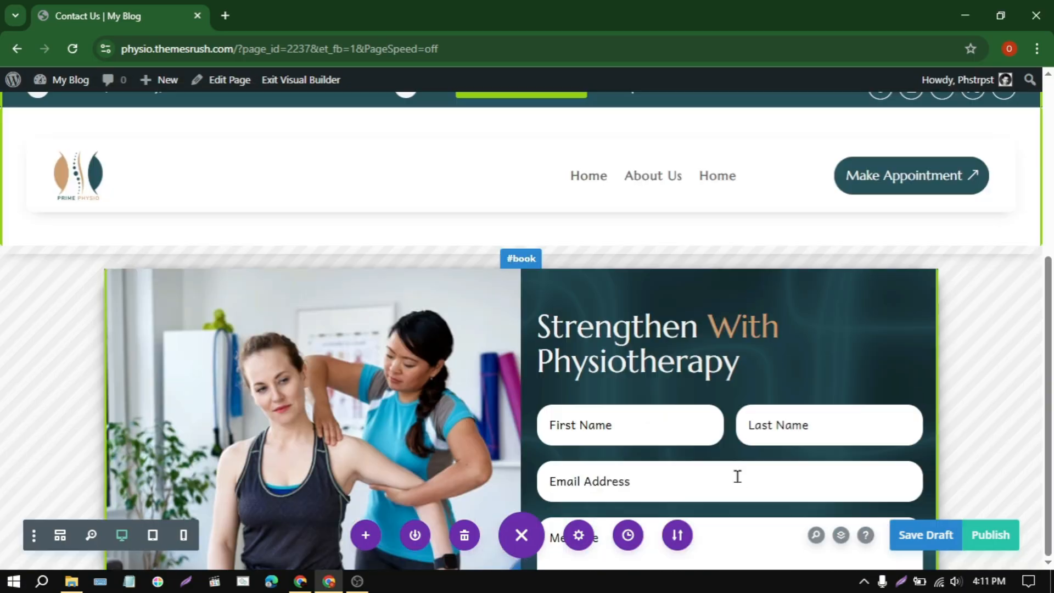
Step: Review the imported Contact Us sections and publish the page
scroll(737, 477, "down", 4)
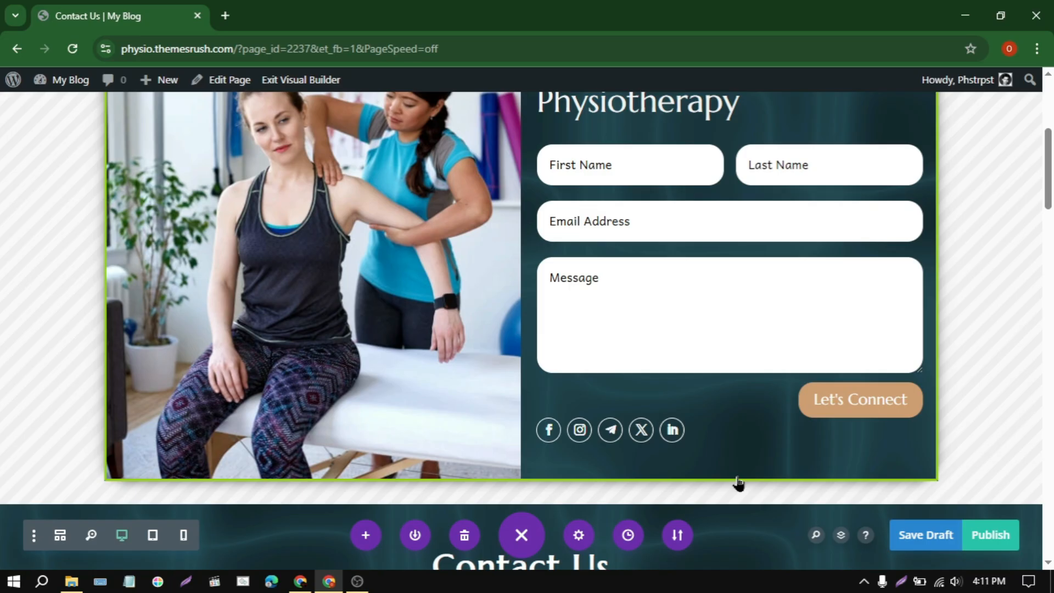
scroll(739, 482, "down", 5)
scroll(738, 478, "down", 3)
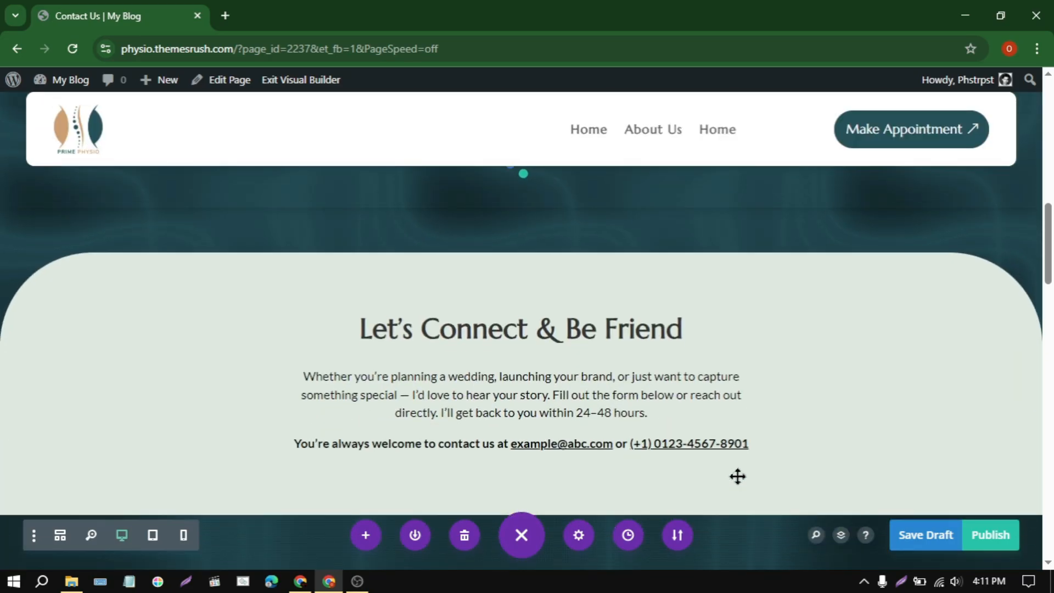
scroll(737, 477, "up", 5)
scroll(738, 476, "down", 7)
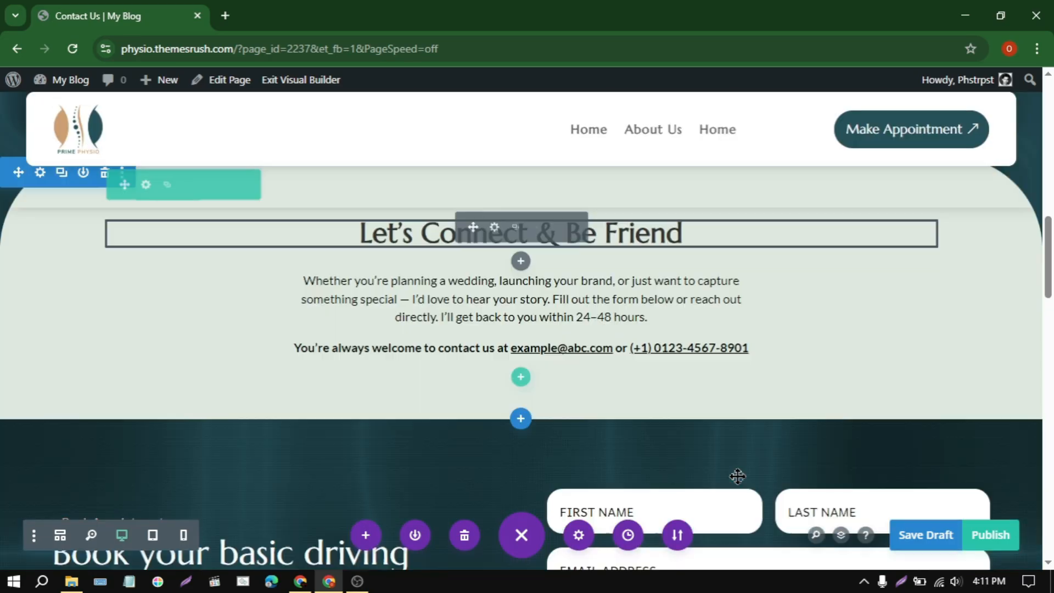
scroll(738, 477, "down", 4)
scroll(738, 482, "up", 4)
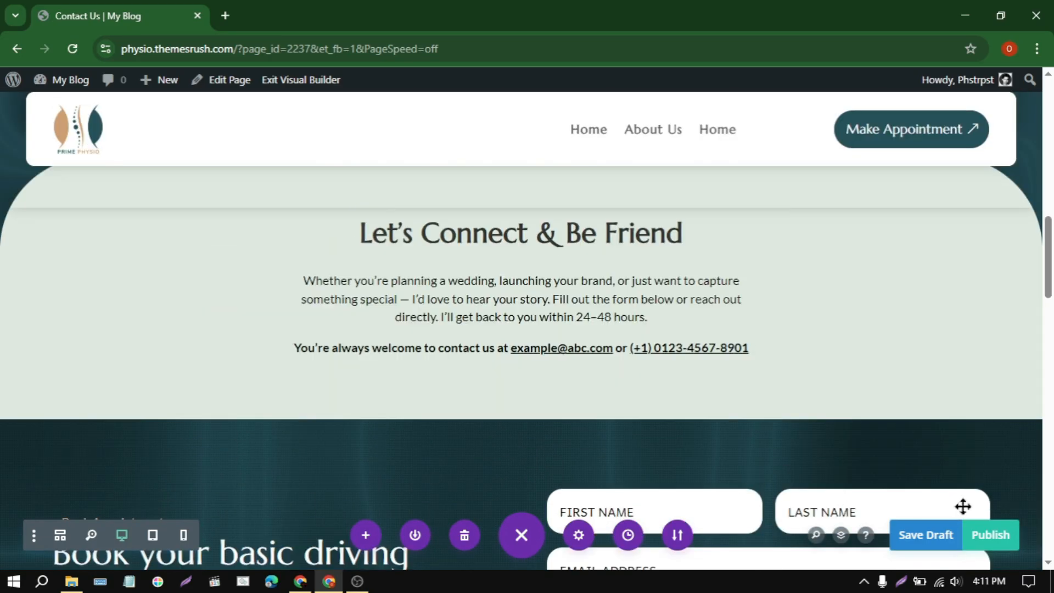
left_click(992, 535)
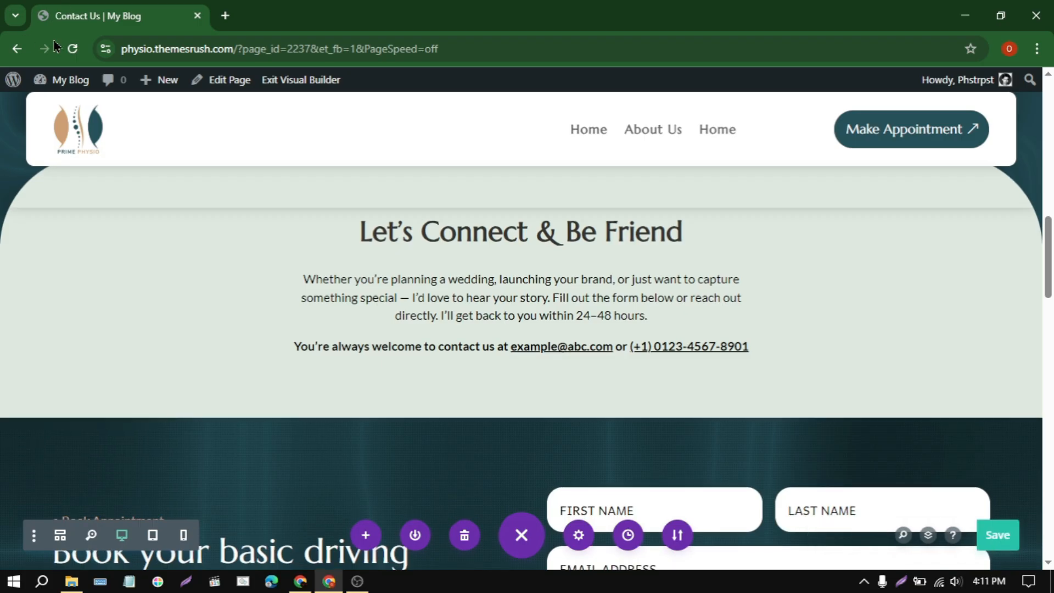
Step: Add a new page titled Services and start building it from scratch with the Divi Builder
mouse_move(142, 87)
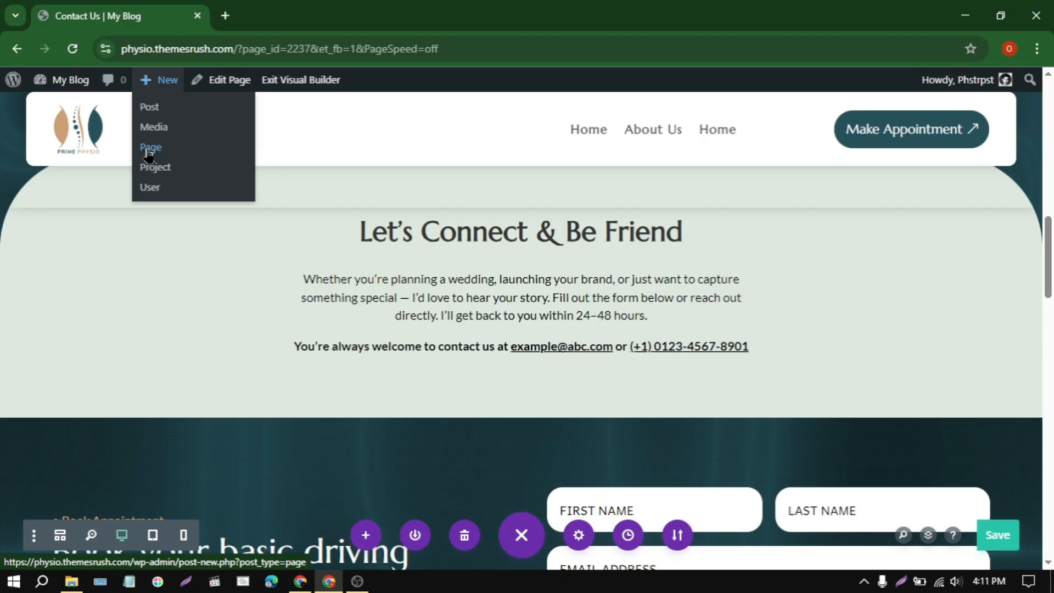
type("S")
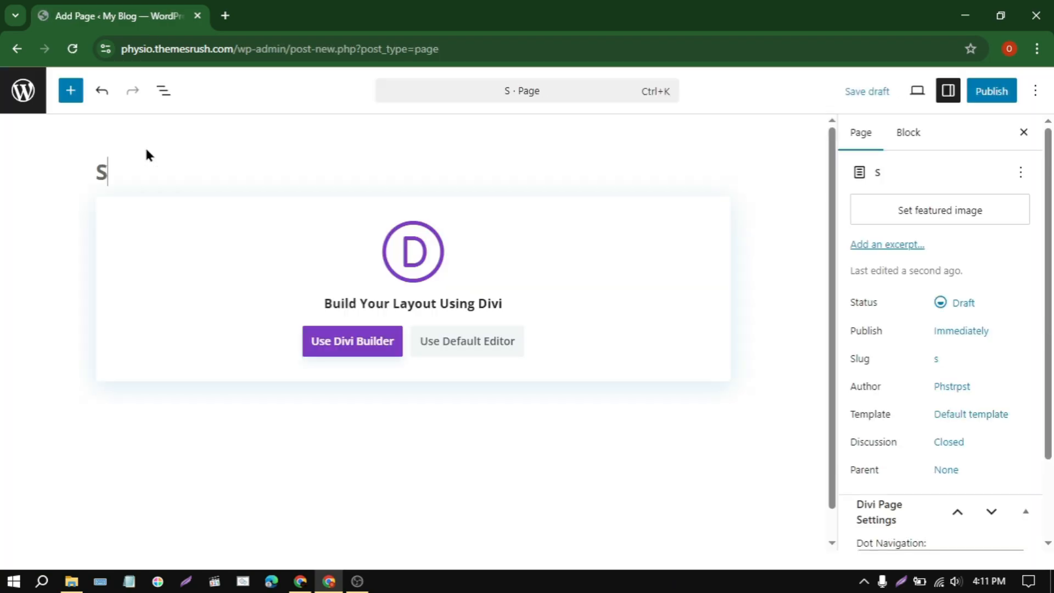
type("ervices")
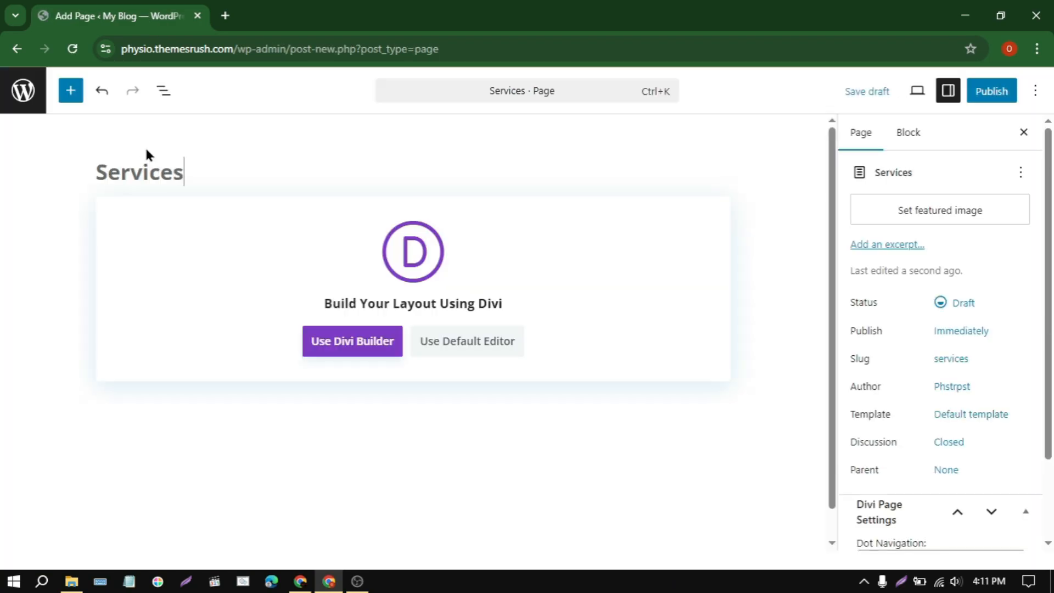
left_click(357, 350)
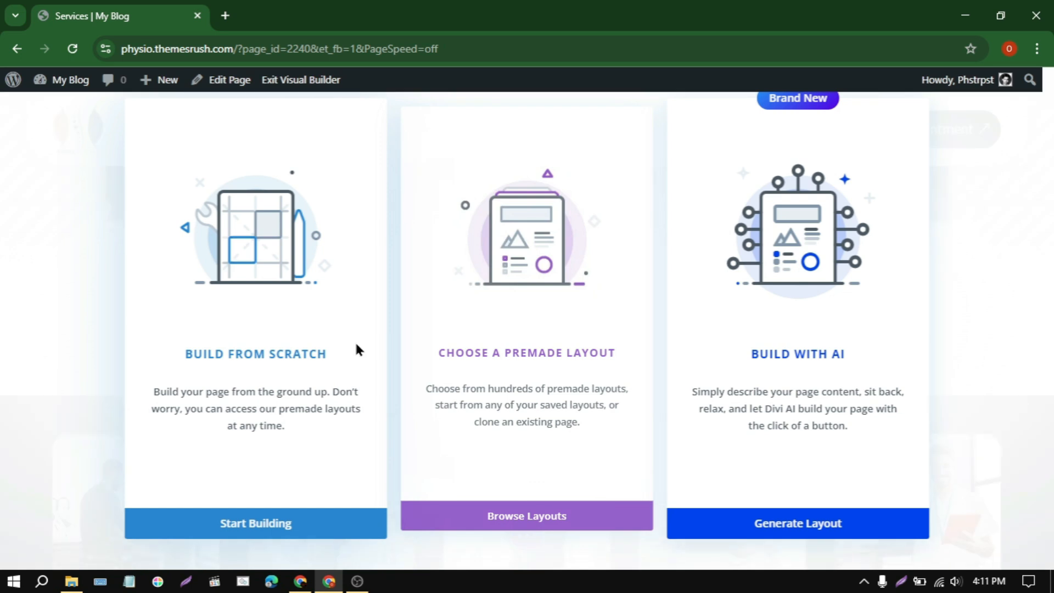
left_click(297, 348)
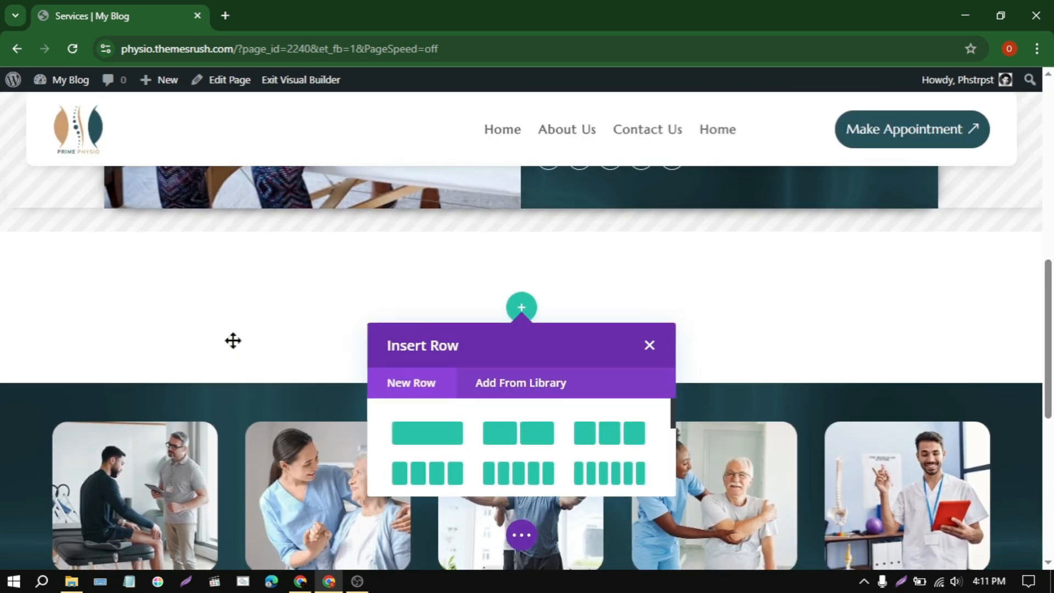
Step: Import services.json into the Services page with existing content replaced, and look over the imported layout
left_click(521, 535)
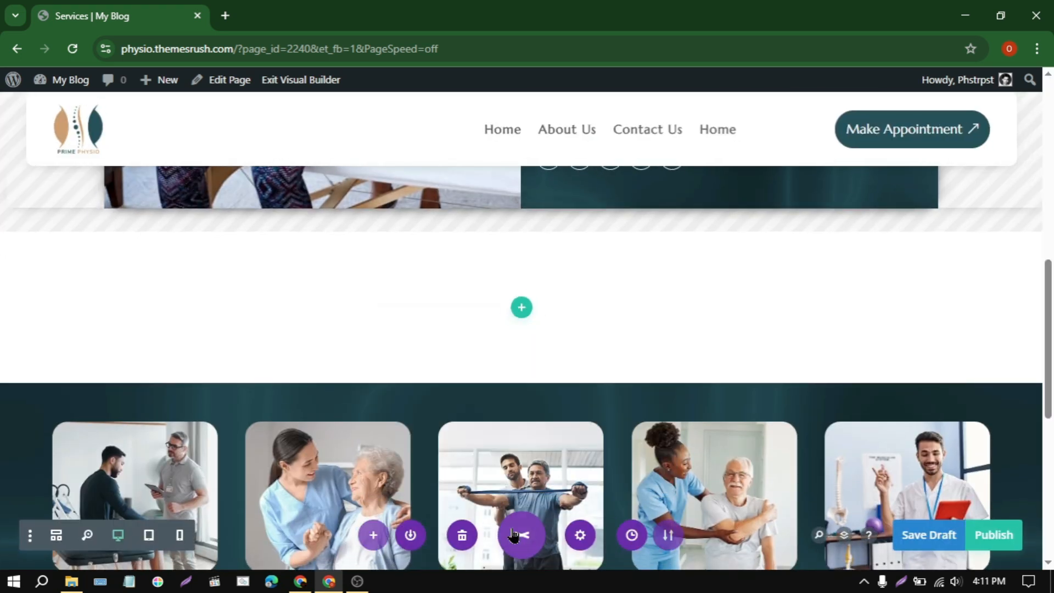
left_click(676, 535)
left_click(643, 335)
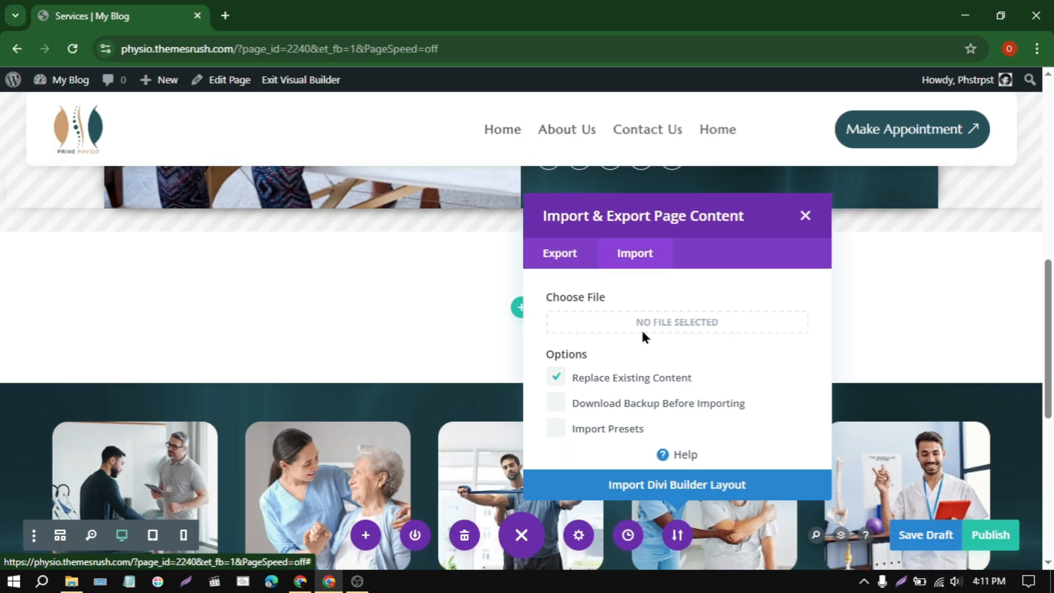
left_click(654, 311)
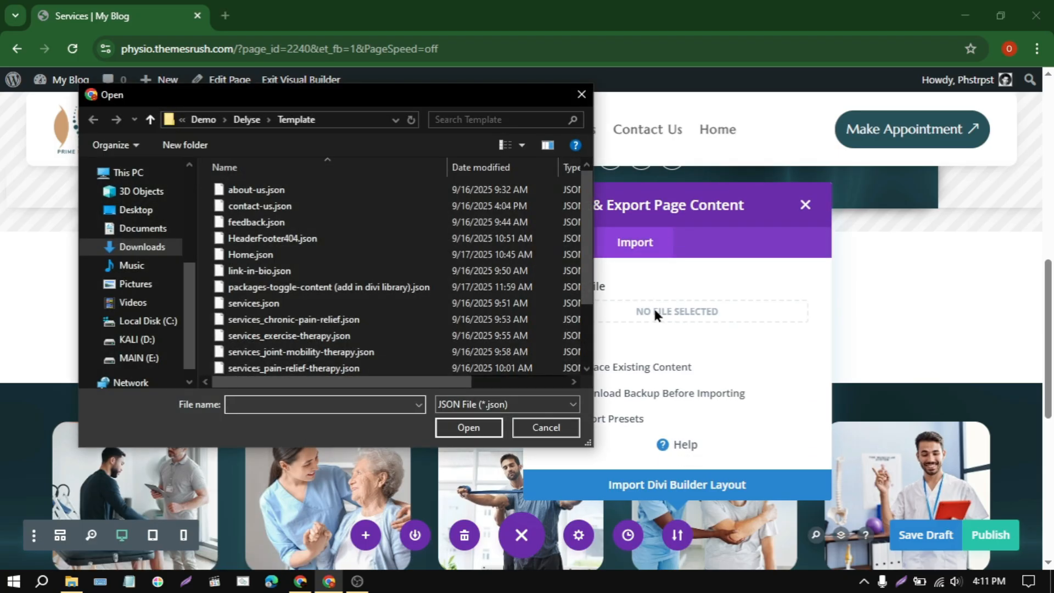
left_click(373, 303)
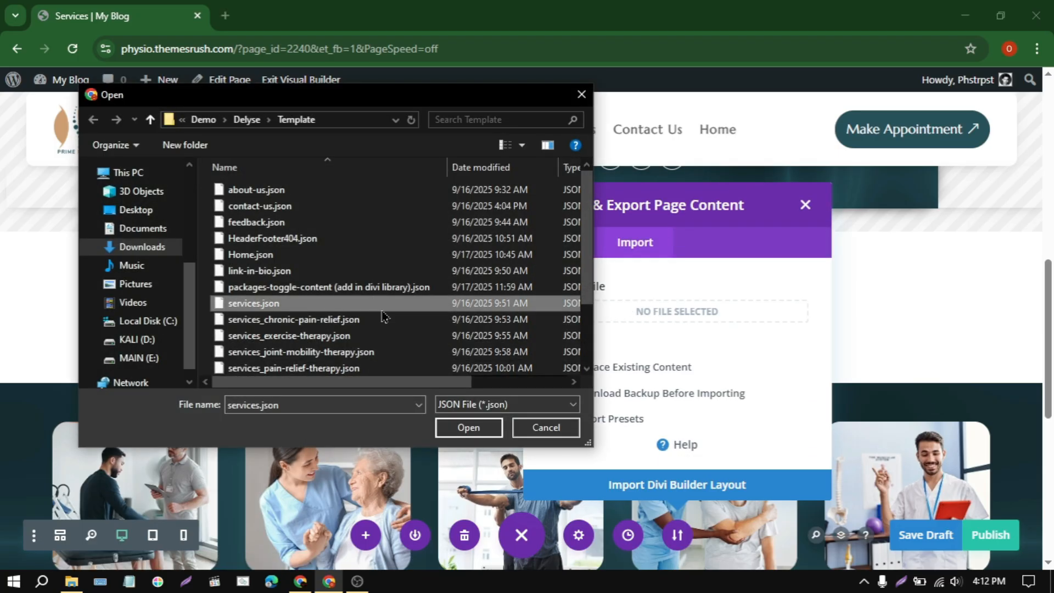
left_click(468, 426)
left_click(686, 484)
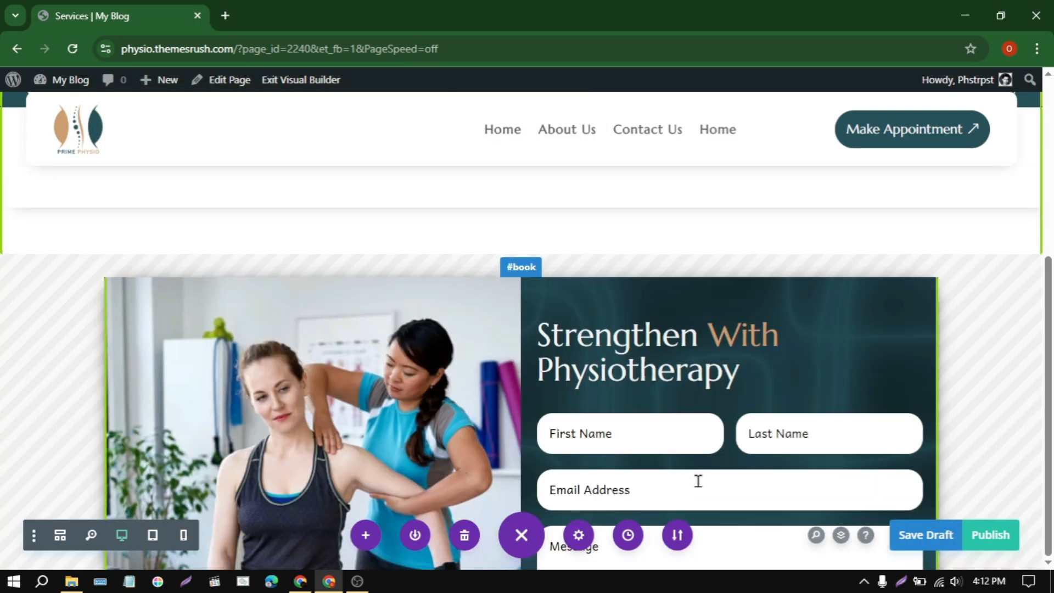
scroll(697, 481, "down", 5)
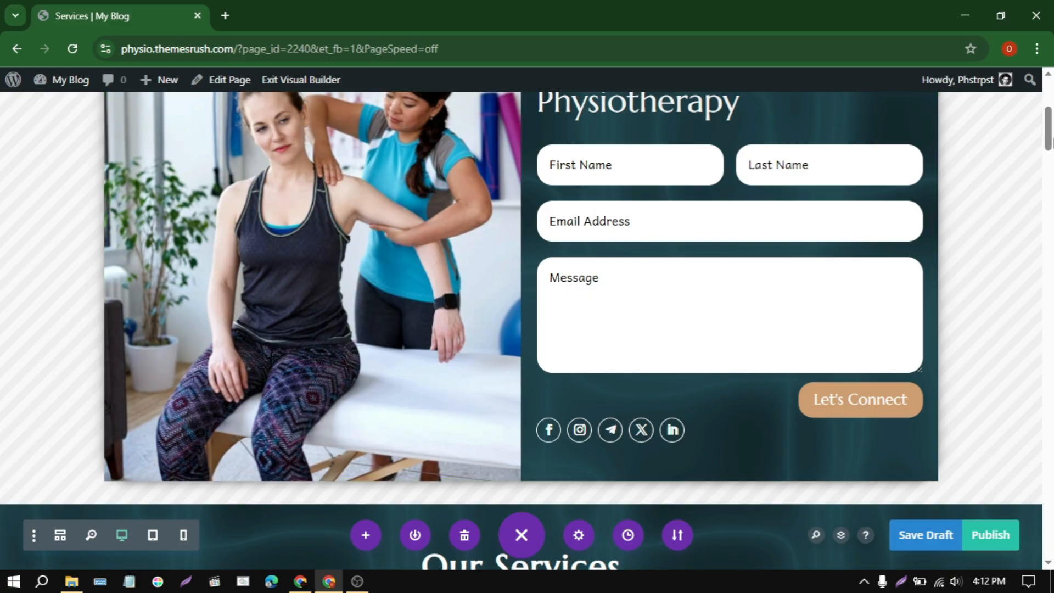
scroll(522, 330, "down", 10)
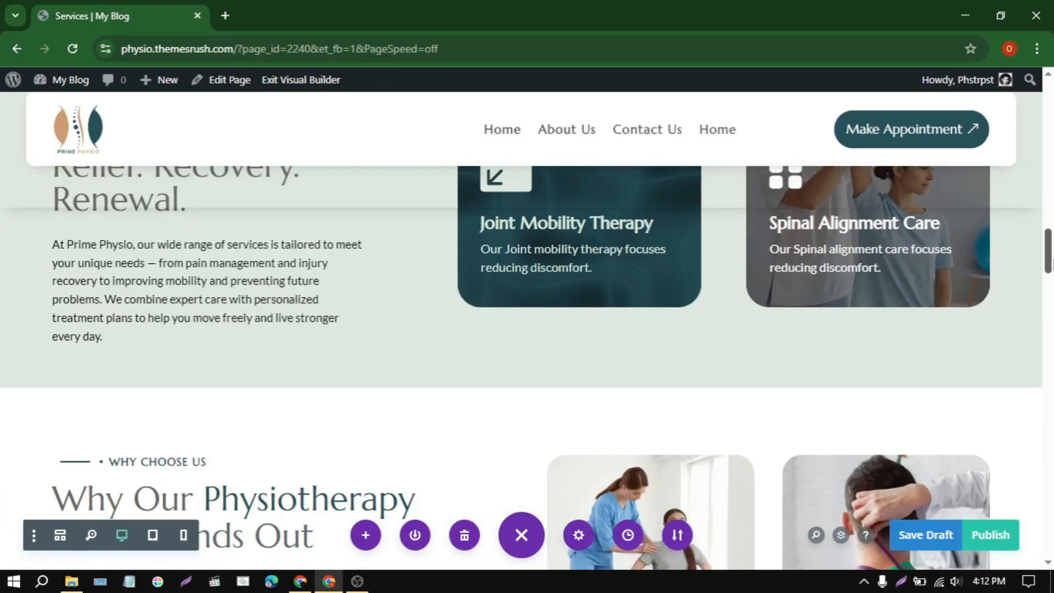
scroll(521, 329, "up", 10)
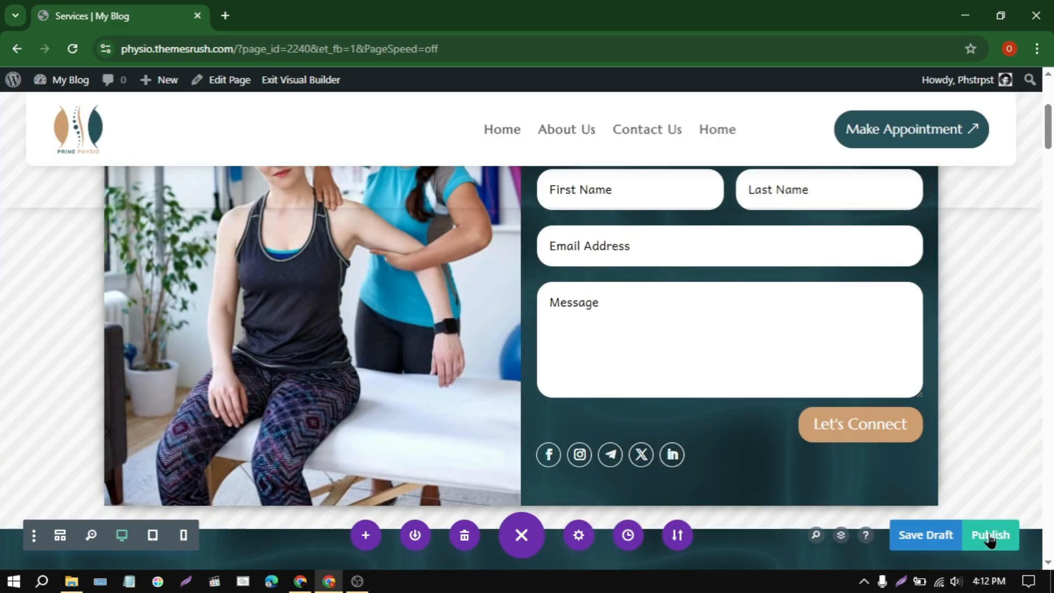
Step: Publish the Services page and add a new page titled Exercise Therapy
left_click(988, 532)
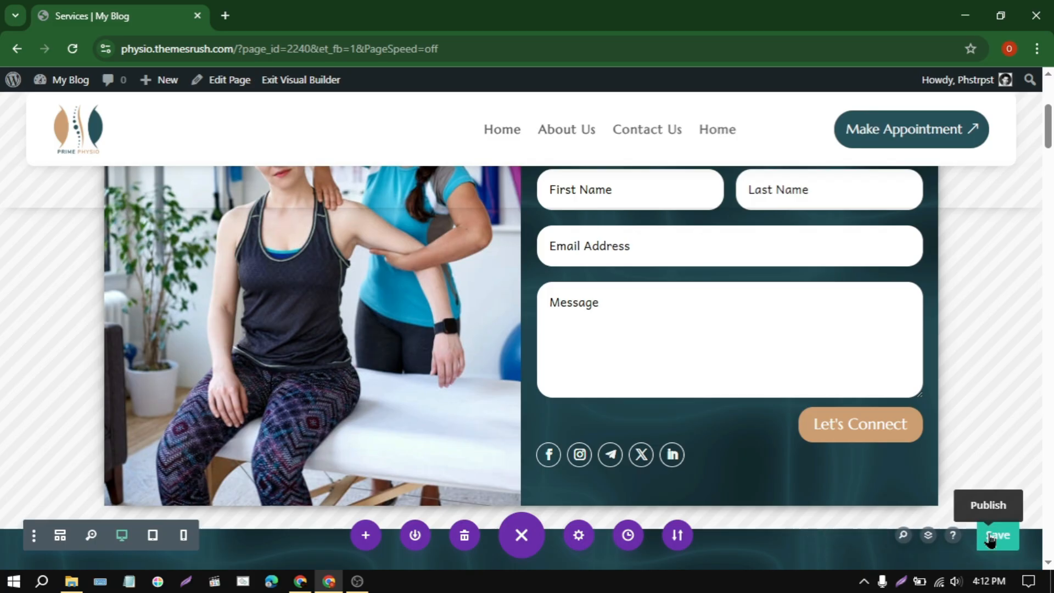
mouse_move(156, 86)
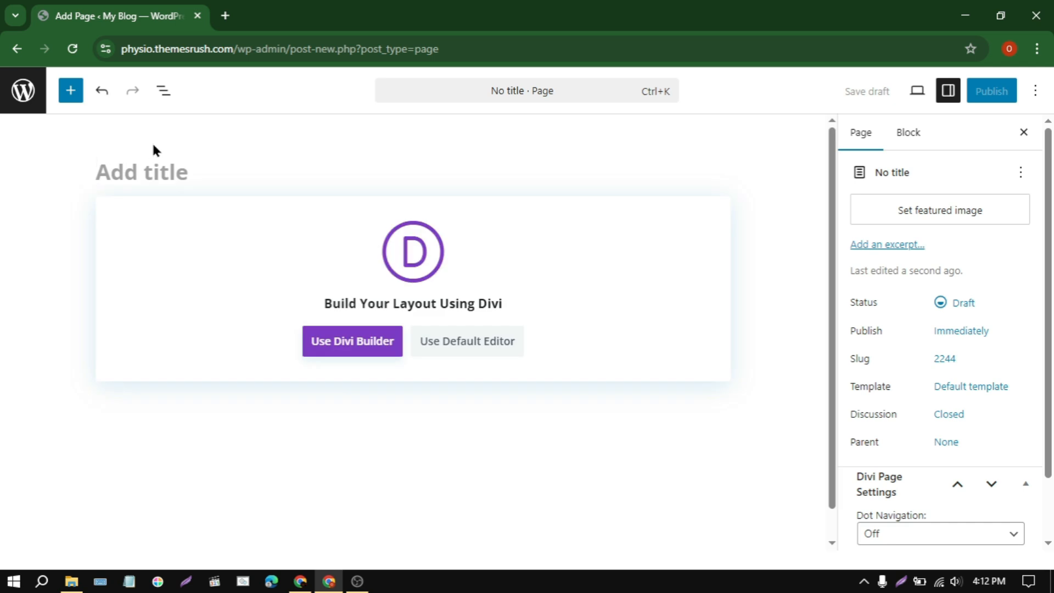
type("Exe")
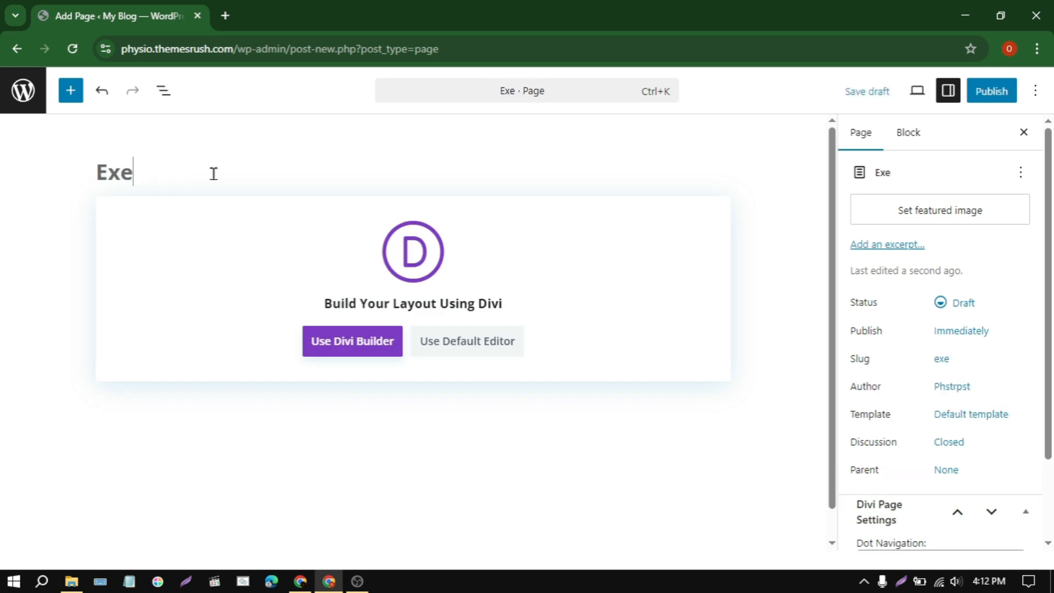
type("rcise Therapy")
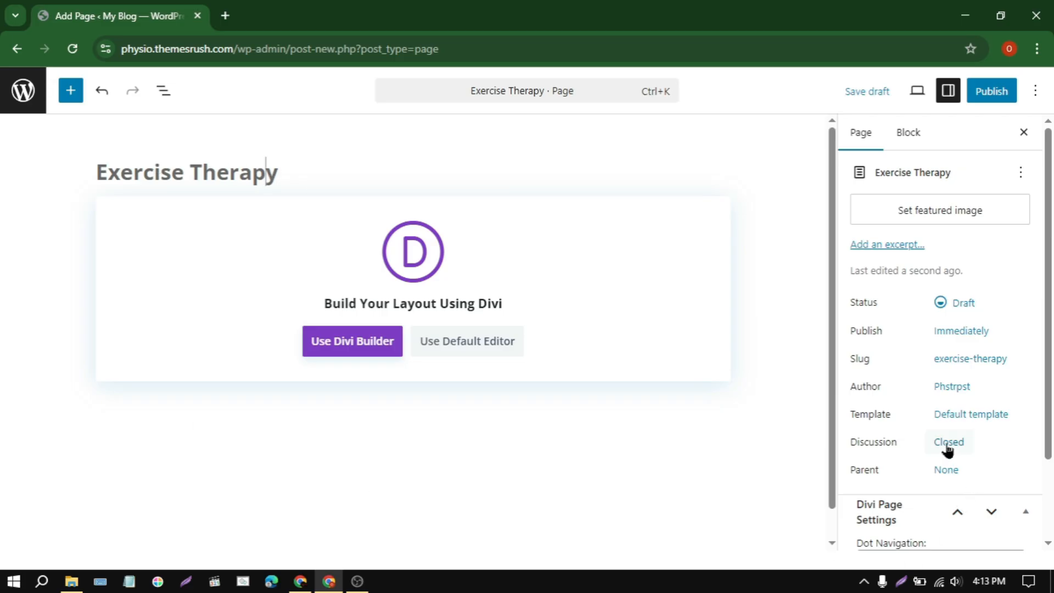
Step: Set Services as the parent of the Exercise Therapy page and start building it from scratch with the Divi Builder
left_click(943, 473)
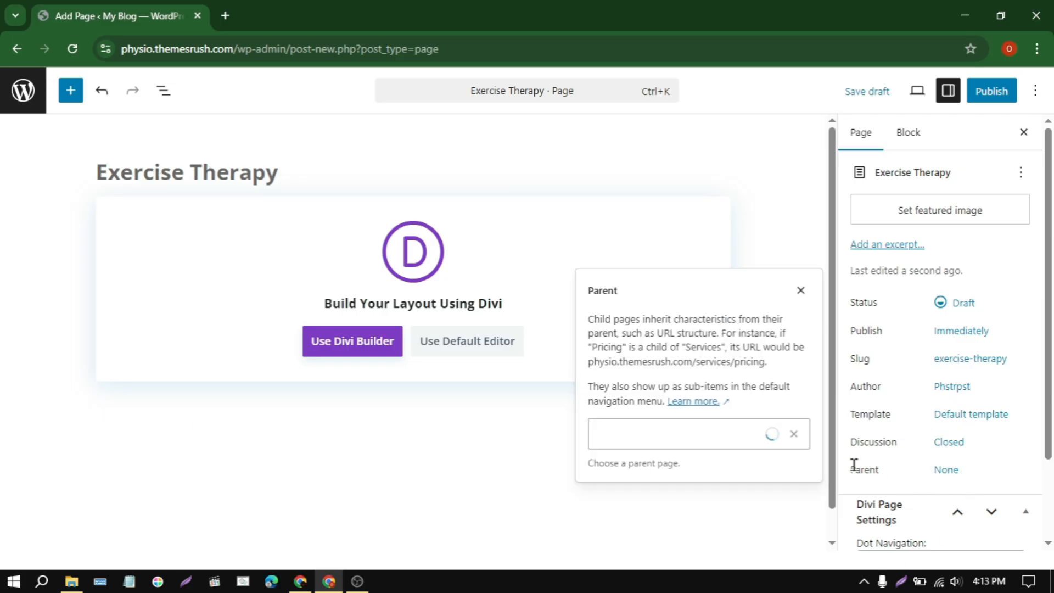
left_click(715, 438)
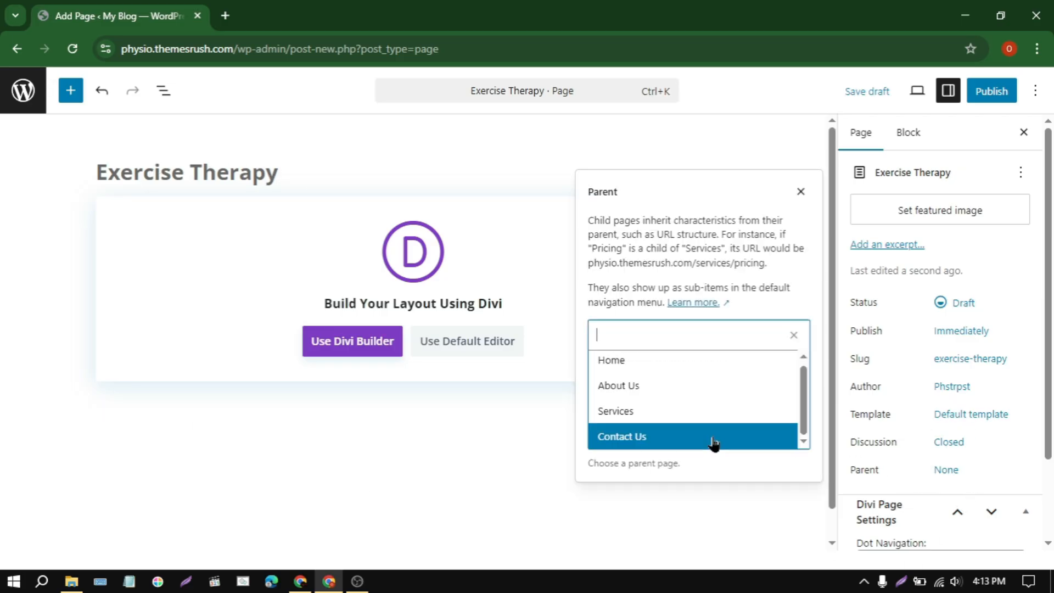
left_click(629, 414)
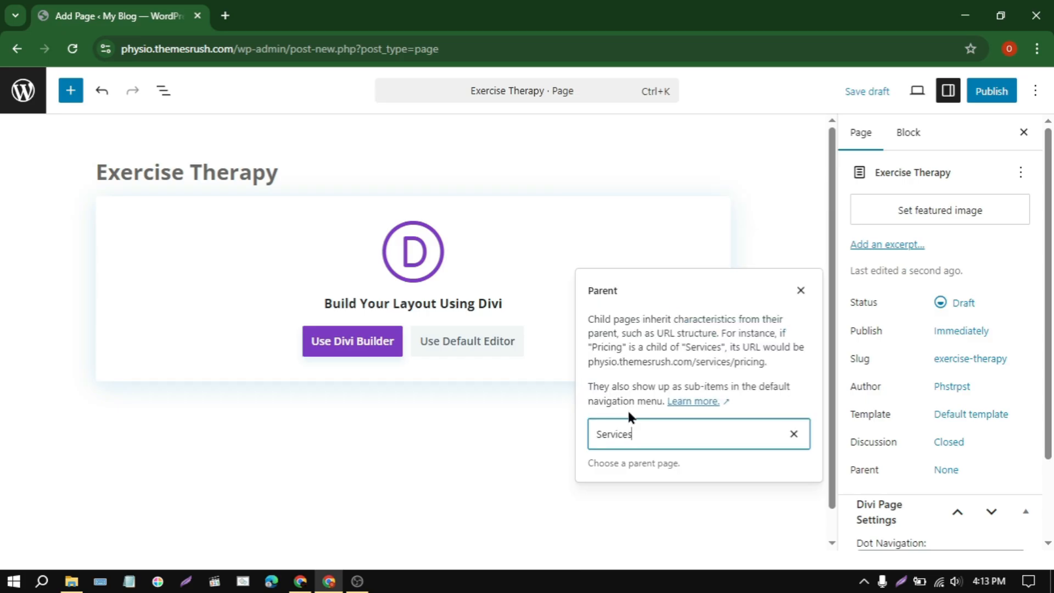
left_click(753, 497)
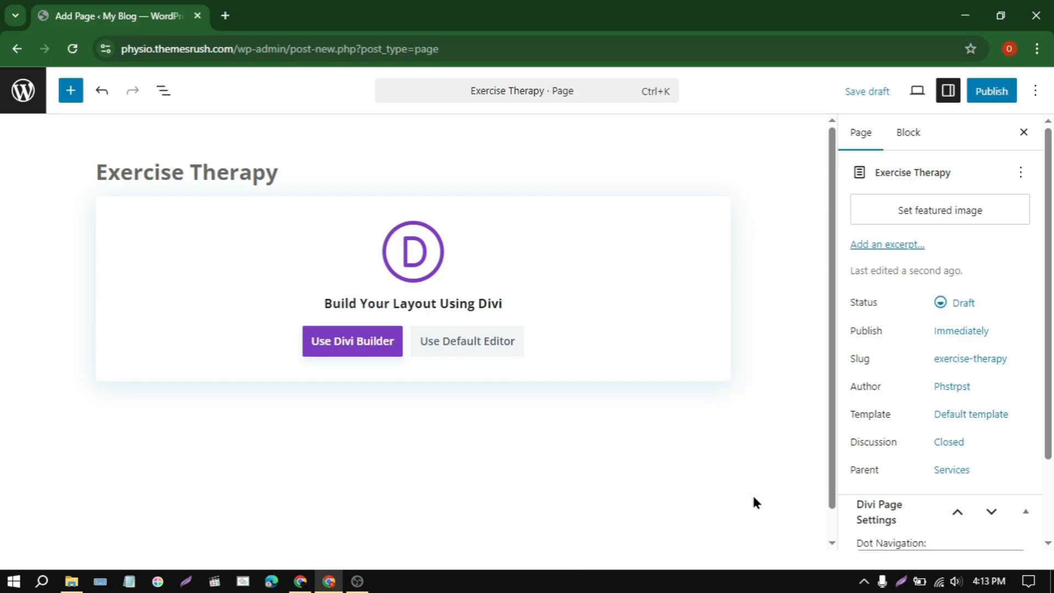
left_click(347, 343)
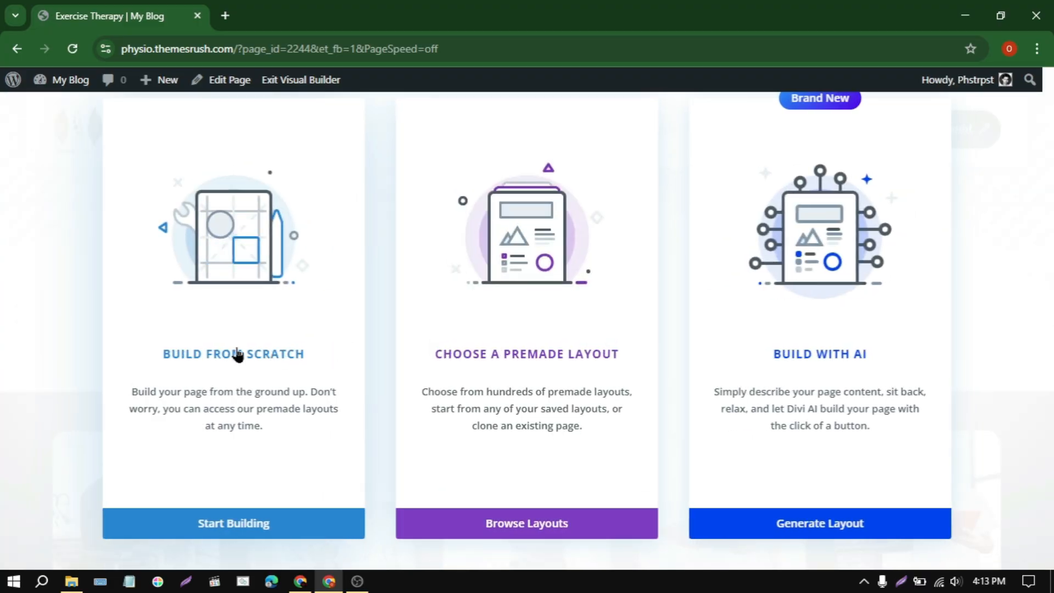
left_click(236, 354)
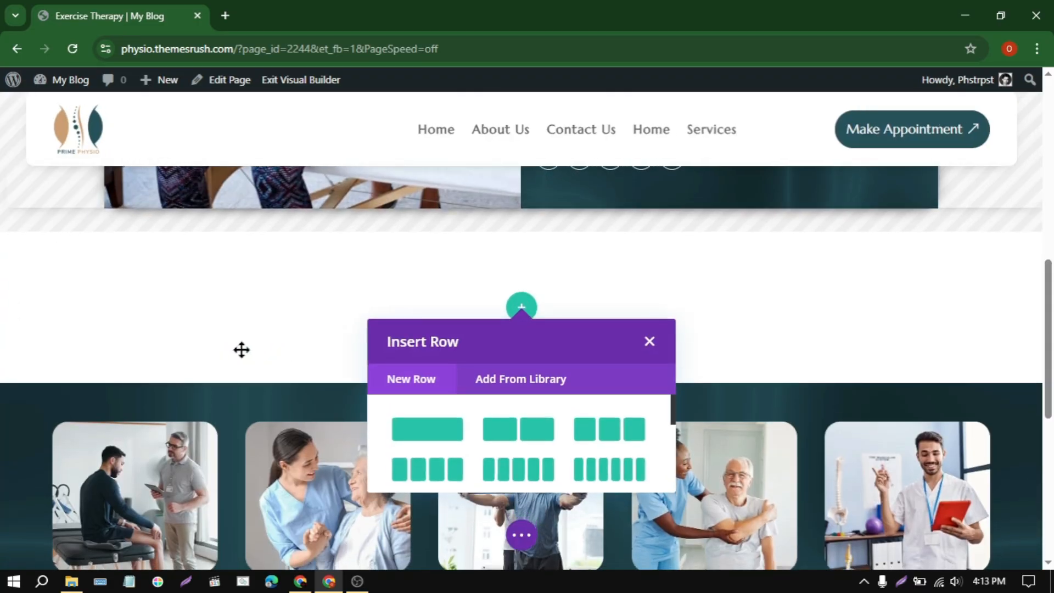
Step: Import services_exercise-therapy.json into the Exercise Therapy page with existing content replaced
left_click(521, 535)
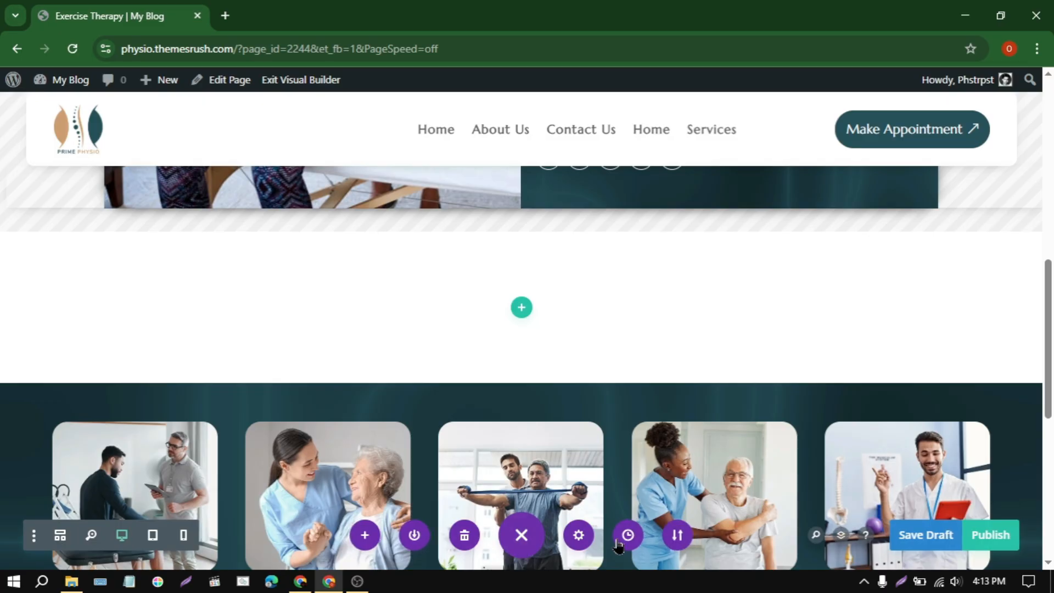
left_click(677, 543)
left_click(653, 340)
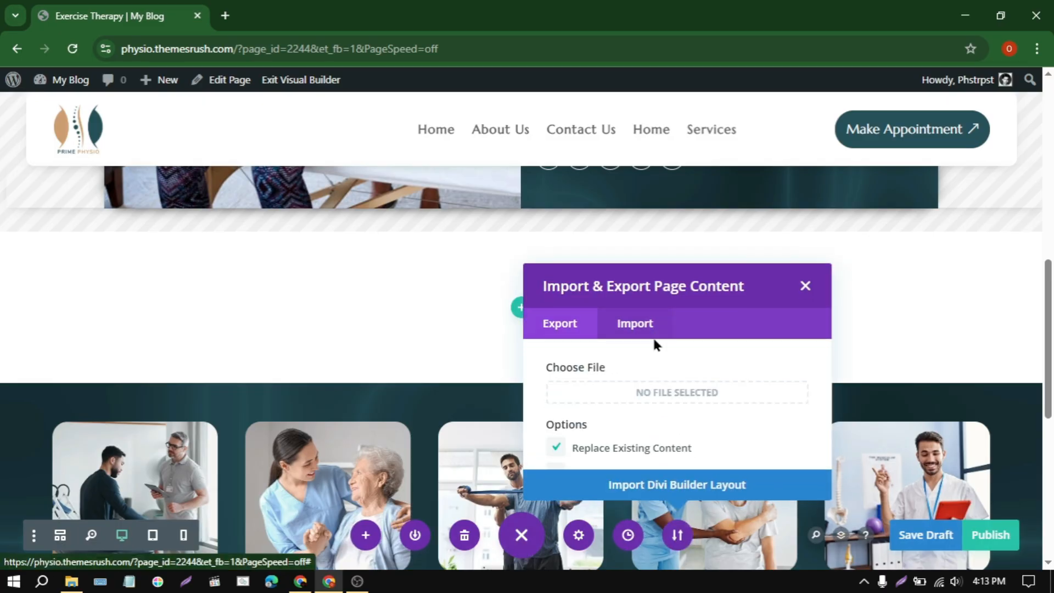
left_click(659, 317)
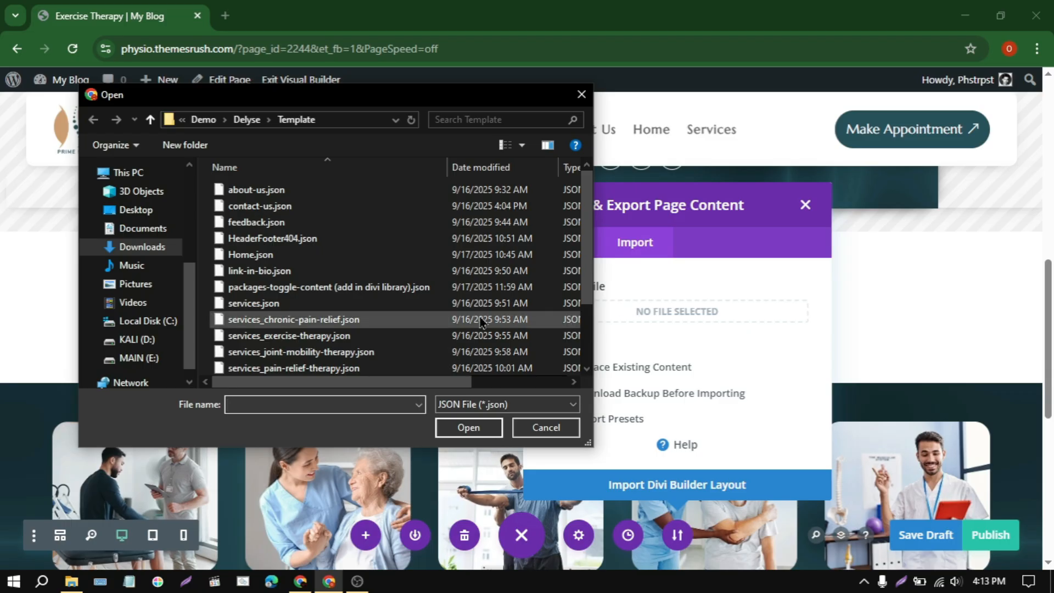
left_click(347, 325)
scroll(344, 330, "down", 2)
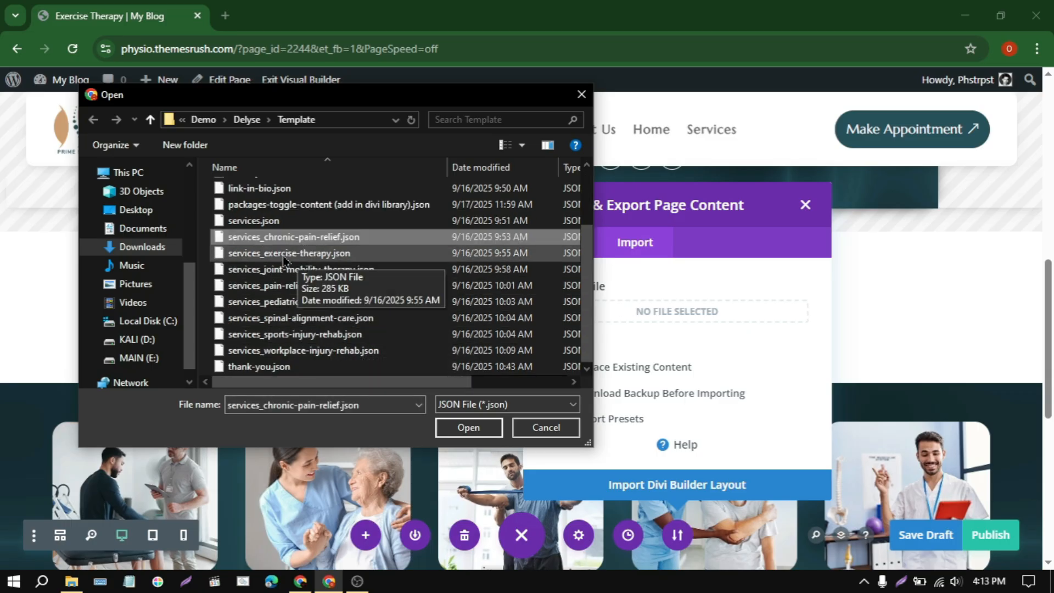
left_click(314, 254)
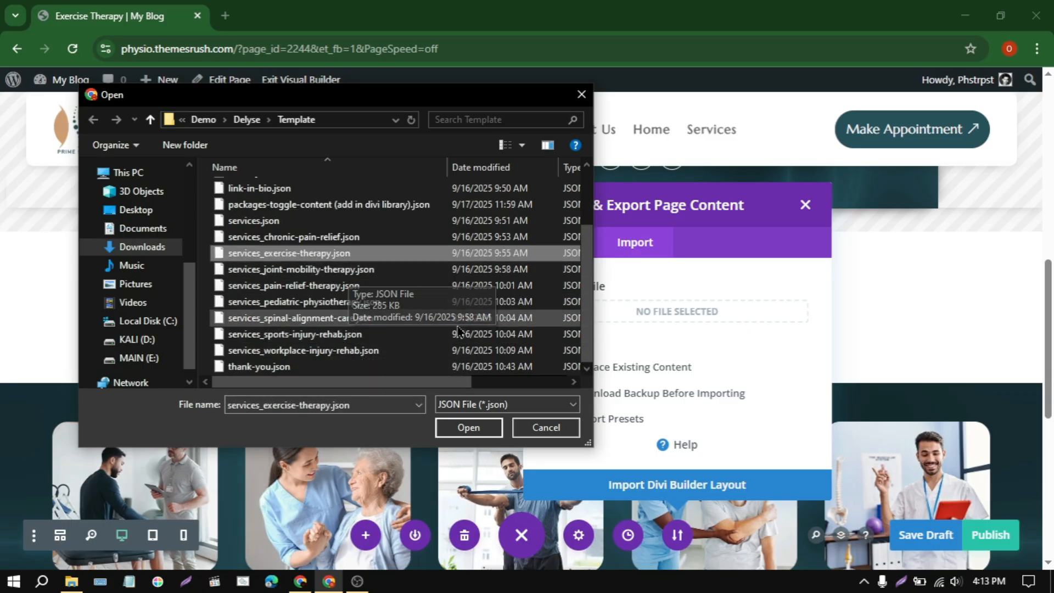
left_click(486, 427)
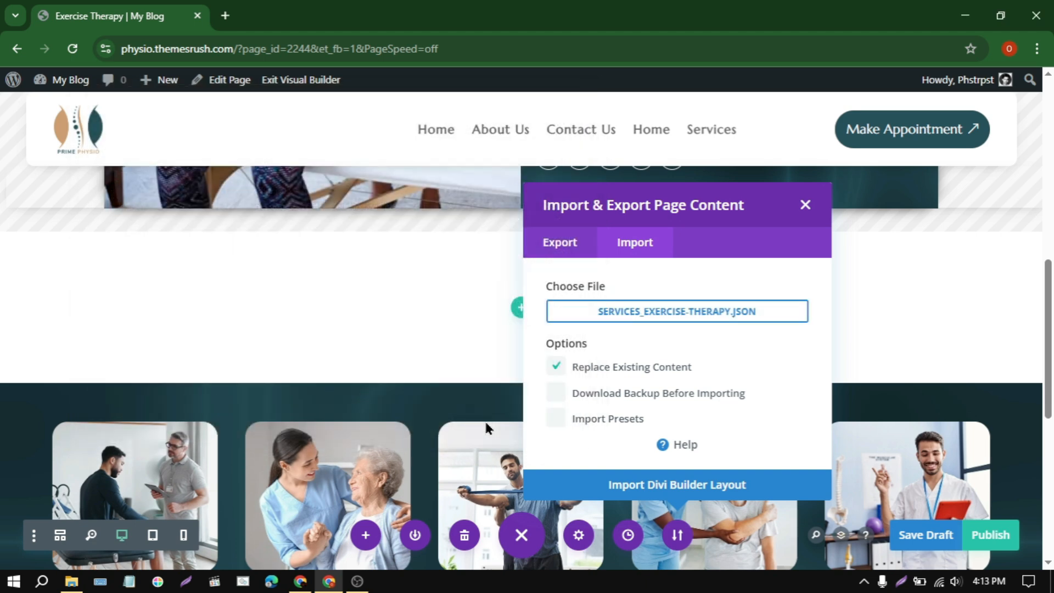
left_click(688, 485)
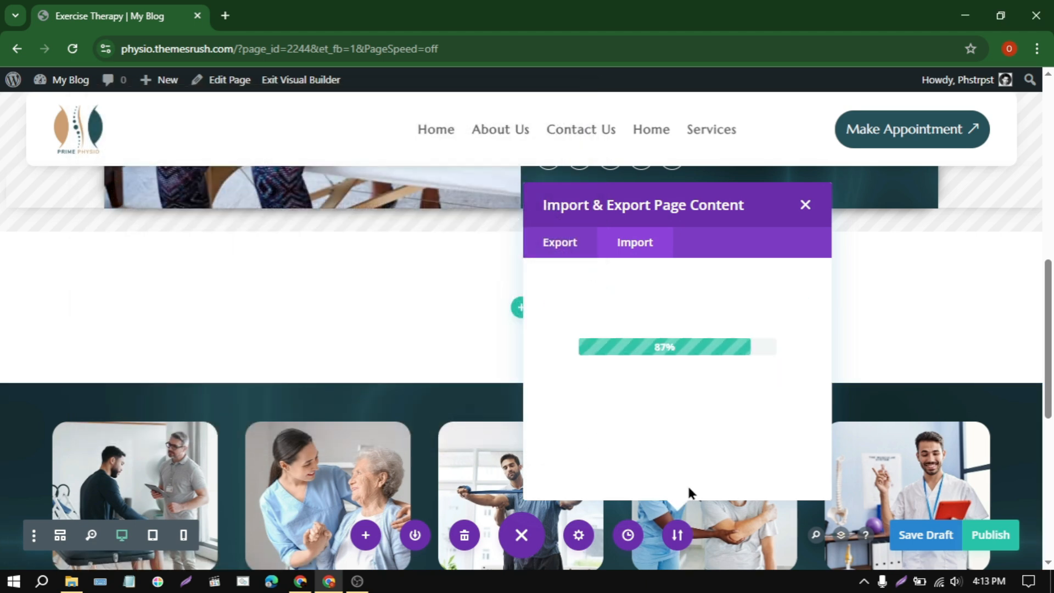
Step: Review the imported Exercise Therapy sections and publish the page
scroll(690, 489, "down", 5)
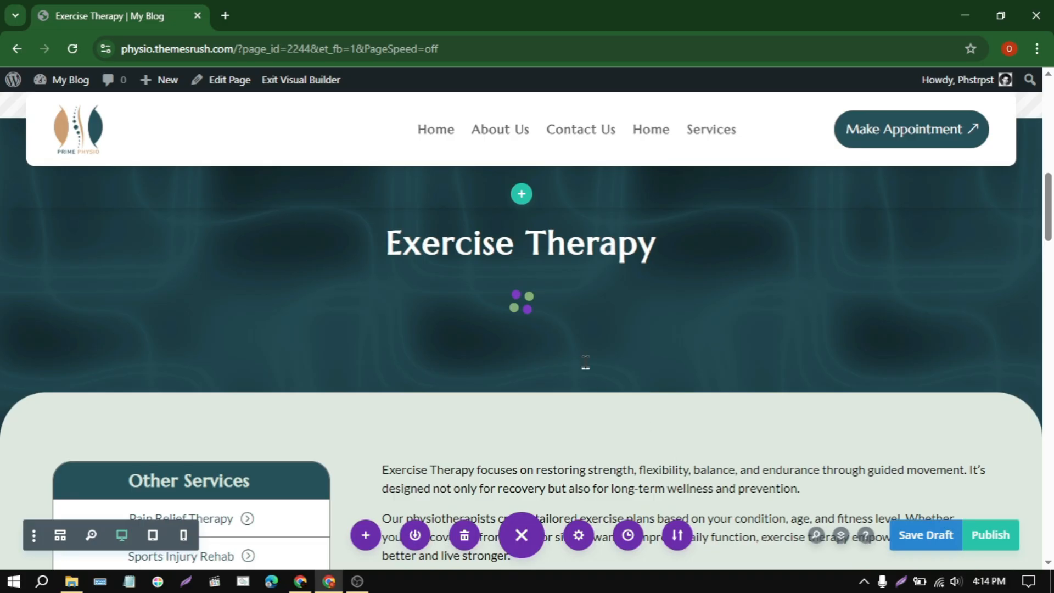
scroll(660, 405, "down", 4)
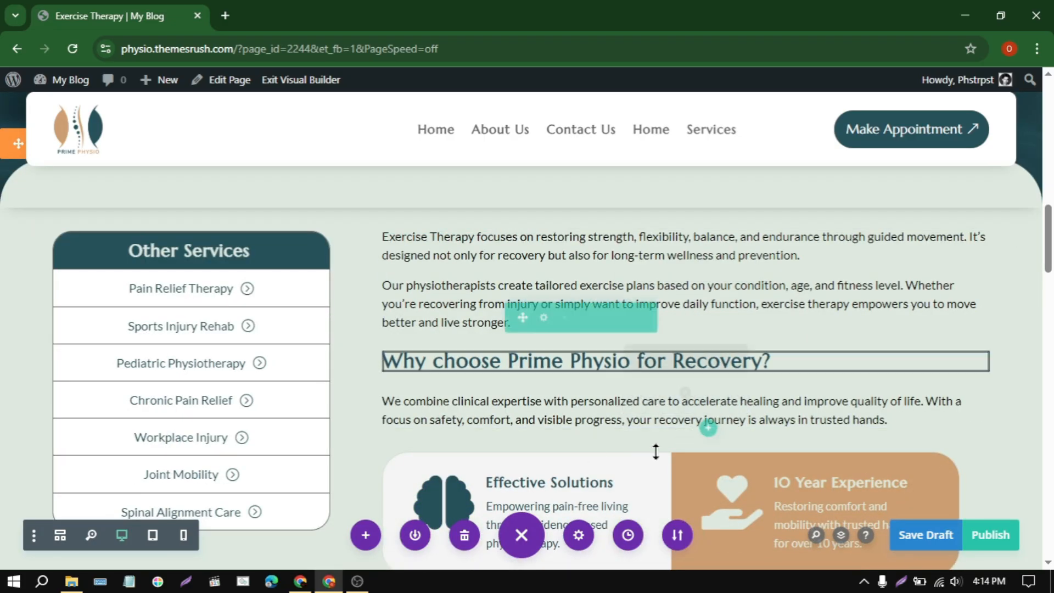
scroll(712, 422, "down", 3)
scroll(656, 451, "down", 3)
scroll(657, 447, "up", 10)
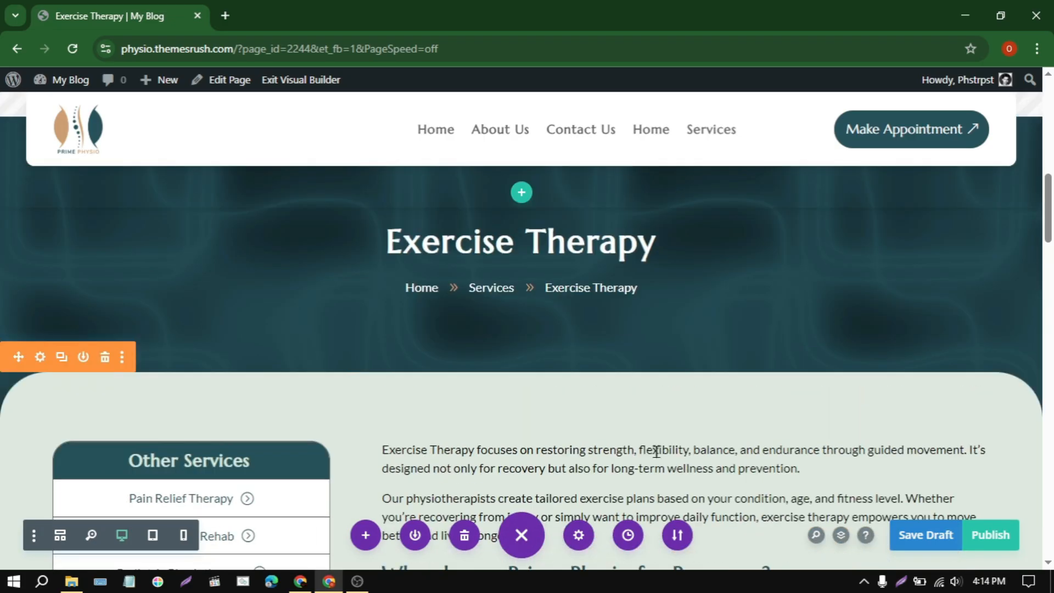
left_click(989, 537)
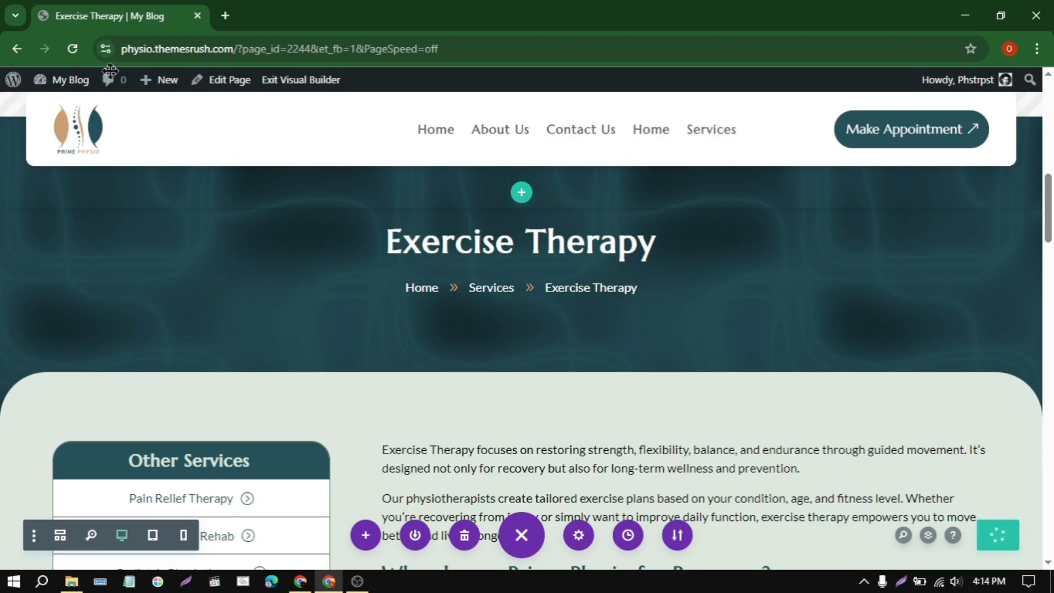
Step: Add a new page titled Feedback and set its template to Blank Page
mouse_move(162, 78)
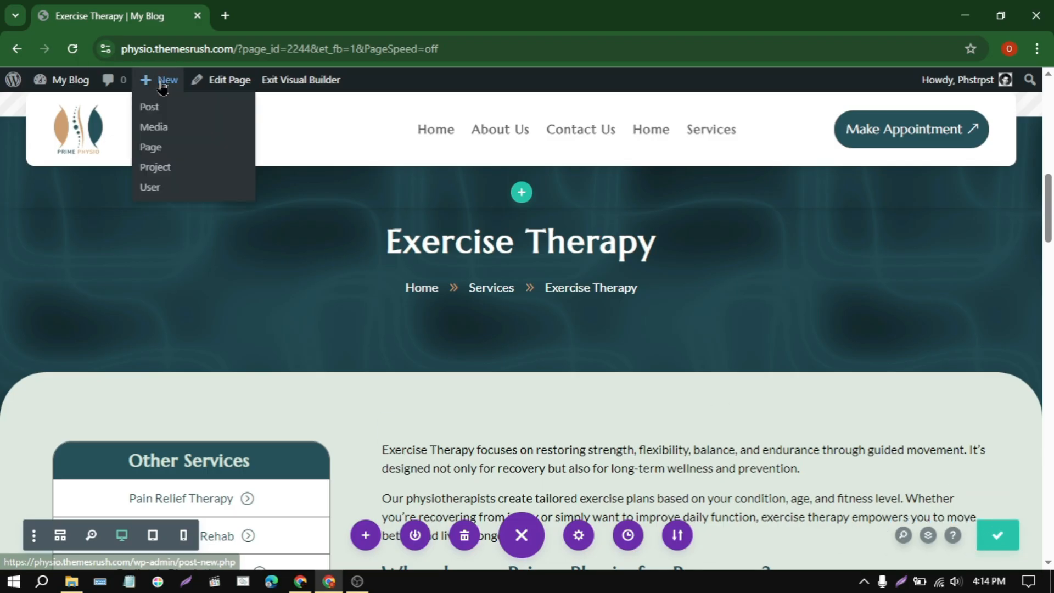
left_click(153, 148)
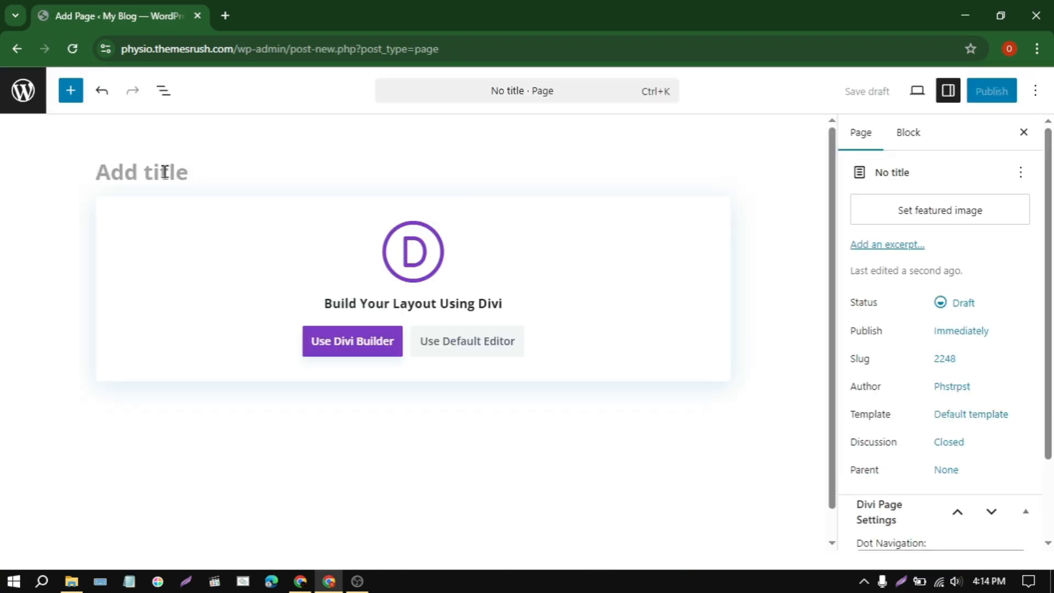
type("Feed")
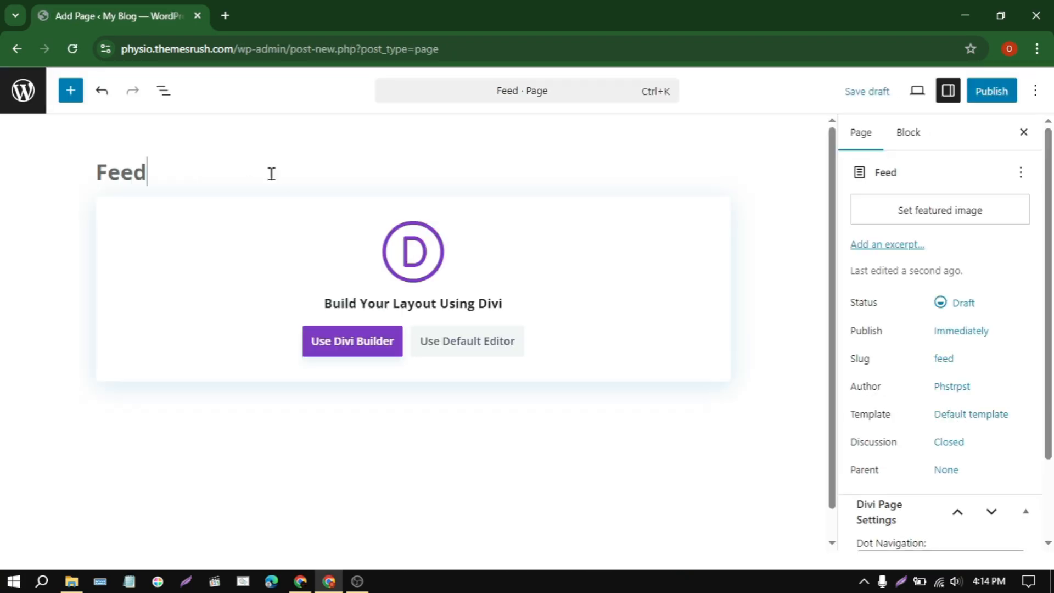
type("back")
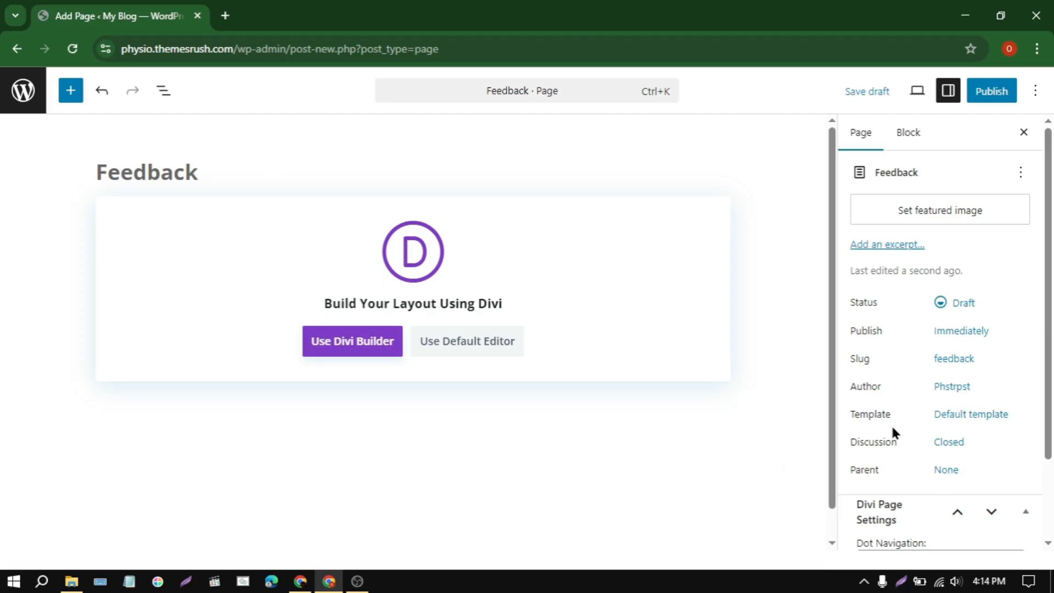
left_click(945, 426)
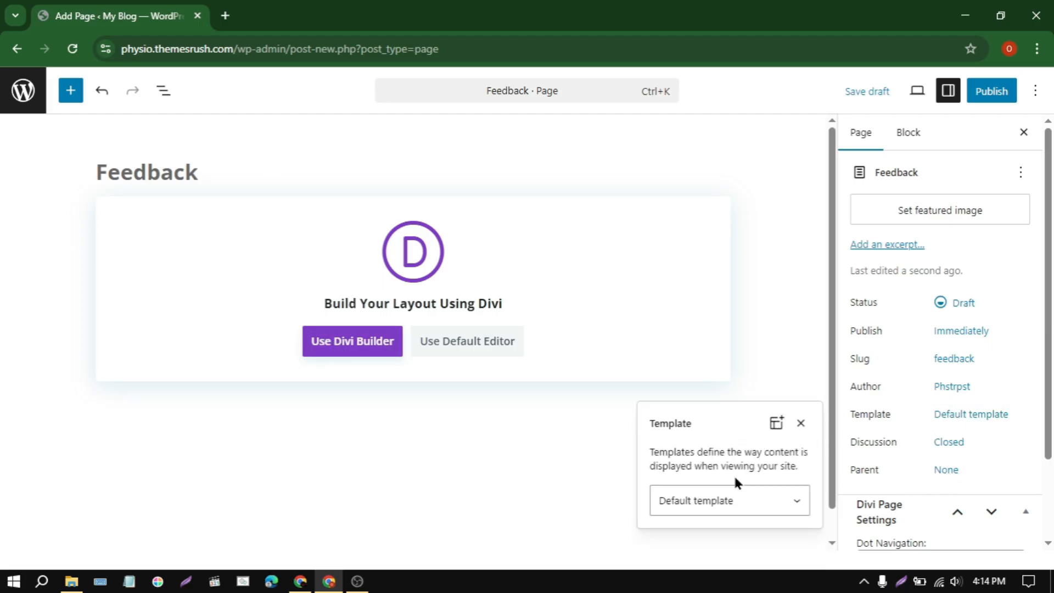
left_click(730, 504)
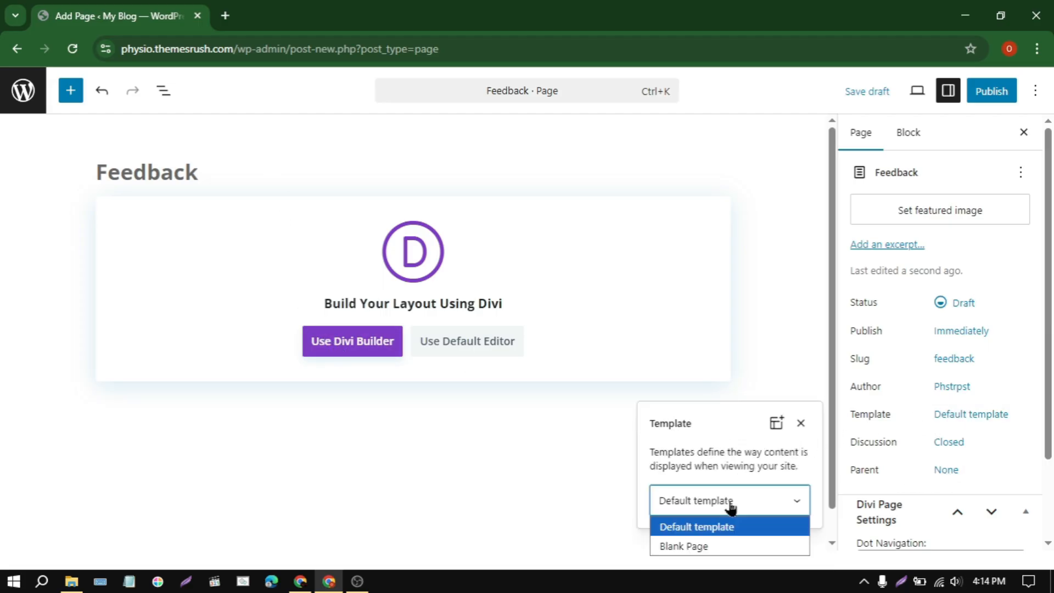
left_click(735, 546)
left_click(735, 547)
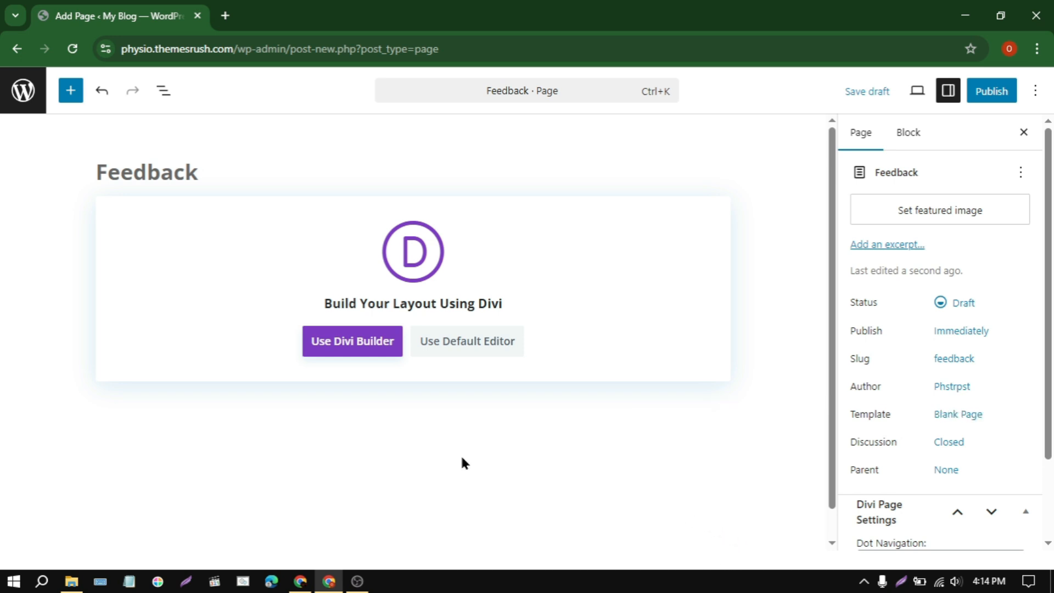
Step: Start the Feedback page from scratch with the Divi Builder and import feedback.json with existing content replaced
left_click(360, 341)
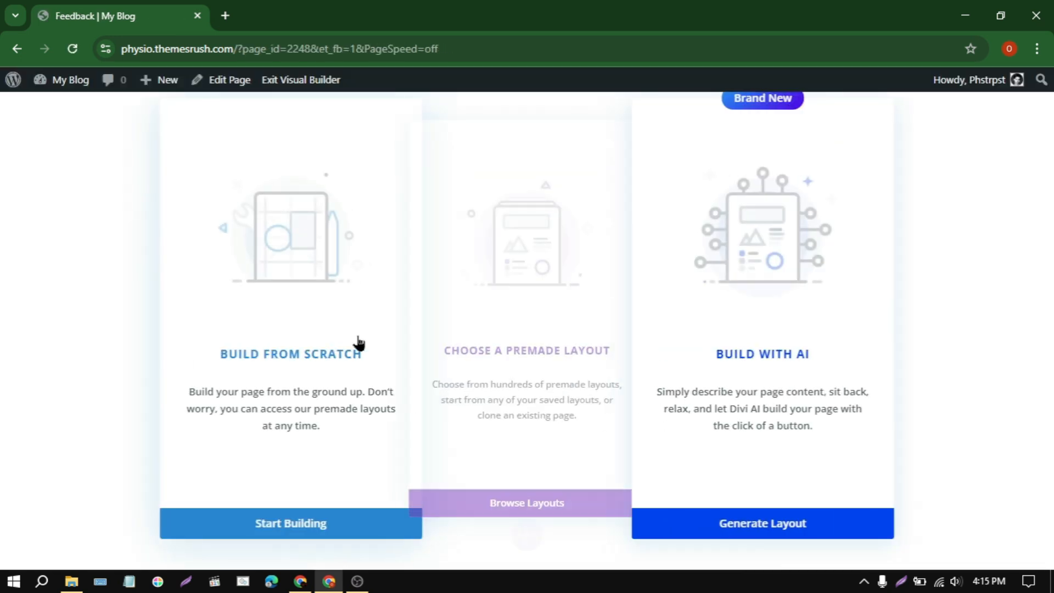
left_click(358, 344)
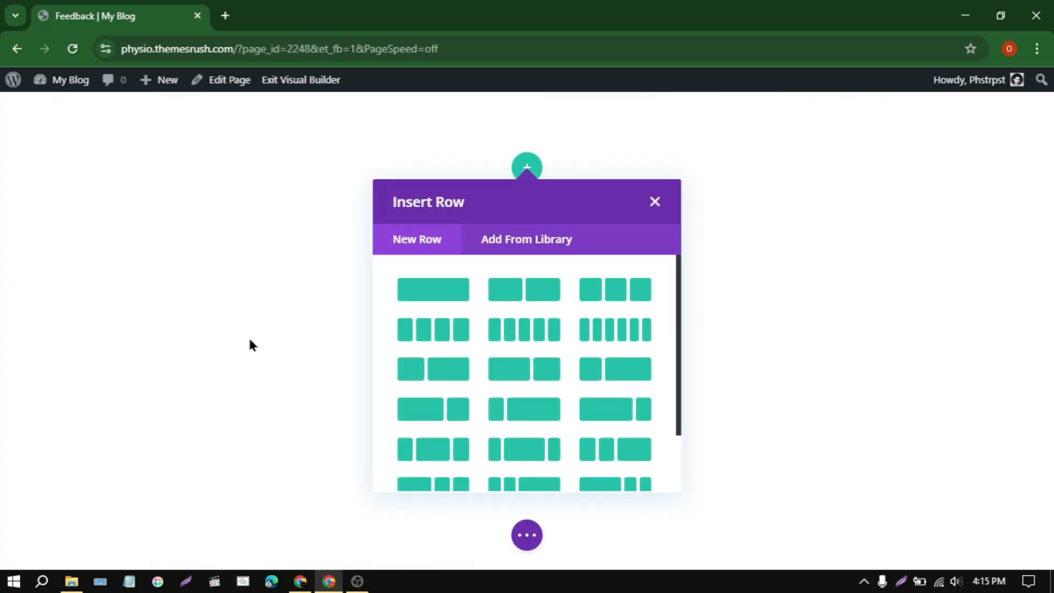
left_click(514, 546)
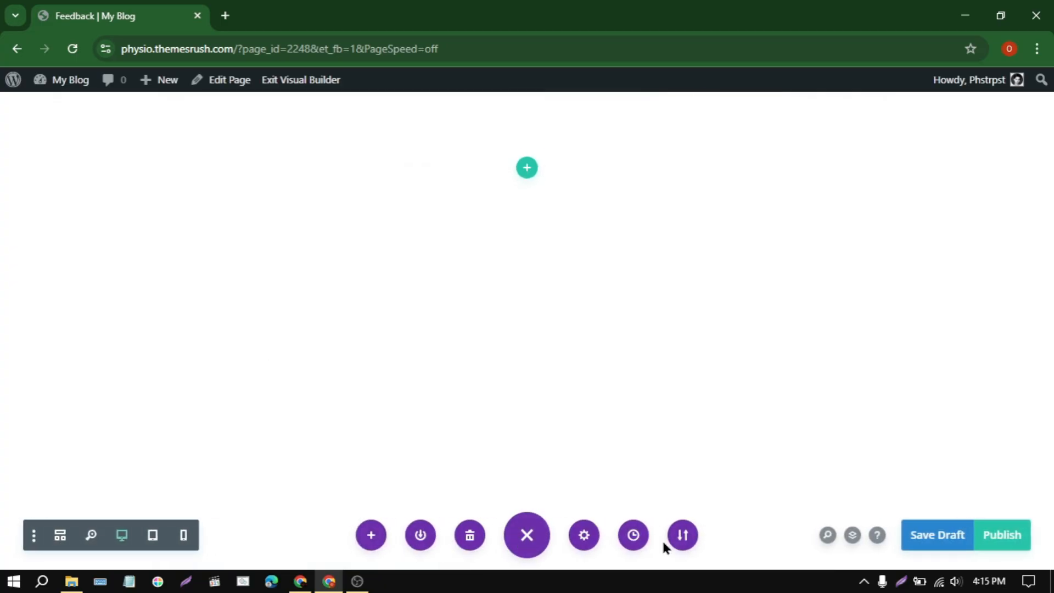
left_click(683, 534)
left_click(647, 333)
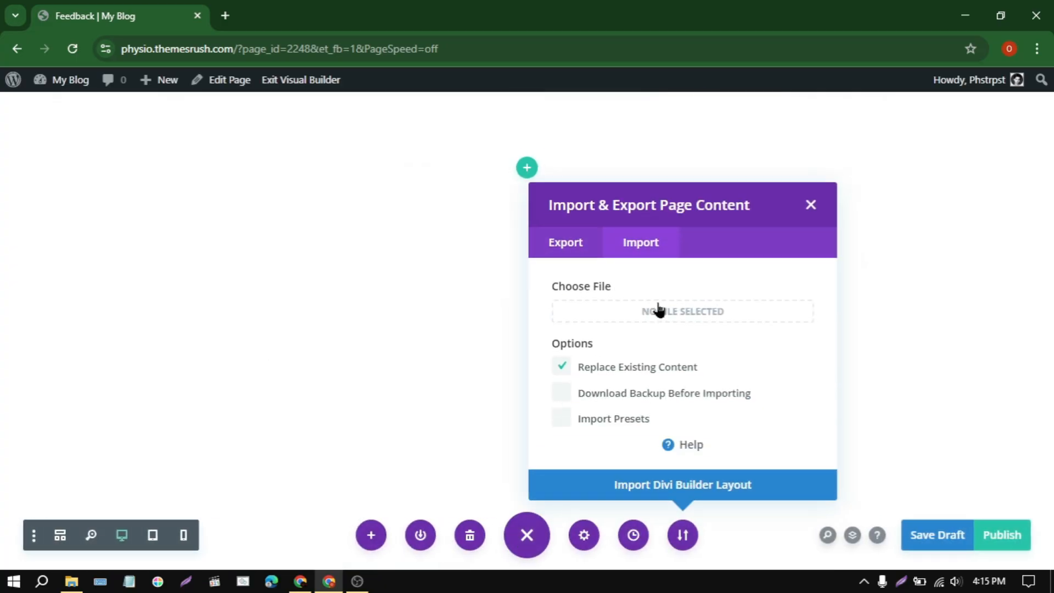
left_click(657, 302)
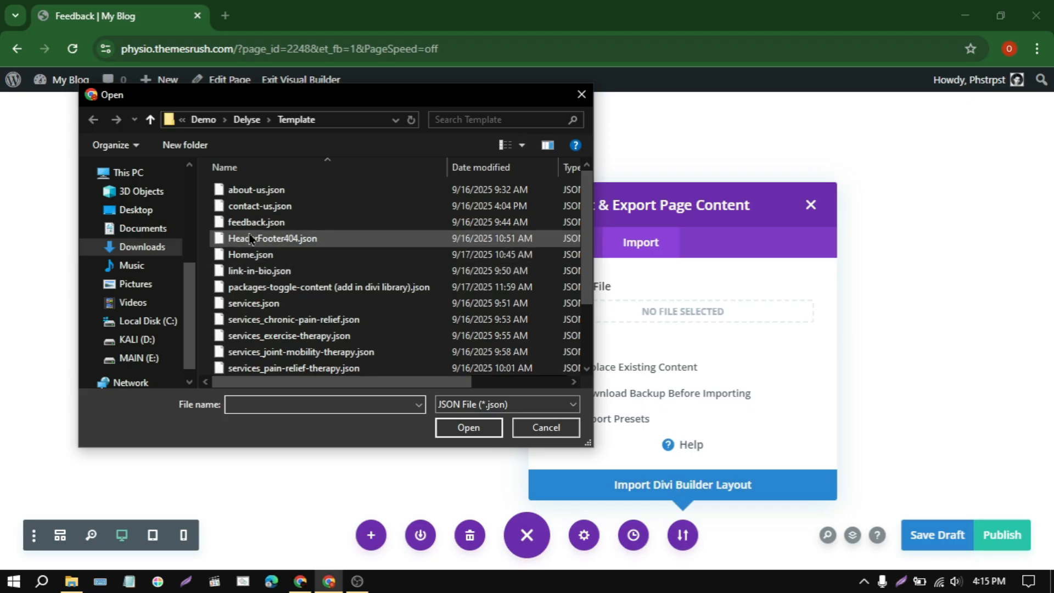
left_click(269, 224)
left_click(462, 432)
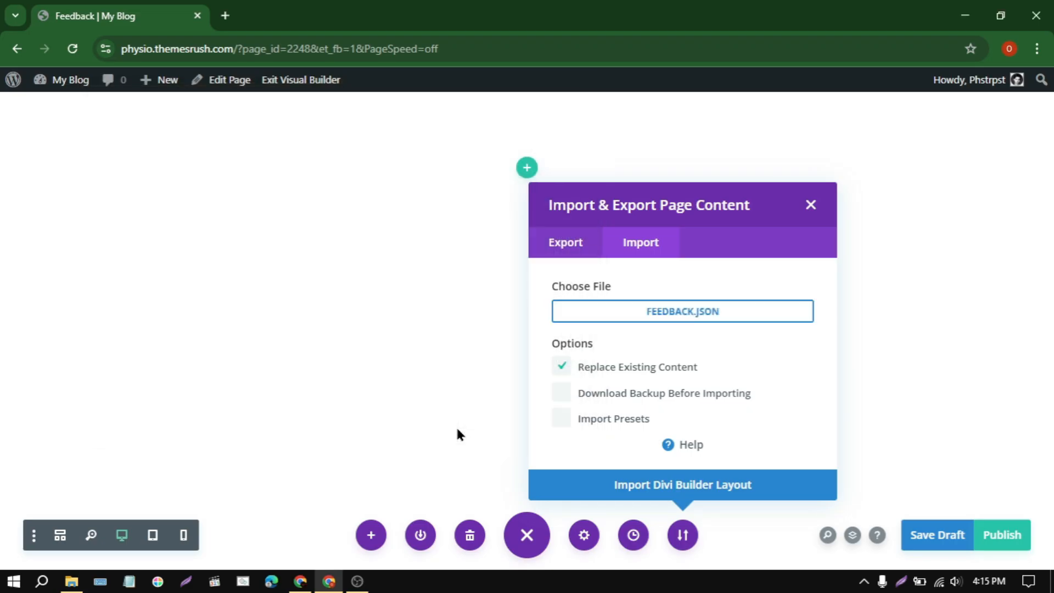
left_click(667, 484)
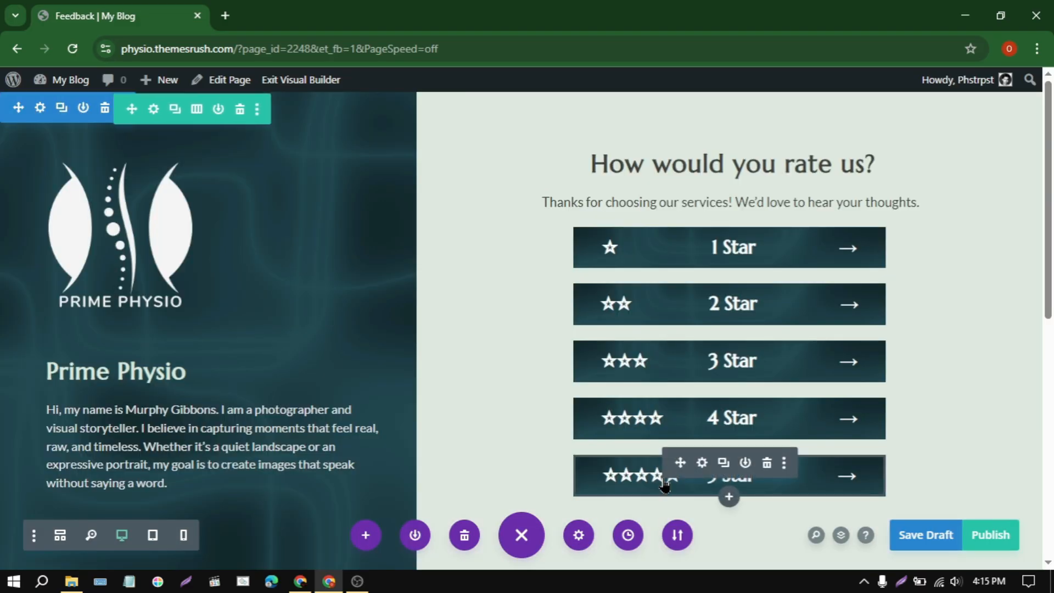
Step: Review the imported Feedback page sections and publish the page
scroll(664, 482, "down", 6)
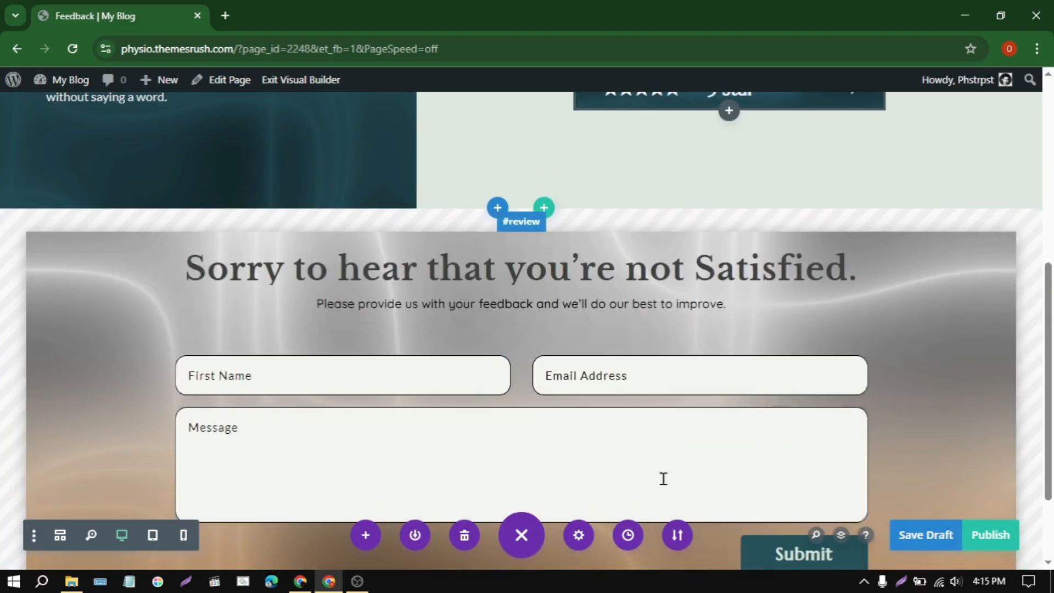
scroll(663, 479, "up", 7)
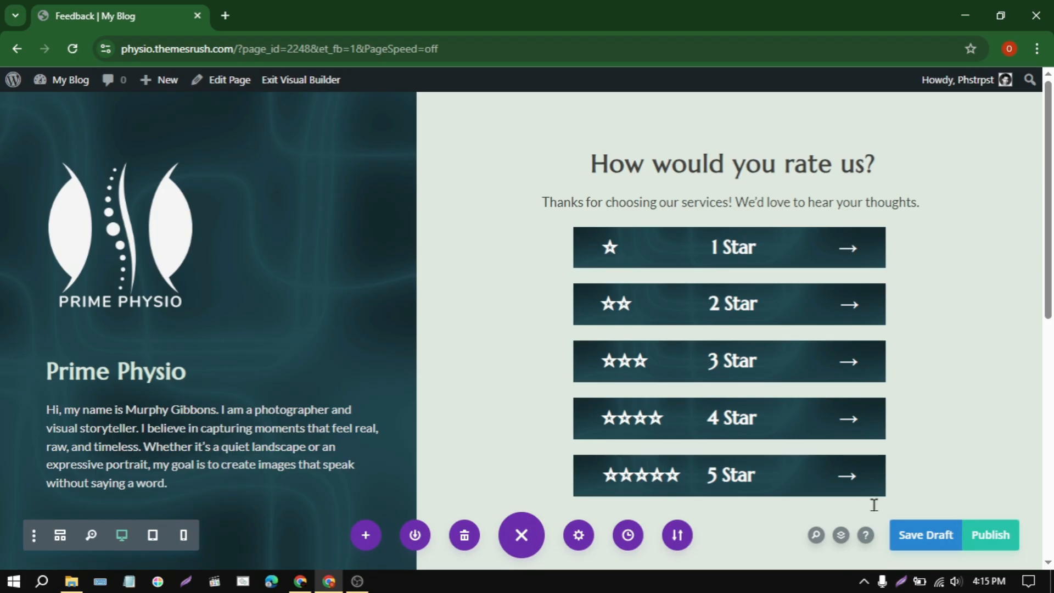
left_click(992, 535)
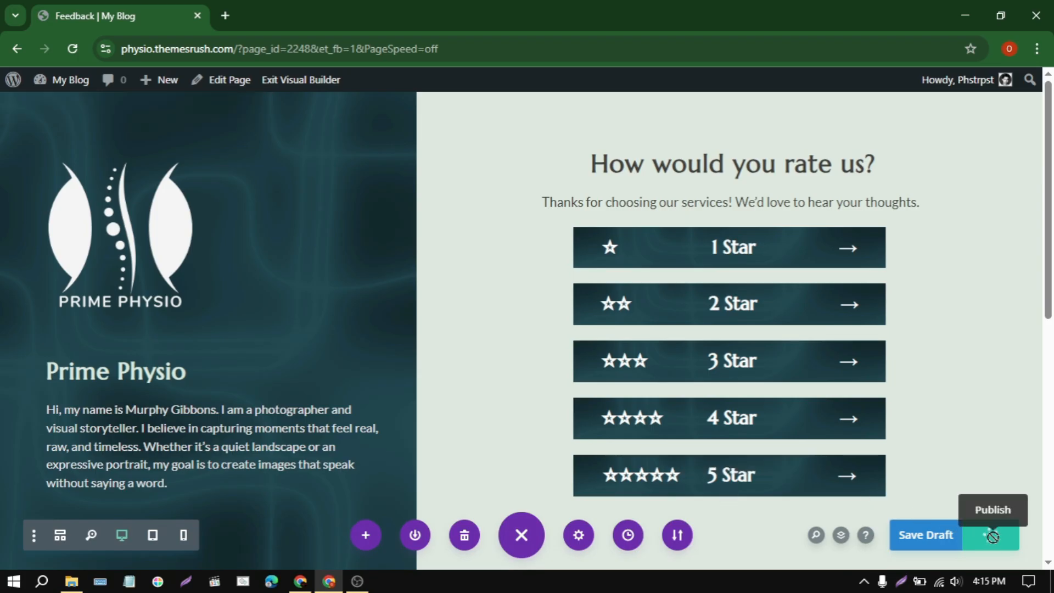
left_click_drag(1049, 220, 1044, 188)
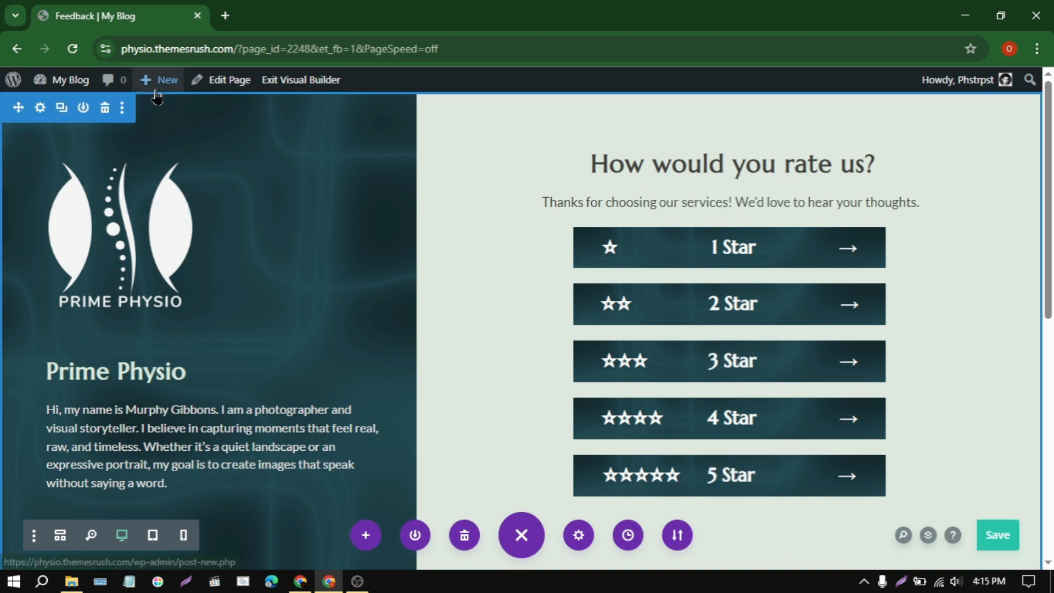
Step: Add a new page titled Link in Bio with the Blank Page template and start it from scratch in the Divi Builder
mouse_move(158, 87)
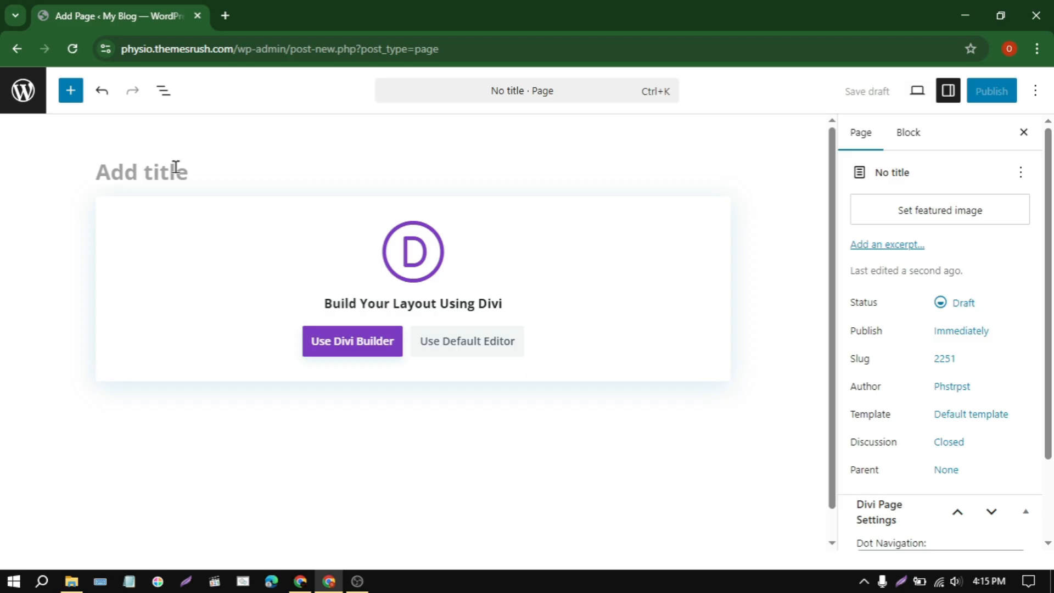
type("Link")
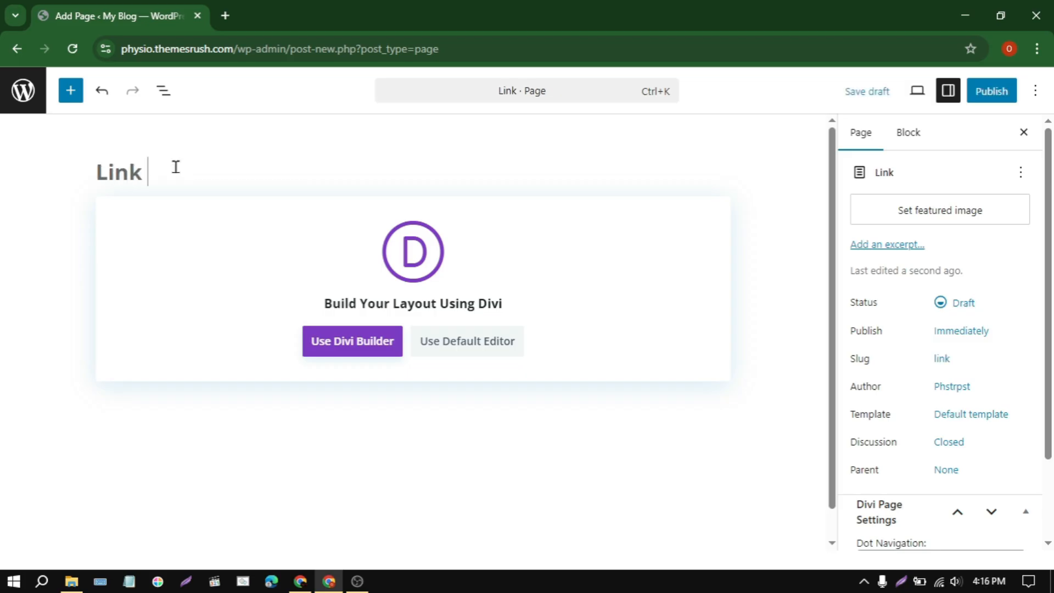
type(" in Bio")
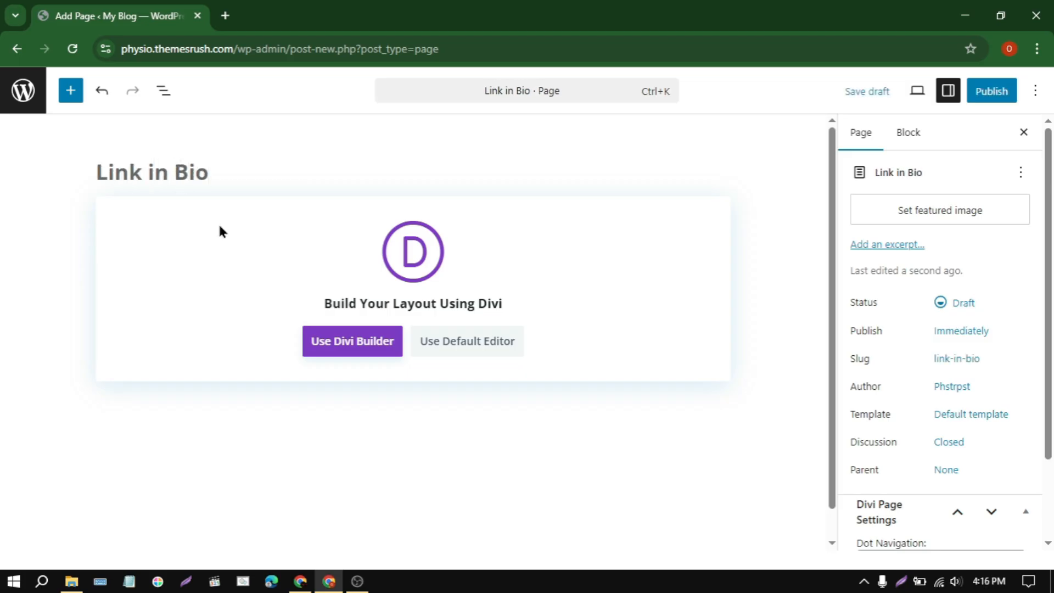
left_click(945, 418)
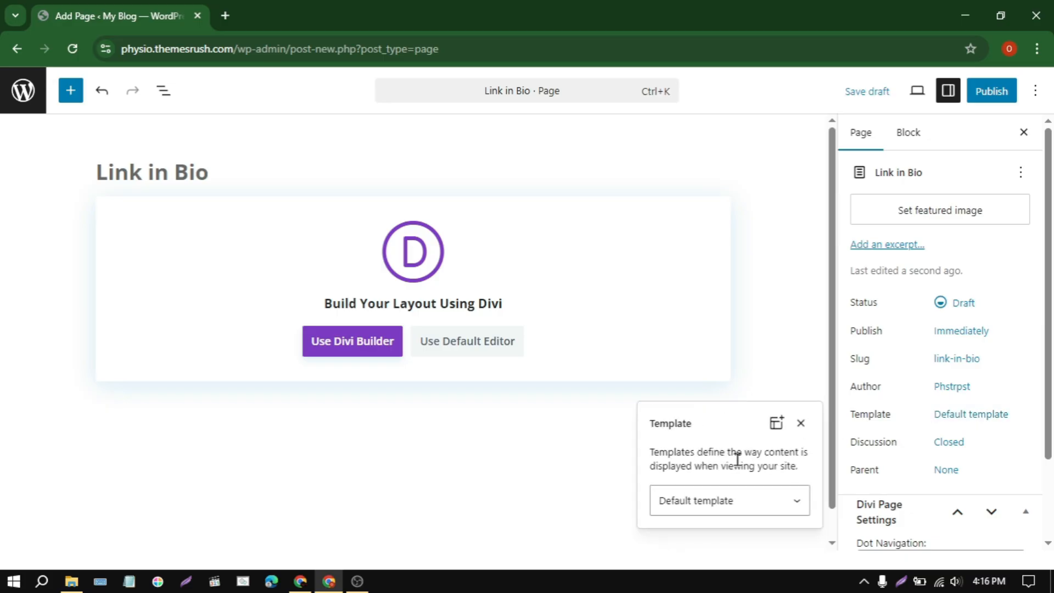
left_click(736, 508)
left_click(729, 546)
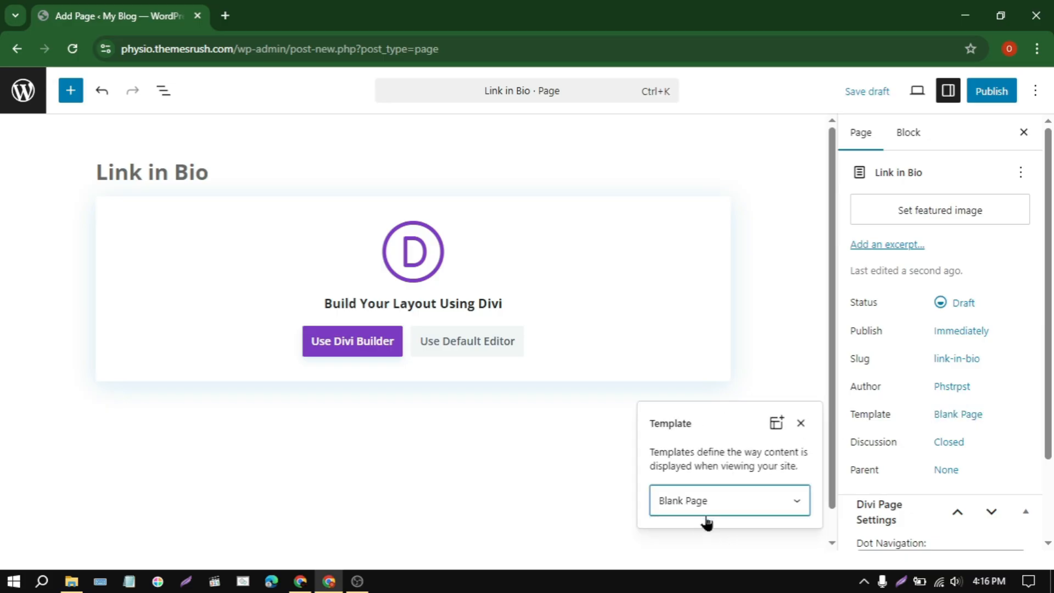
left_click(741, 538)
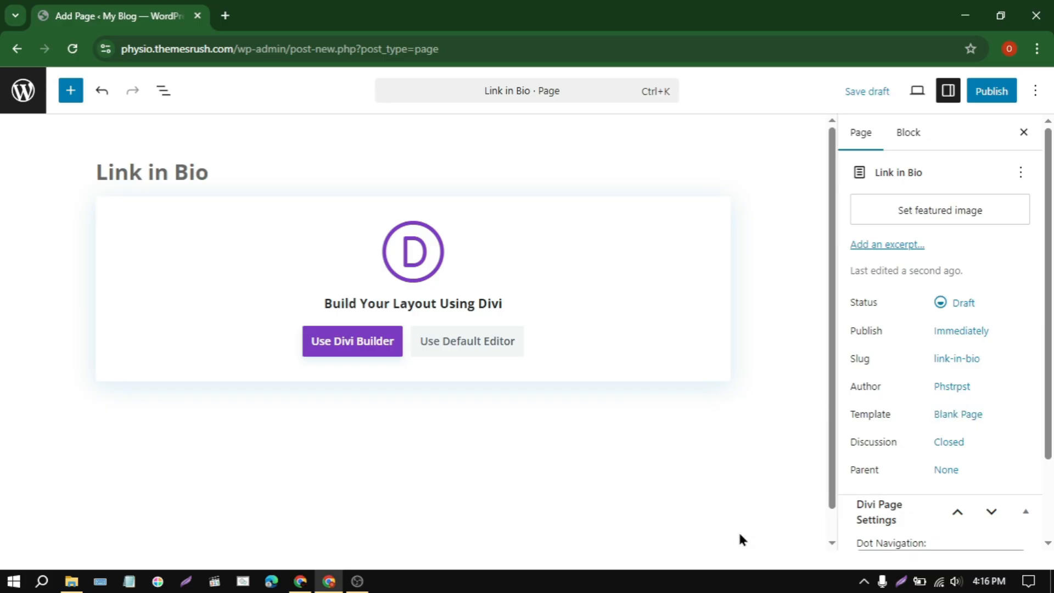
left_click(325, 352)
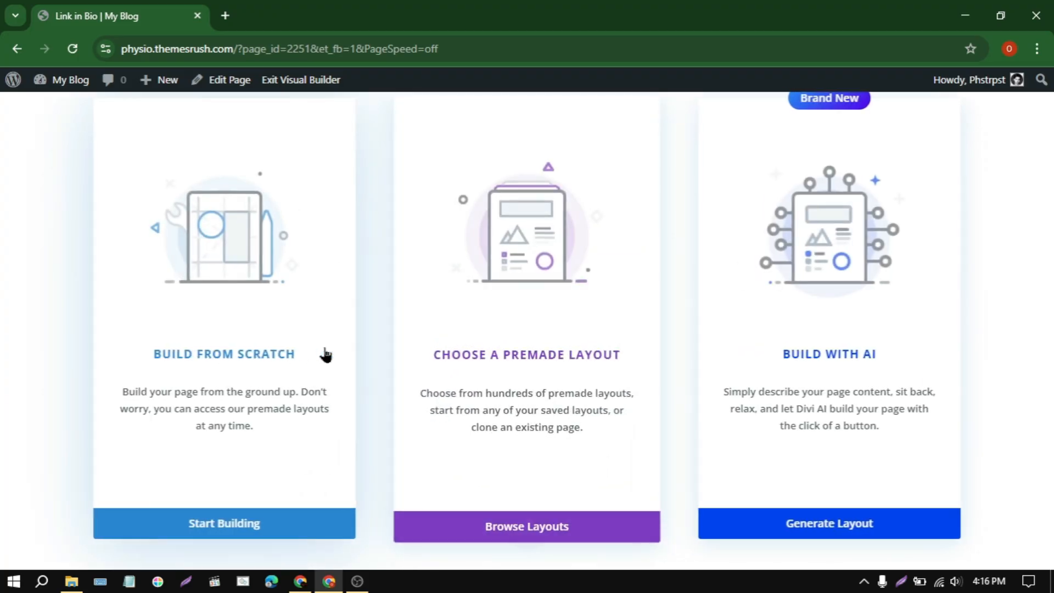
left_click(324, 354)
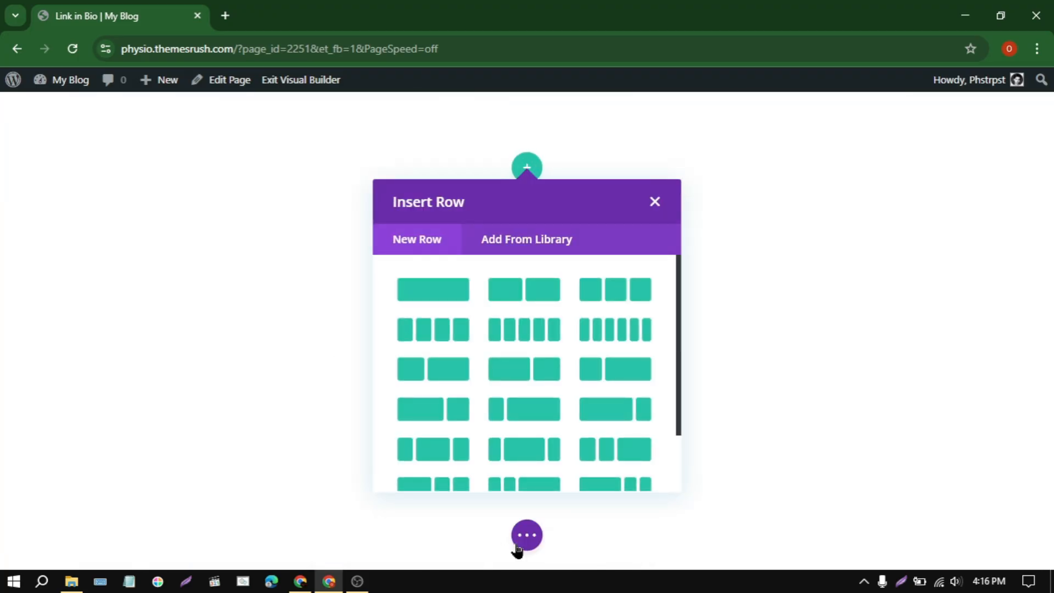
Step: Import link-in-bio.json into the Link in Bio page and publish the page
left_click(517, 550)
left_click(682, 543)
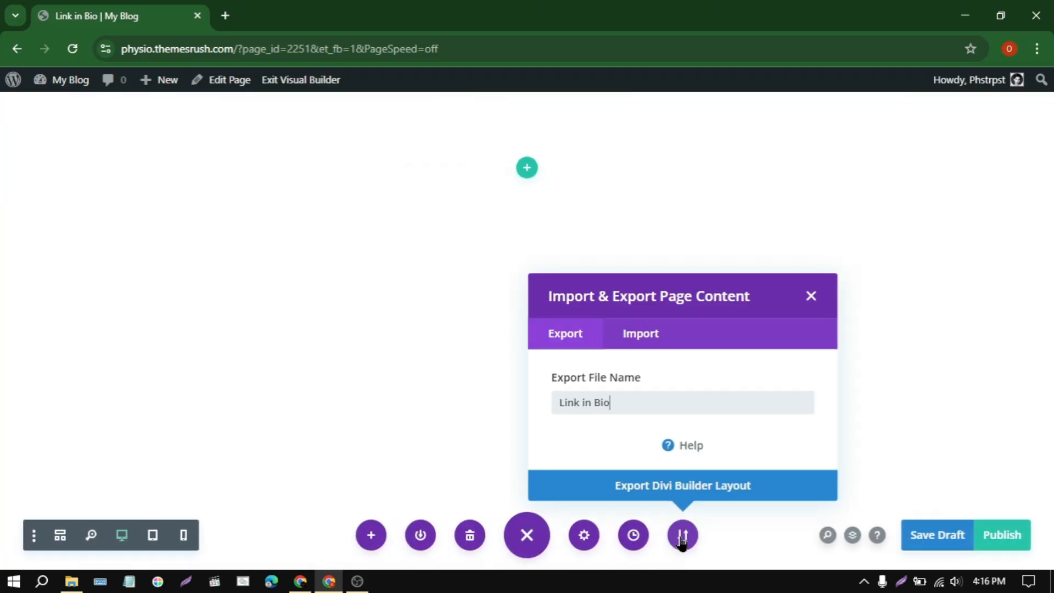
left_click(651, 347)
left_click(716, 311)
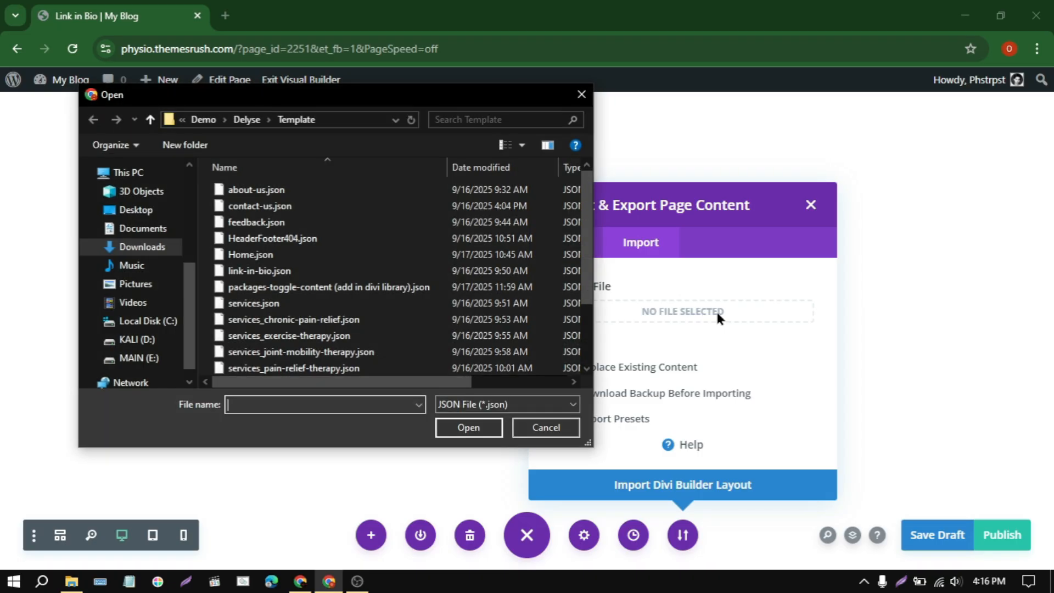
left_click(338, 271)
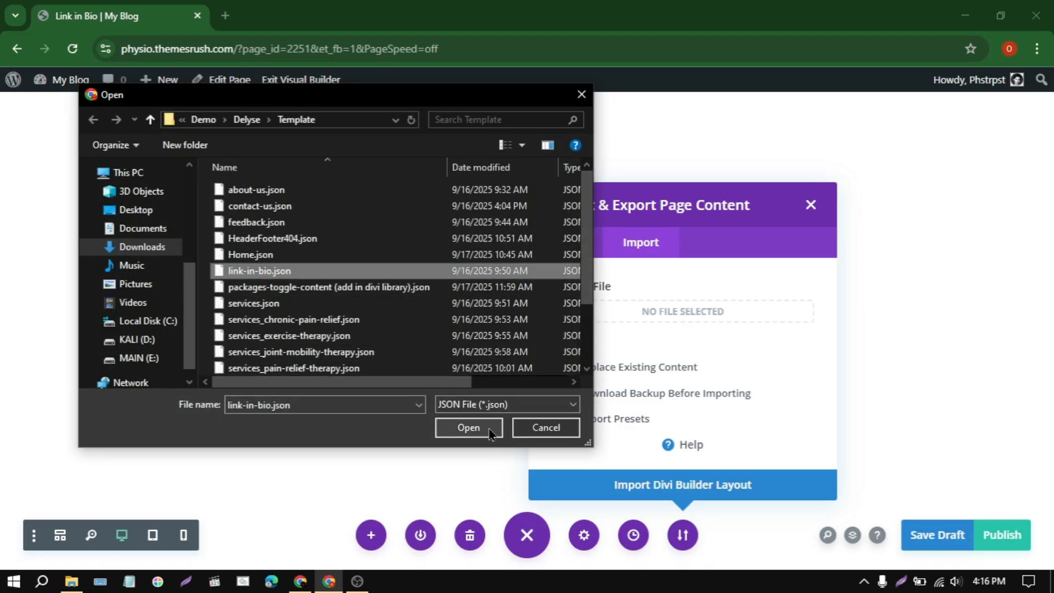
left_click(469, 428)
left_click(665, 485)
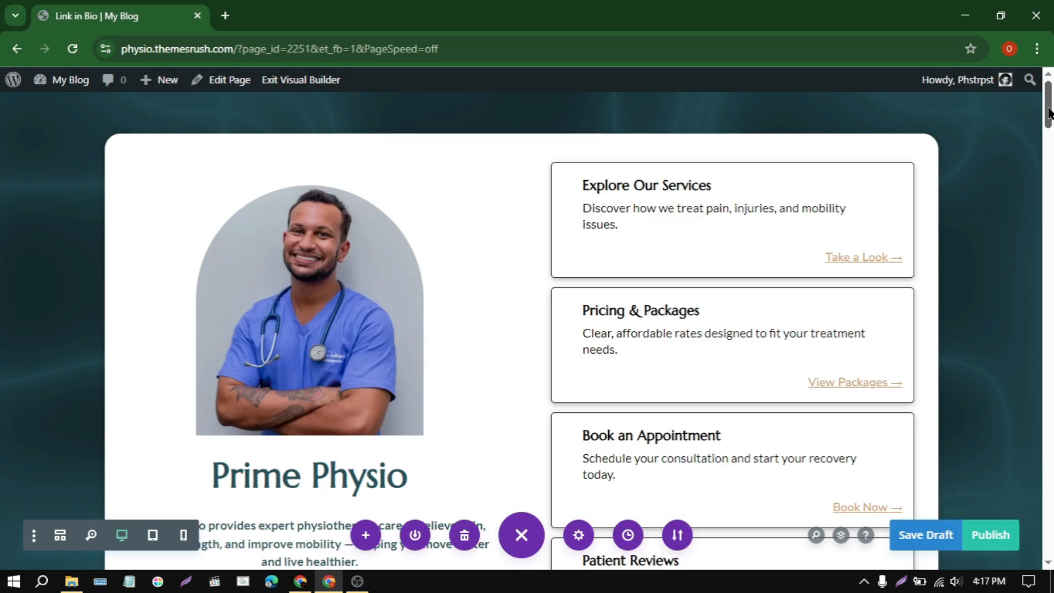
mouse_move(1049, 114)
left_mouse_down()
mouse_move(1053, 544)
mouse_move(1051, 108)
left_mouse_up()
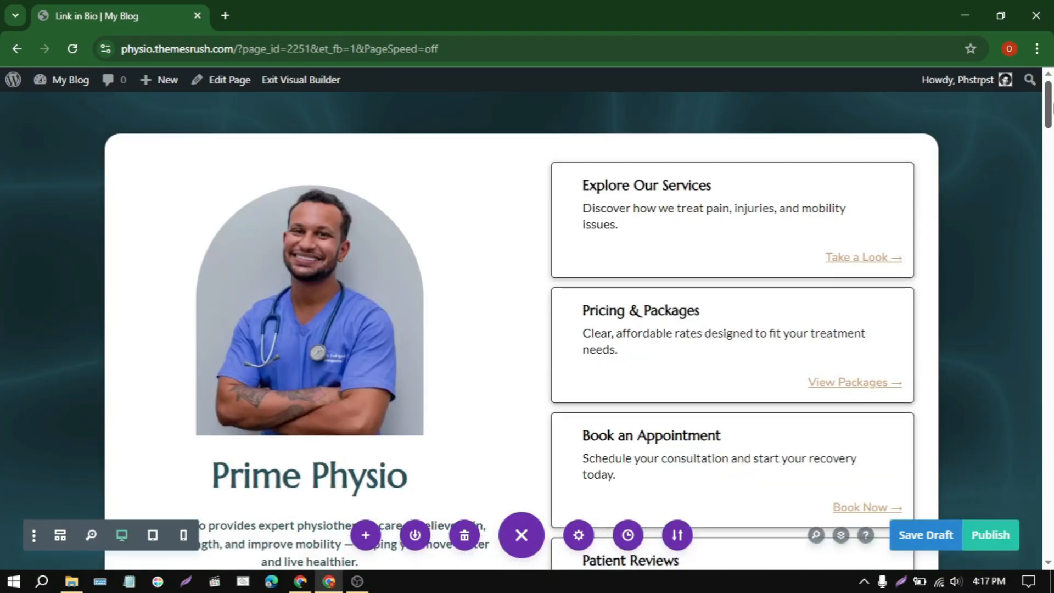
left_click(988, 536)
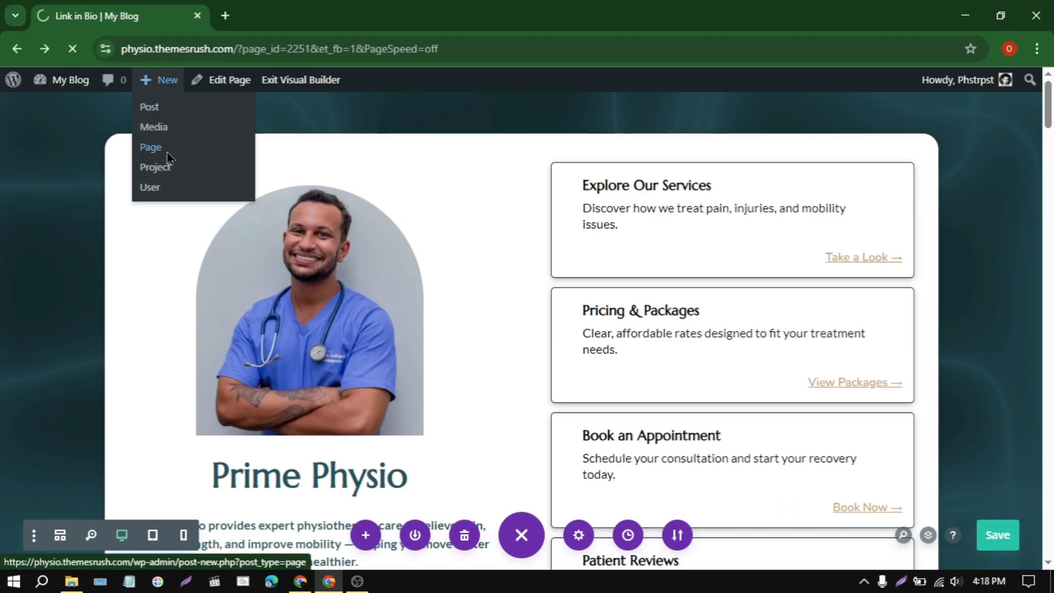
Step: Add a new page titled Thank You and start it from scratch in the Divi Builder
left_click(168, 157)
type("Thank Y")
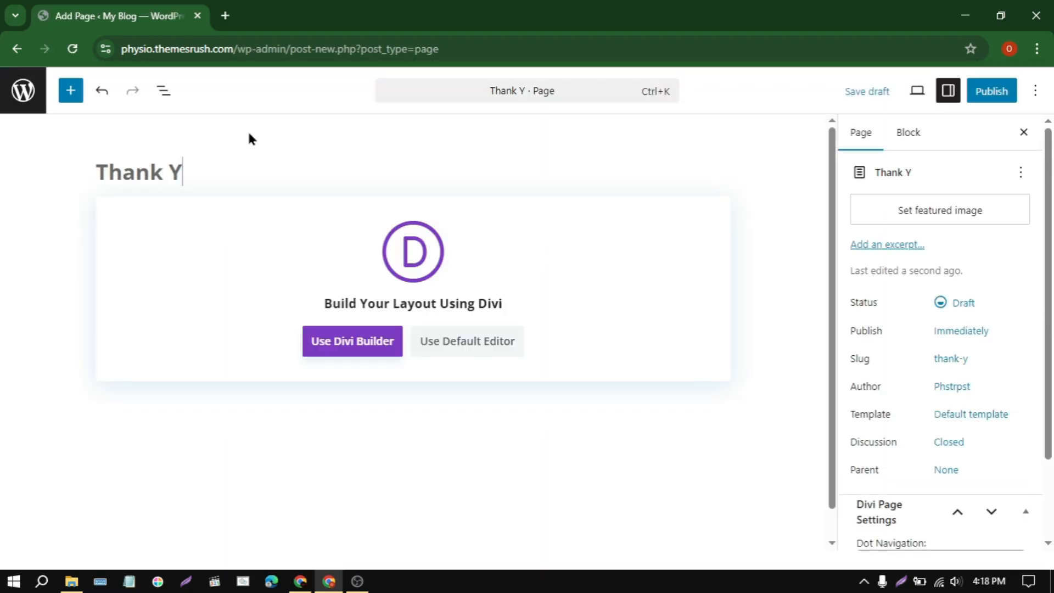
type("ou")
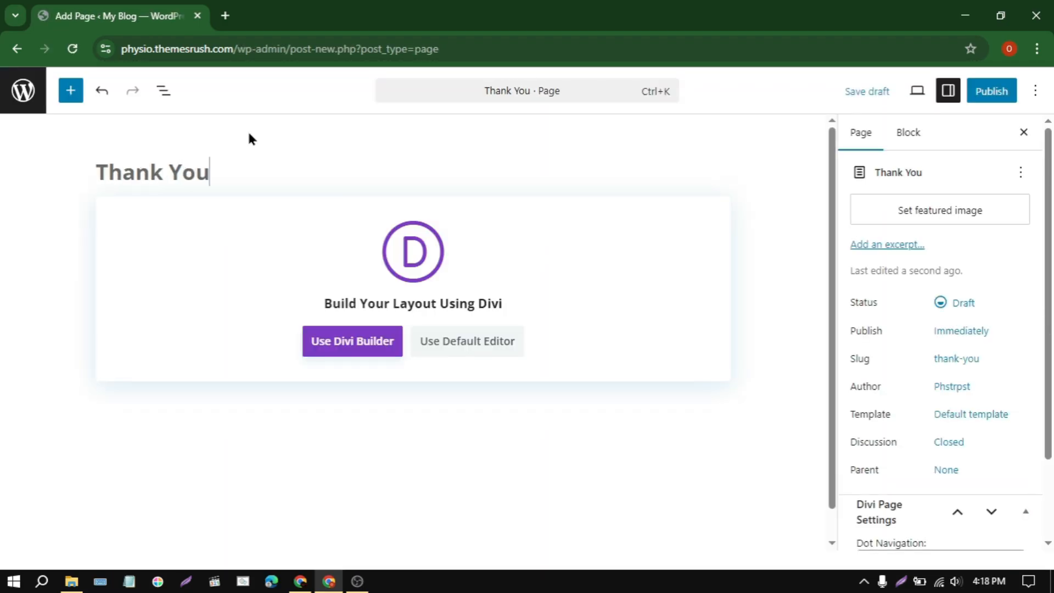
left_click(360, 346)
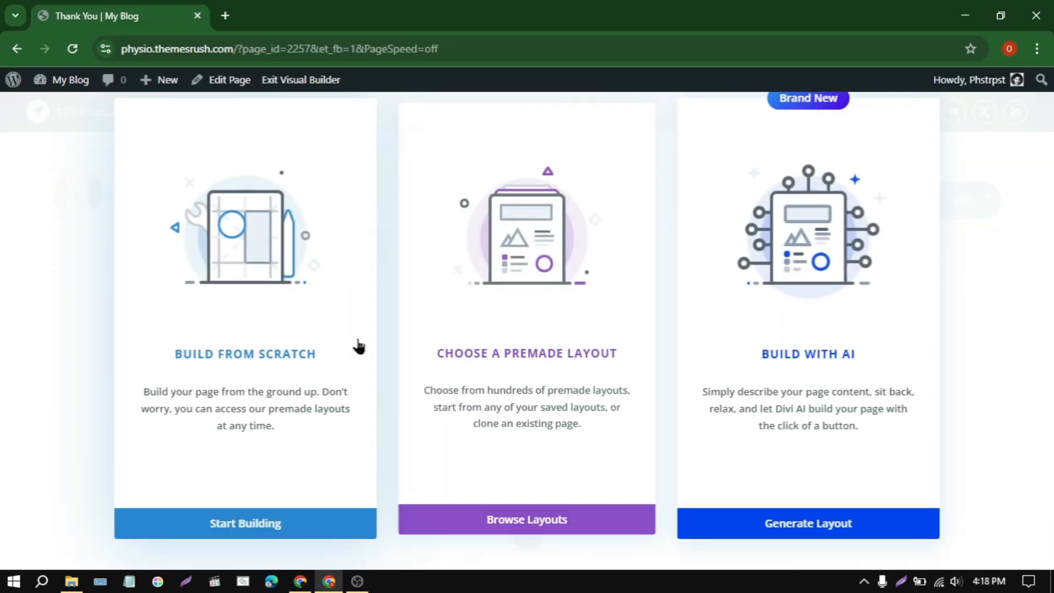
left_click(245, 362)
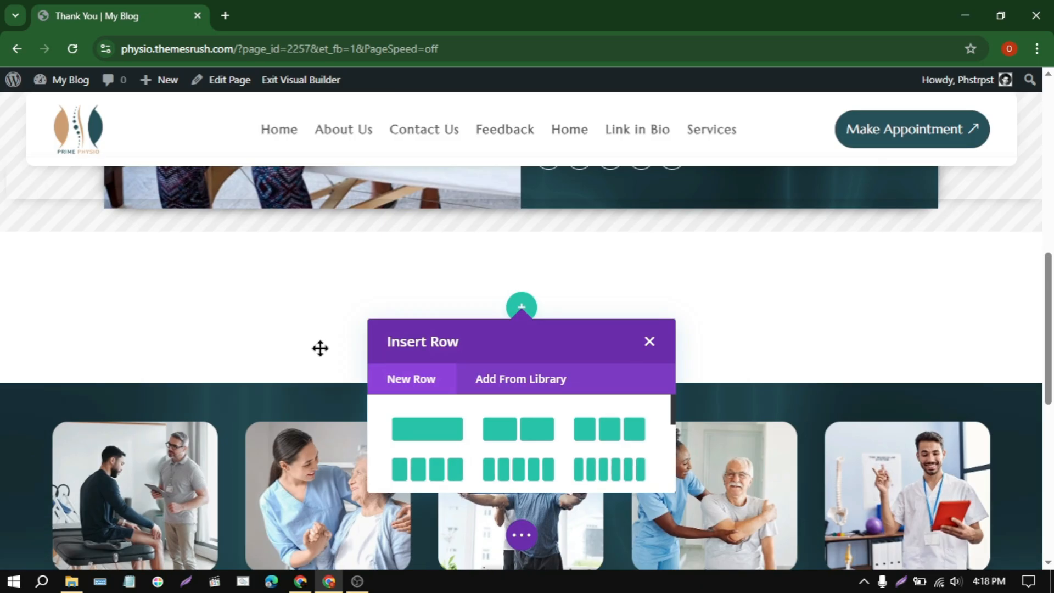
Step: Import thank-you.json into the Thank You page with existing content replaced
left_click(522, 535)
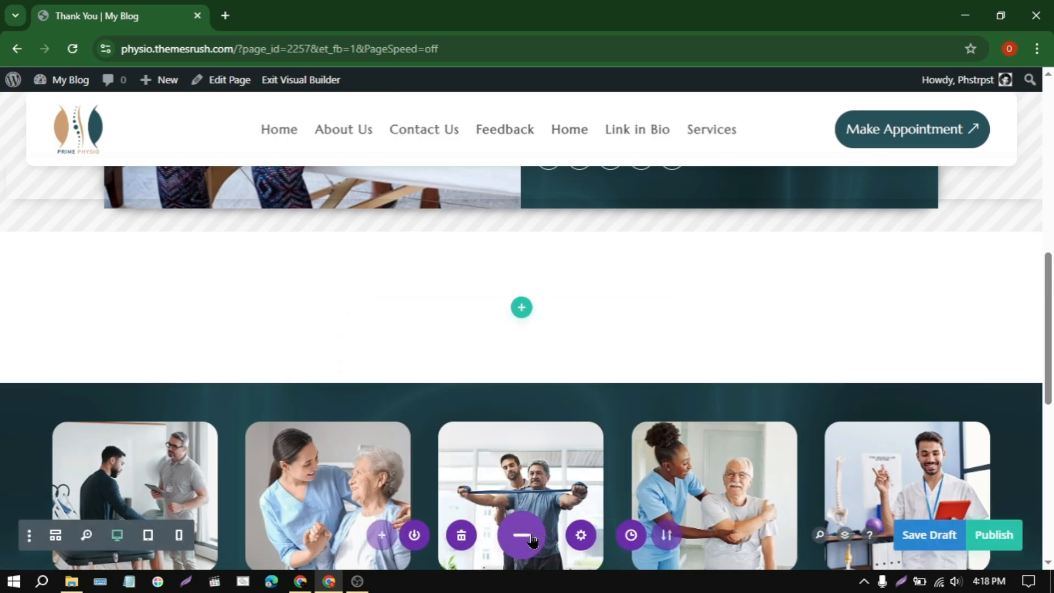
left_click(684, 541)
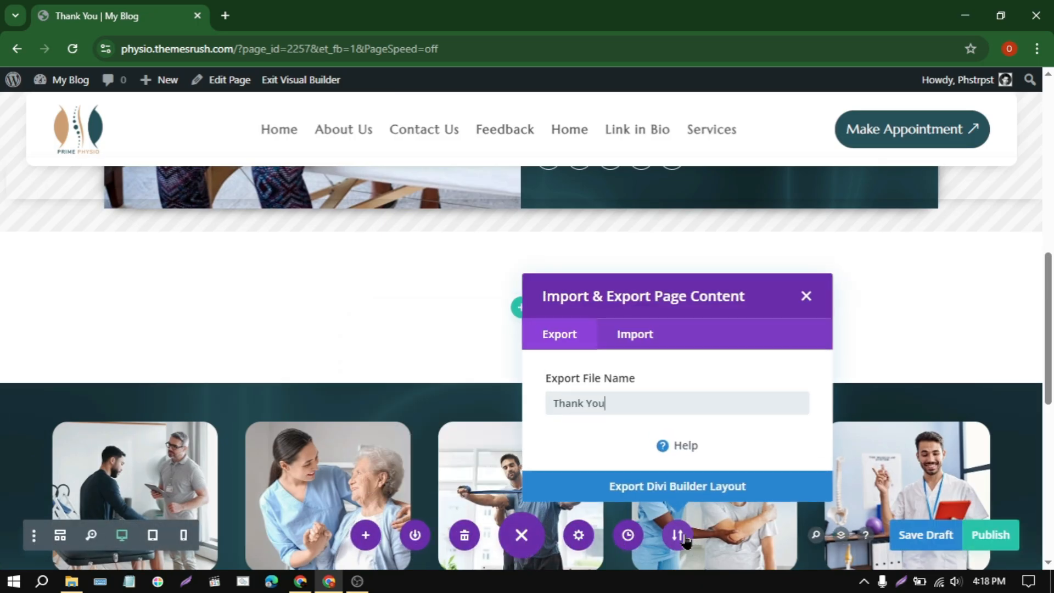
left_click(635, 333)
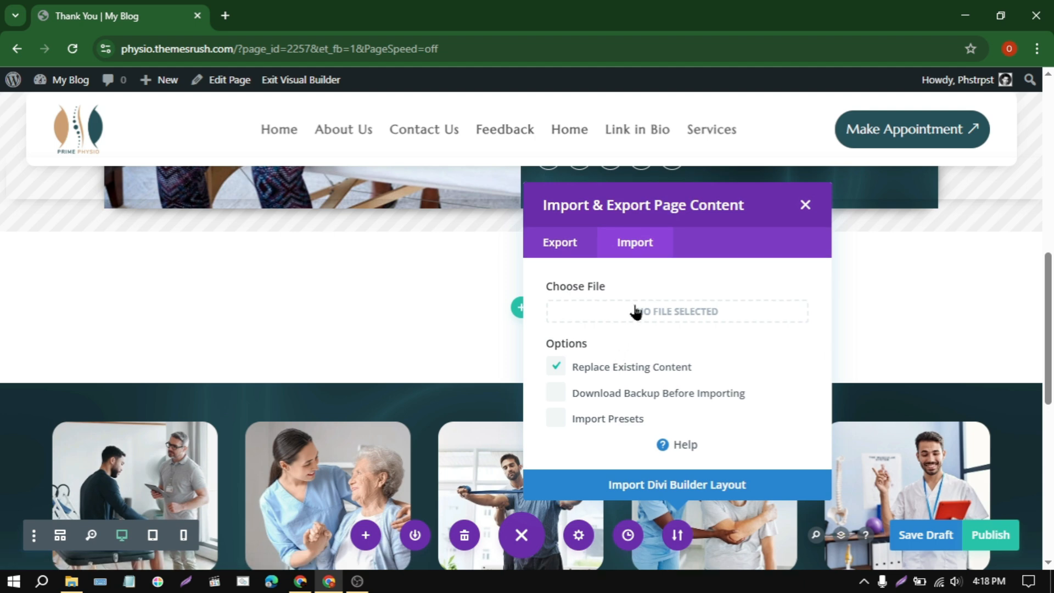
scroll(355, 352, "down", 2)
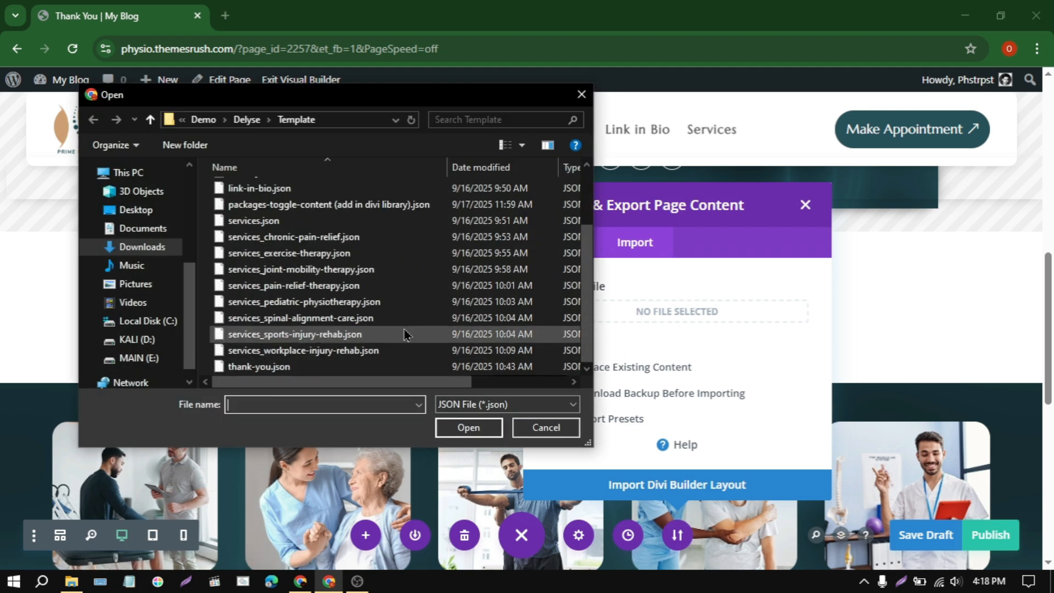
left_click(383, 366)
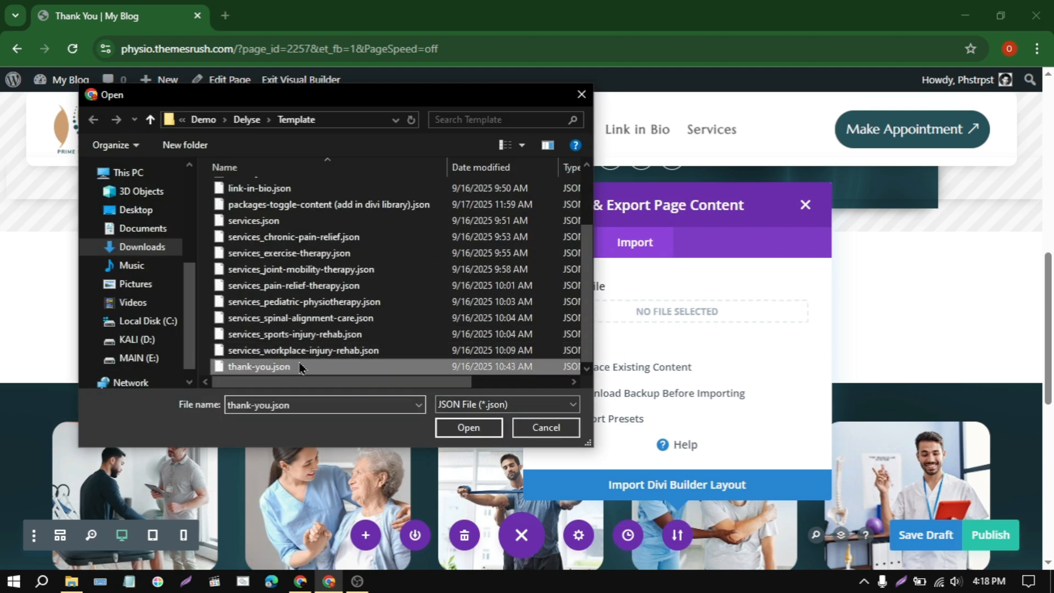
left_click(469, 427)
left_click(690, 484)
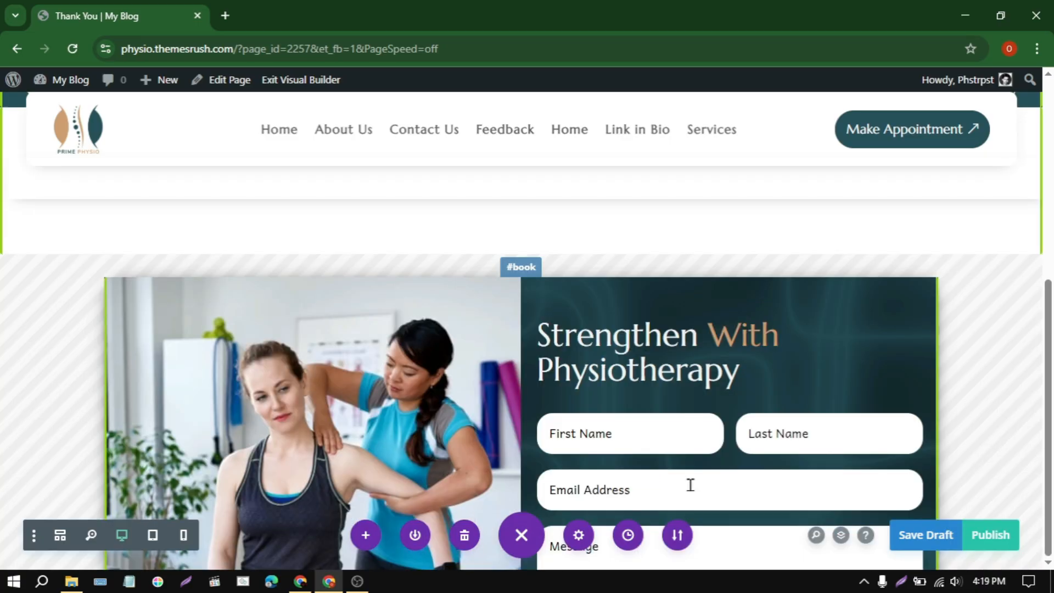
Step: Review the imported Thank You page sections and publish the page
scroll(690, 486, "down", 6)
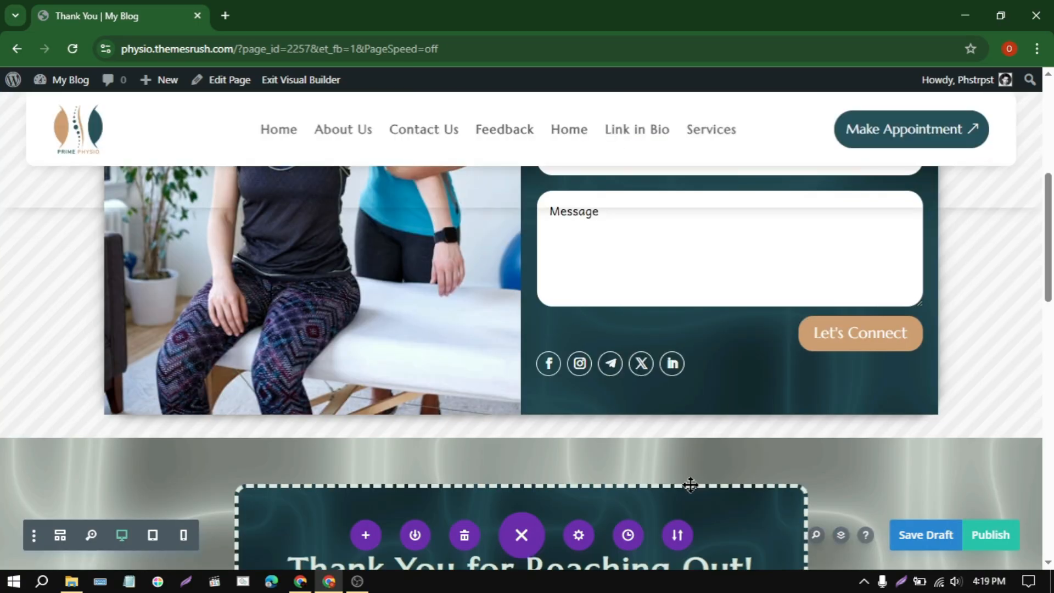
left_click_drag(1050, 267, 1052, 483)
scroll(1040, 430, "up", 12)
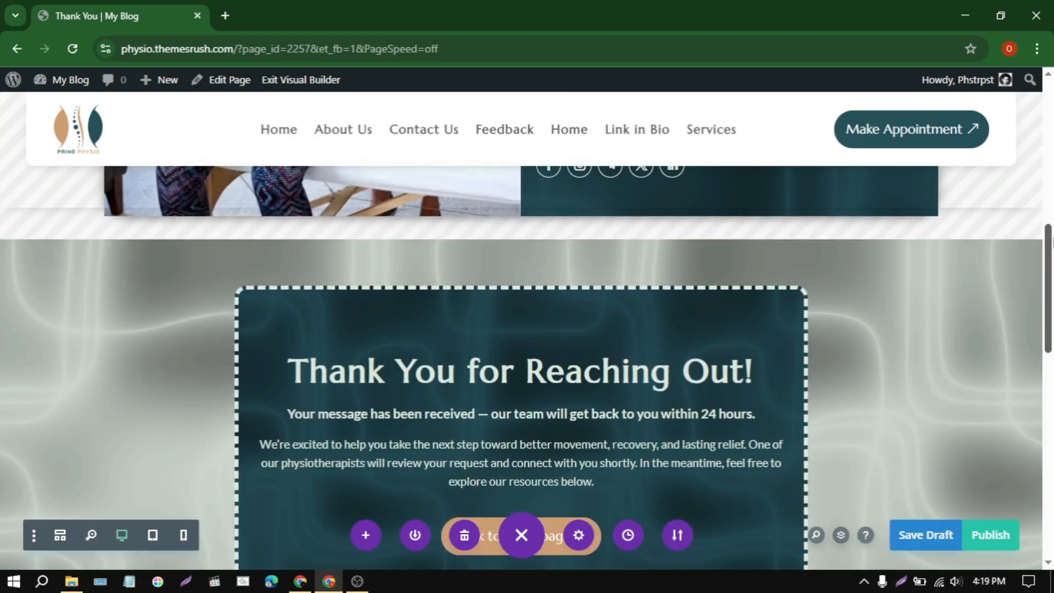
left_click(989, 534)
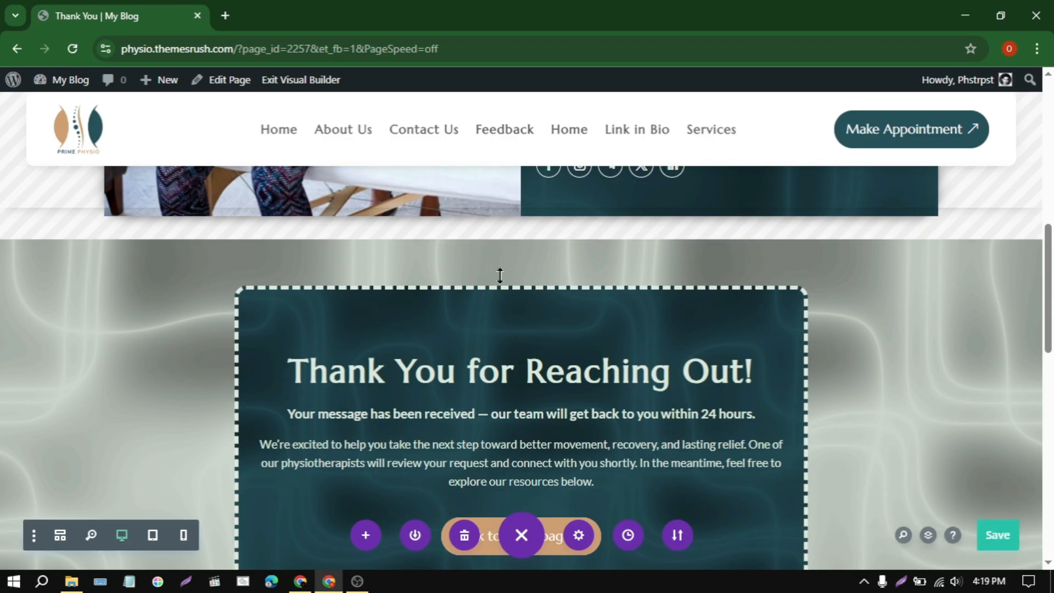
Step: Enter My Physiotherapy Site as the site title in the WordPress general settings
left_click(14, 83)
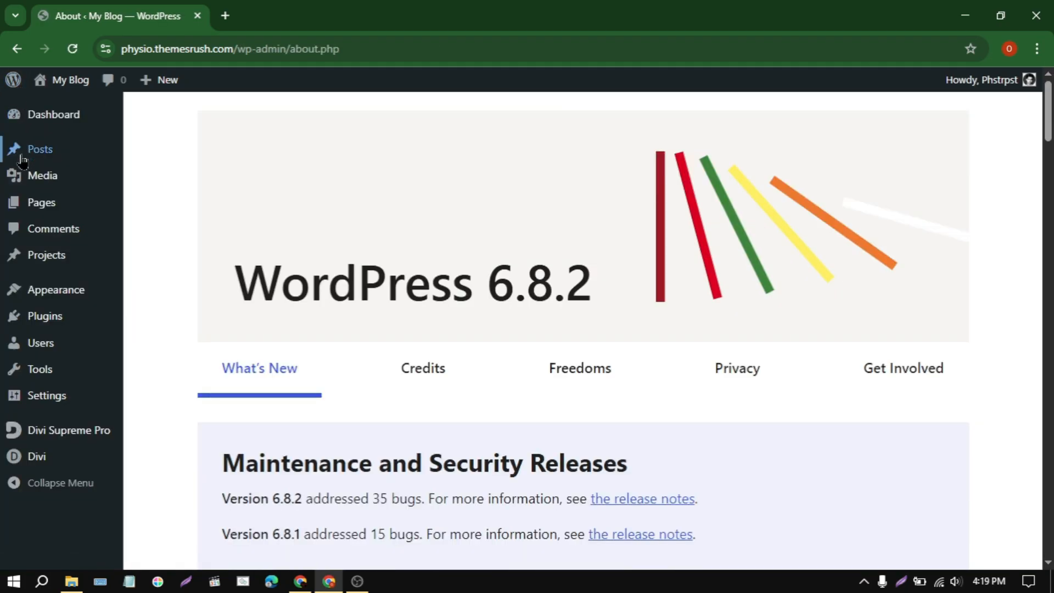
mouse_move(58, 389)
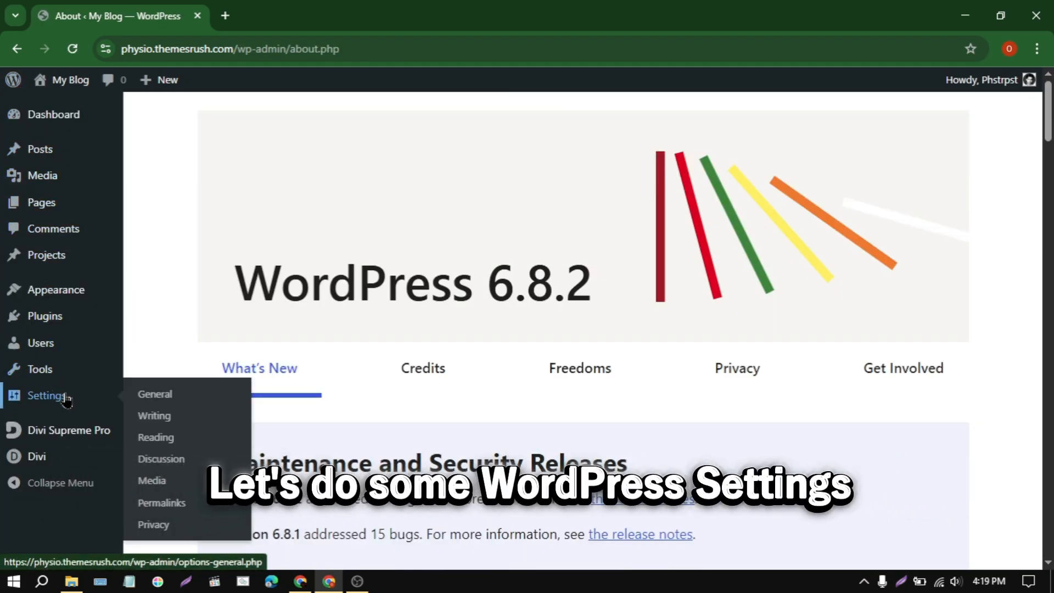
left_click(153, 398)
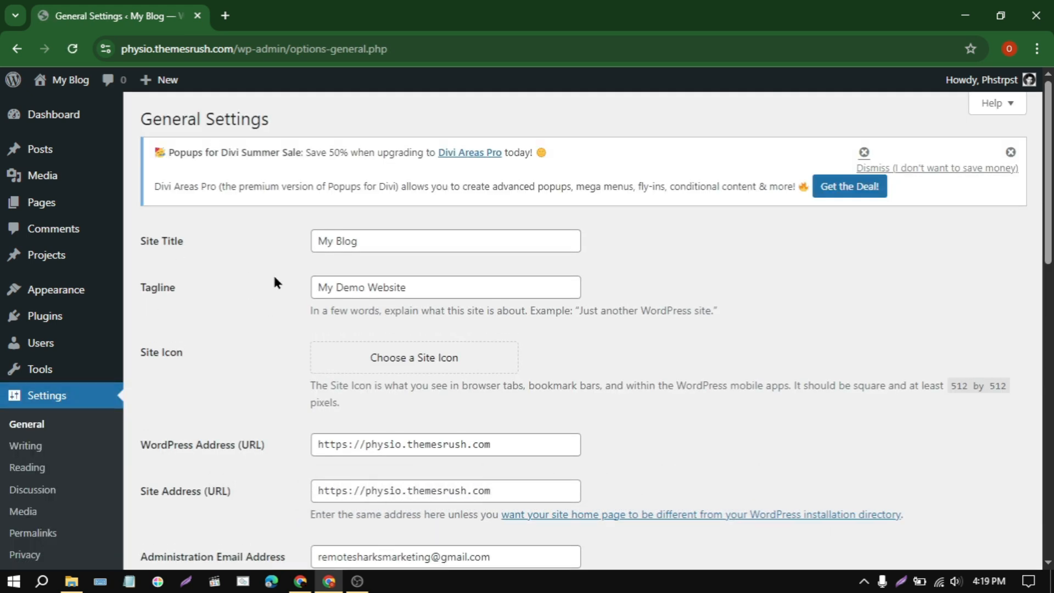
left_click(347, 241)
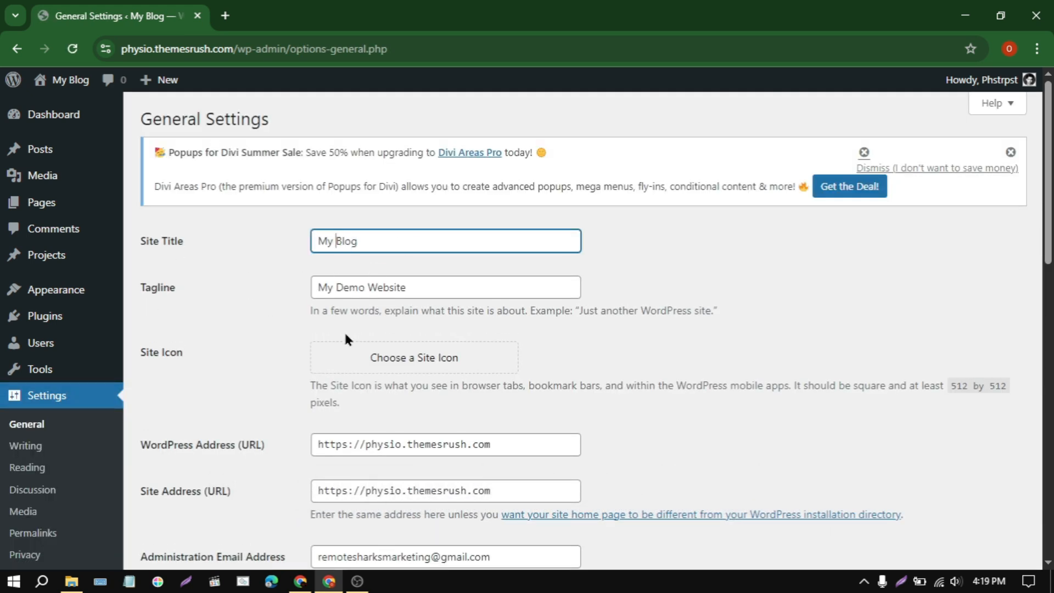
type("Physiot")
type("herapy")
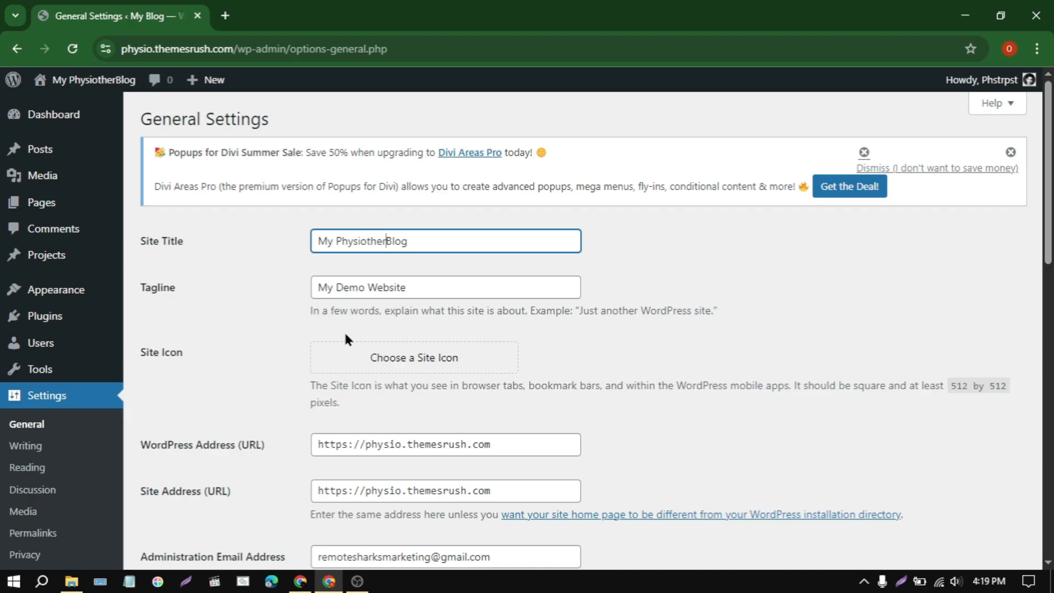
left_click(410, 288)
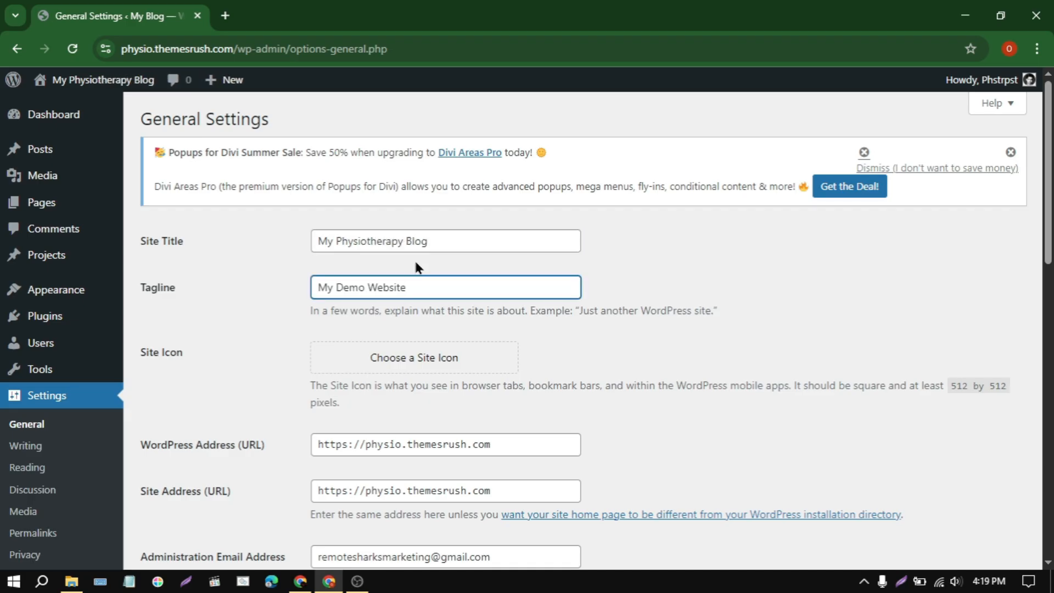
double_click(409, 242)
type("Site")
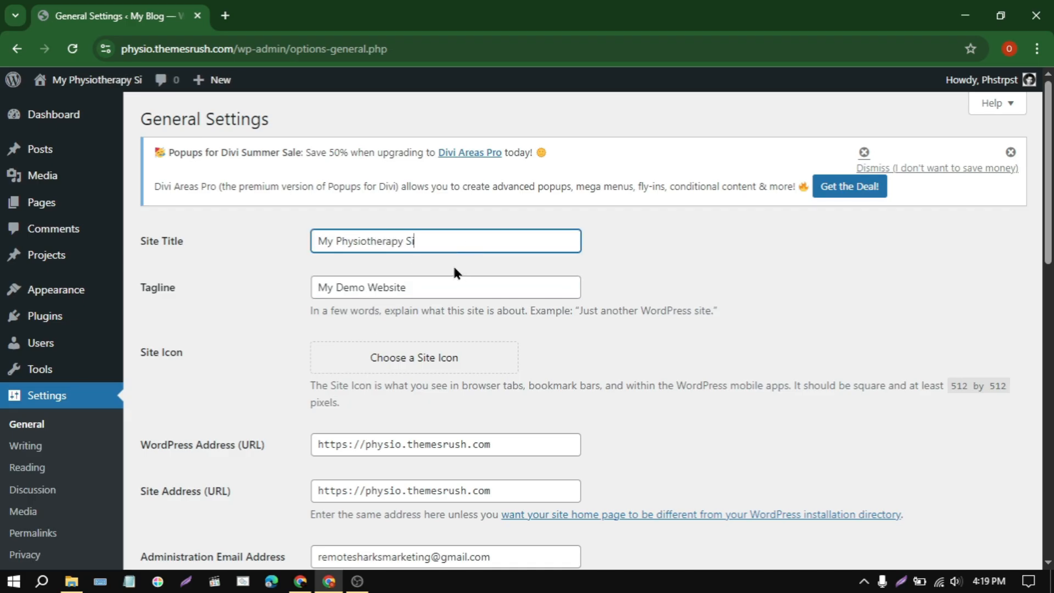
Step: Enter Welcome as the tagline and look through the remaining general settings
left_click(444, 297)
key("ctrl+a")
type("We")
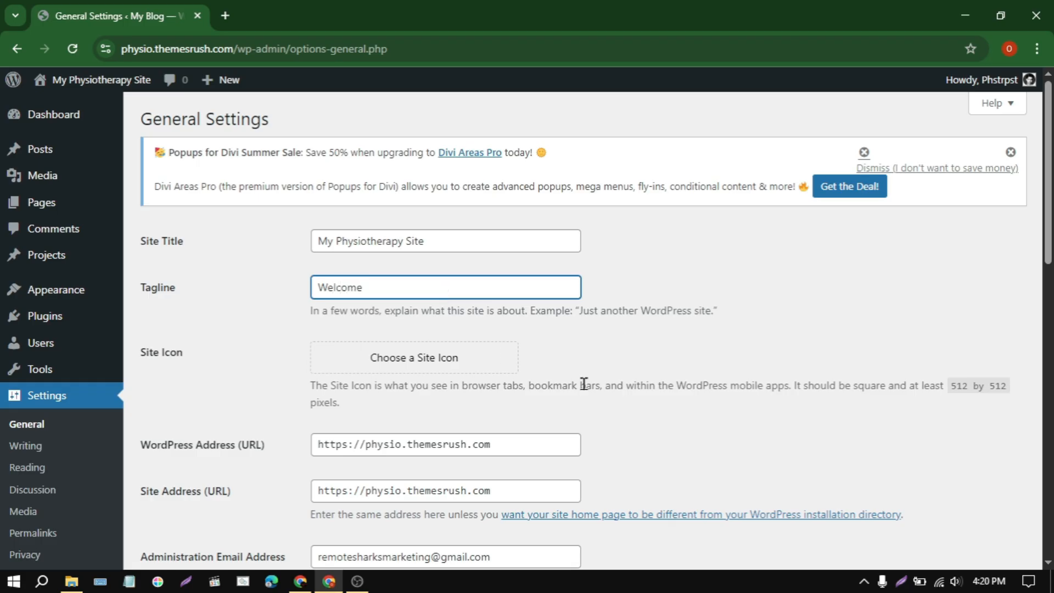
scroll(581, 423, "down", 8)
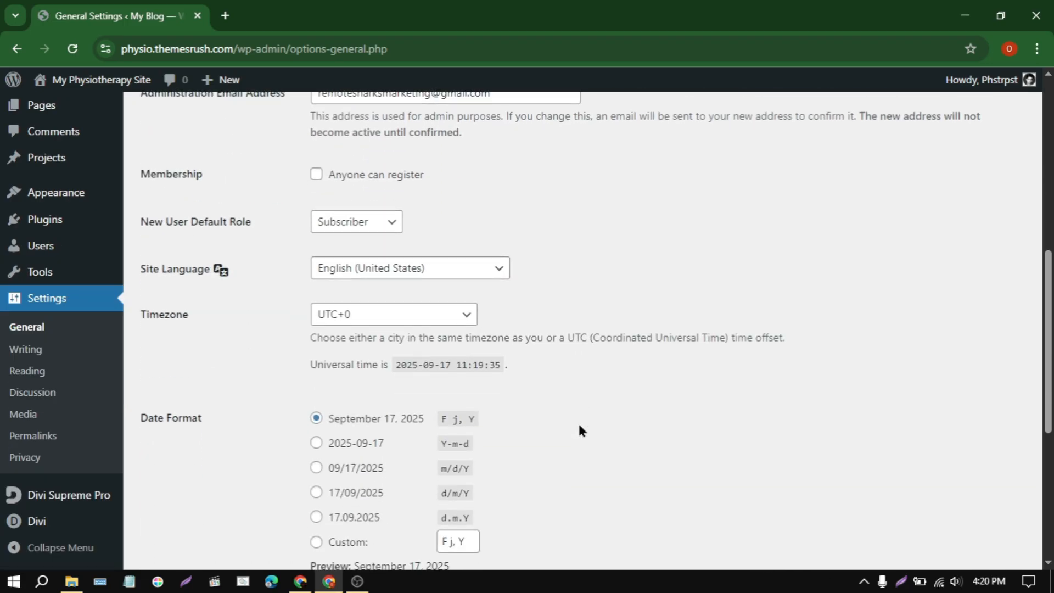
scroll(579, 426, "down", 6)
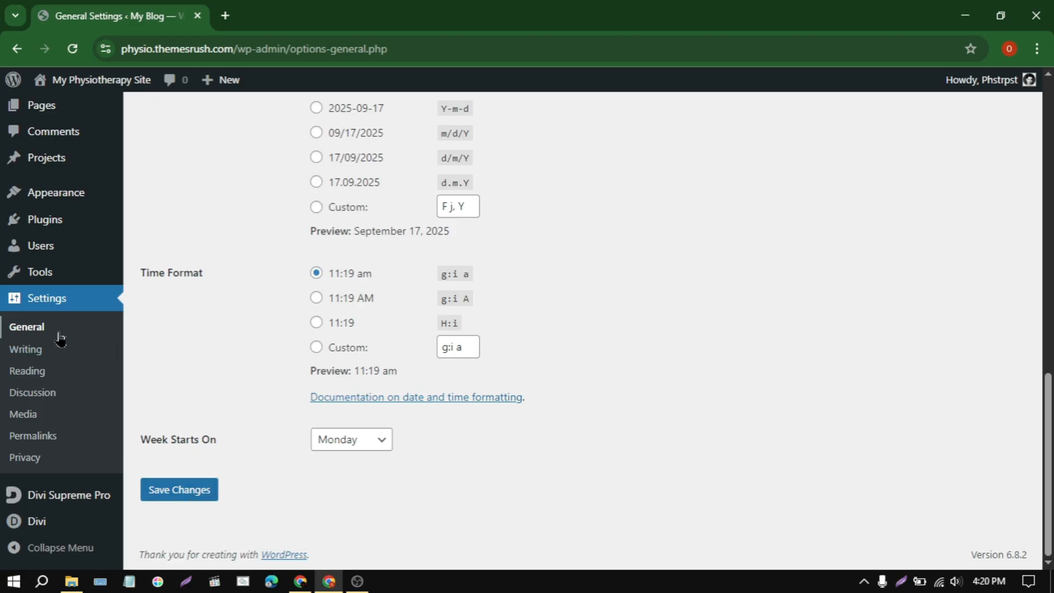
Step: In the reading settings, make the homepage a static page, choose Home for it, and save the changes
left_click(25, 349)
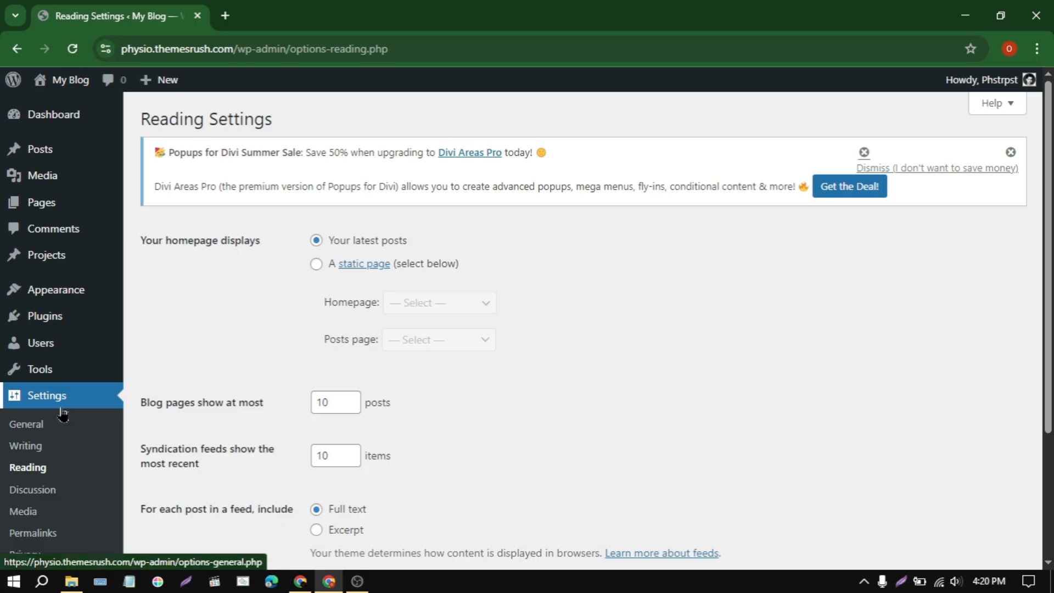
left_click(319, 264)
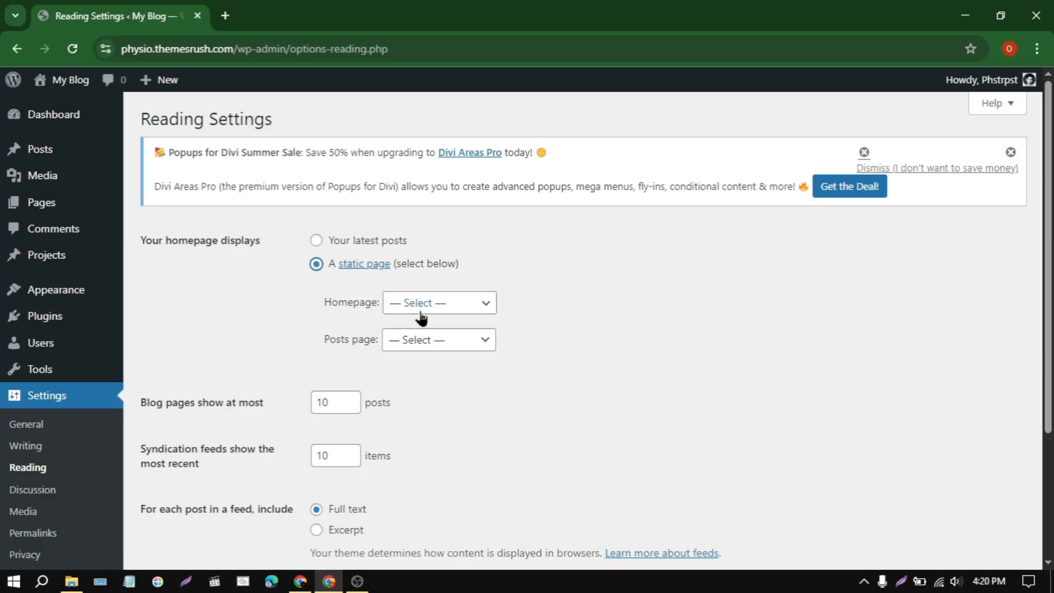
left_click(445, 309)
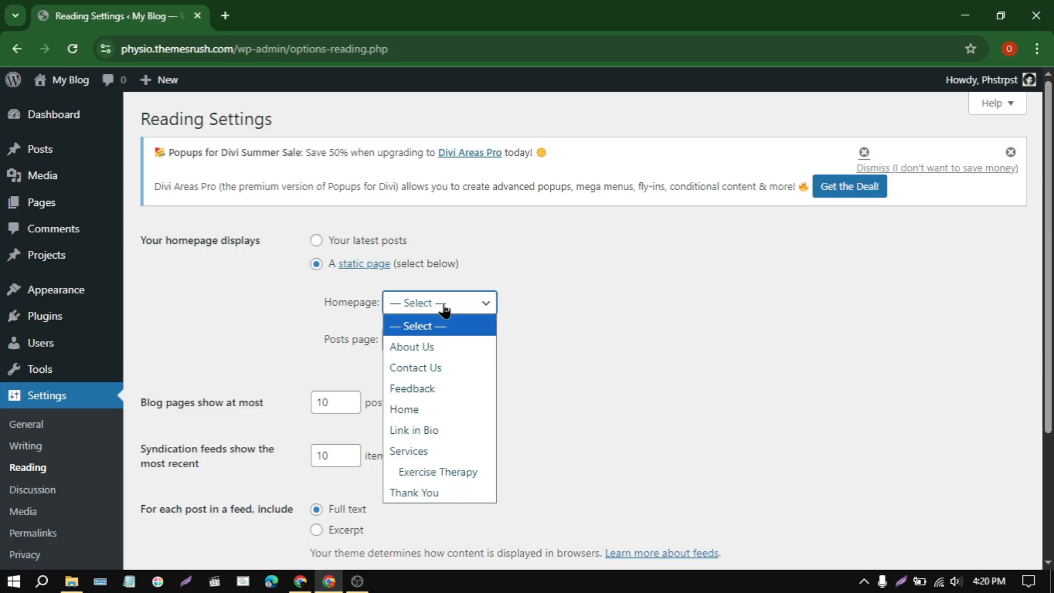
left_click(441, 415)
scroll(442, 418, "down", 3)
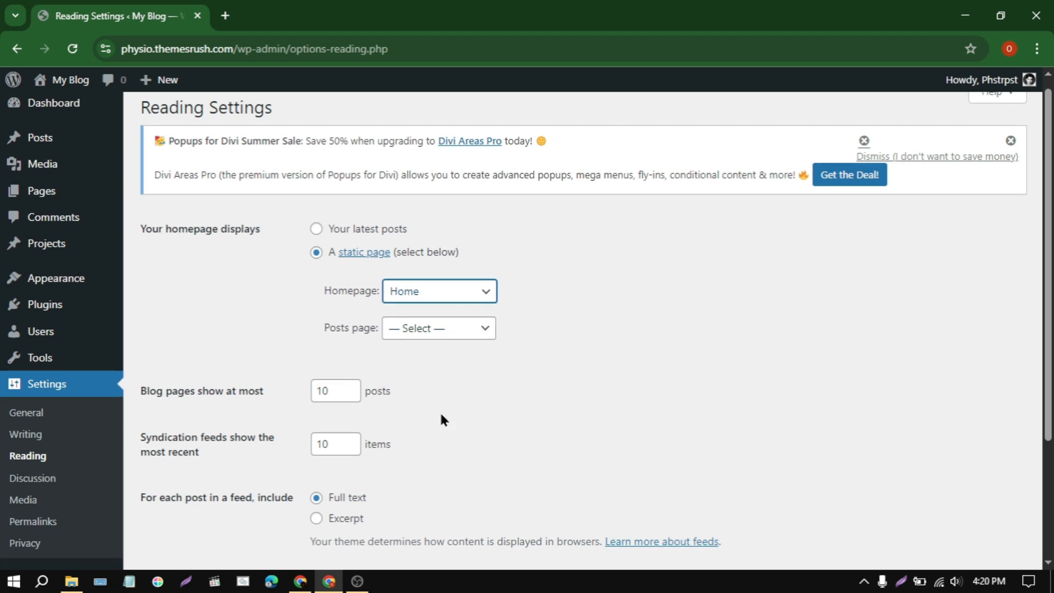
left_click(173, 491)
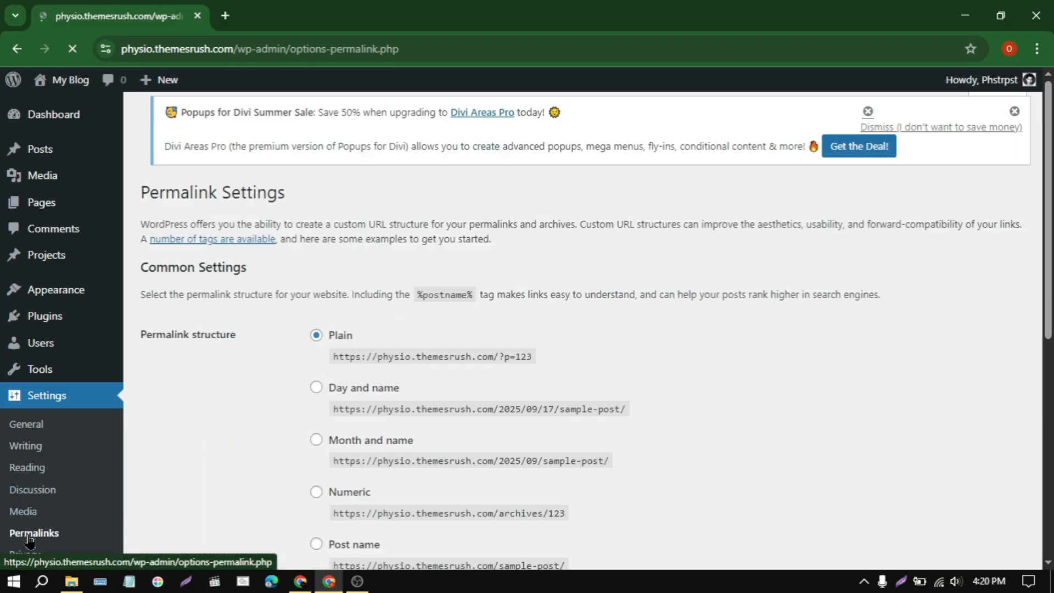
Step: Set the permalink structure to Post name and save the changes
scroll(183, 471, "down", 3)
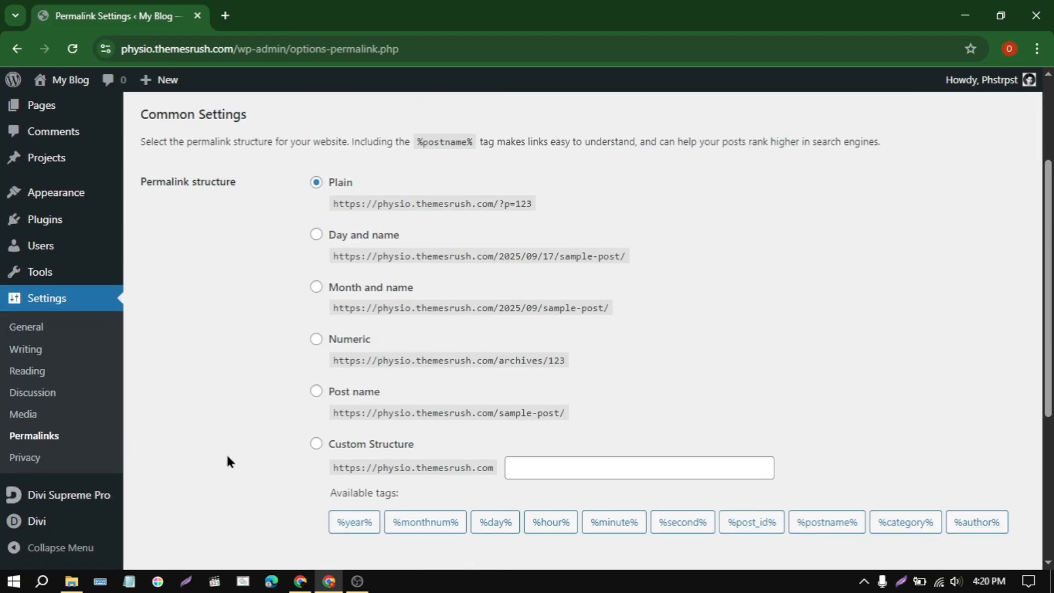
left_click(315, 391)
scroll(582, 440, "down", 5)
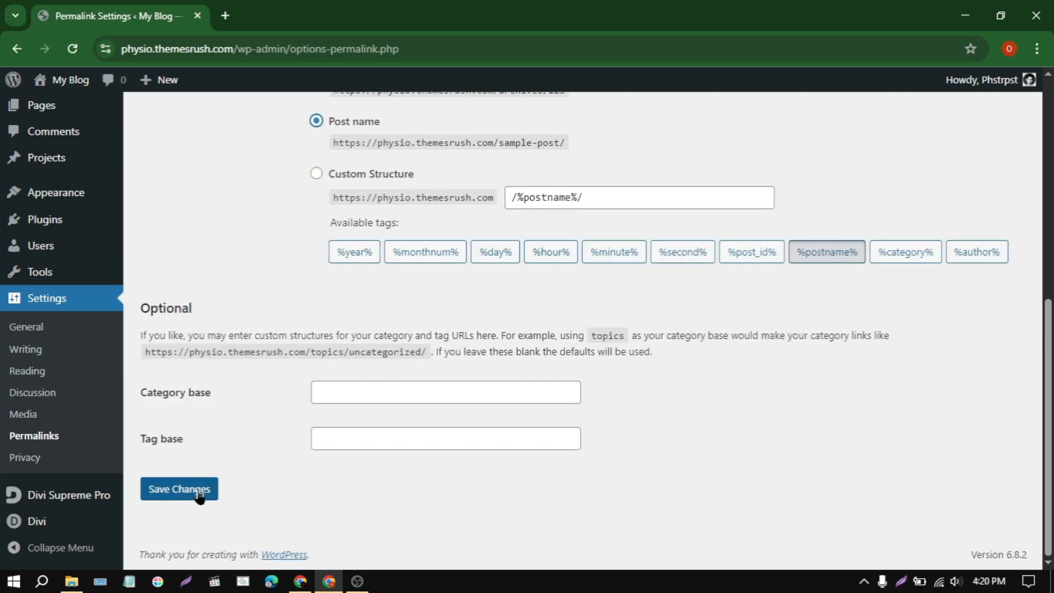
left_click(198, 495)
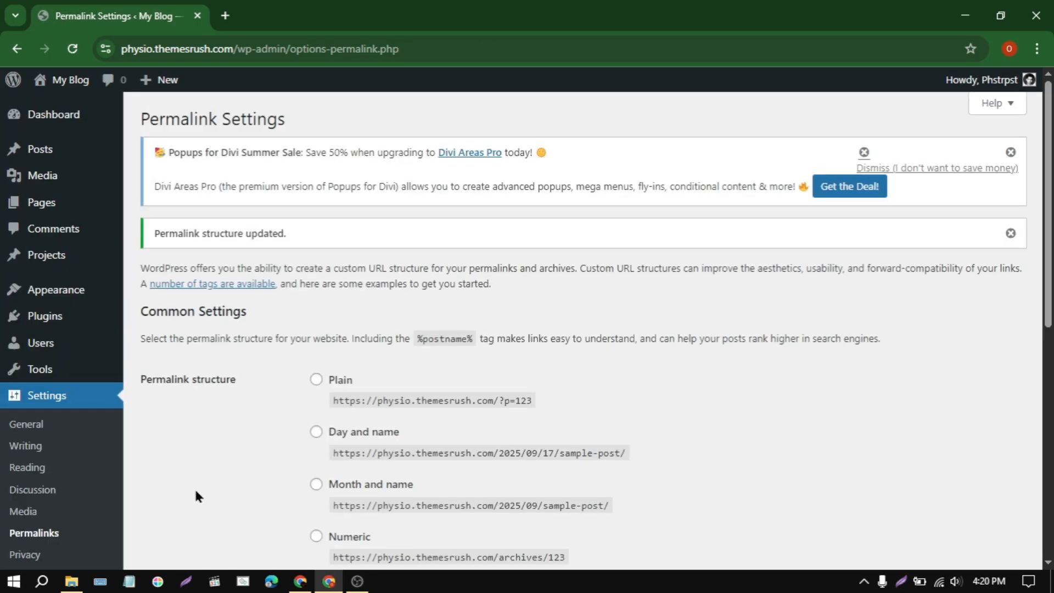
scroll(209, 452, "down", 7)
scroll(209, 452, "down", 2)
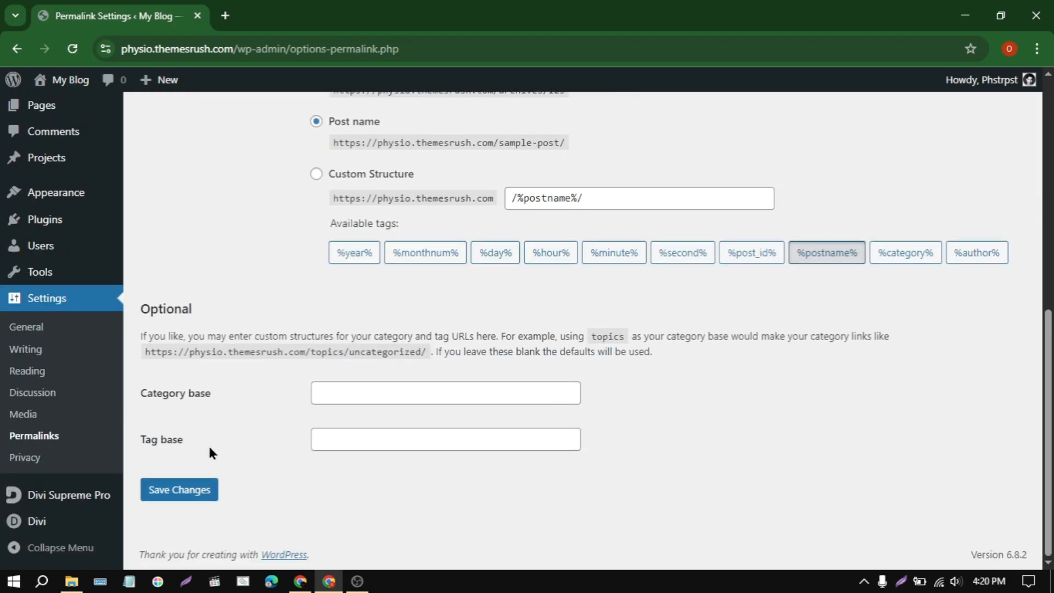
Step: Add the Home, About Us, Contact Us, Services and Exercise Therapy pages to the Primary Menu
mouse_move(56, 193)
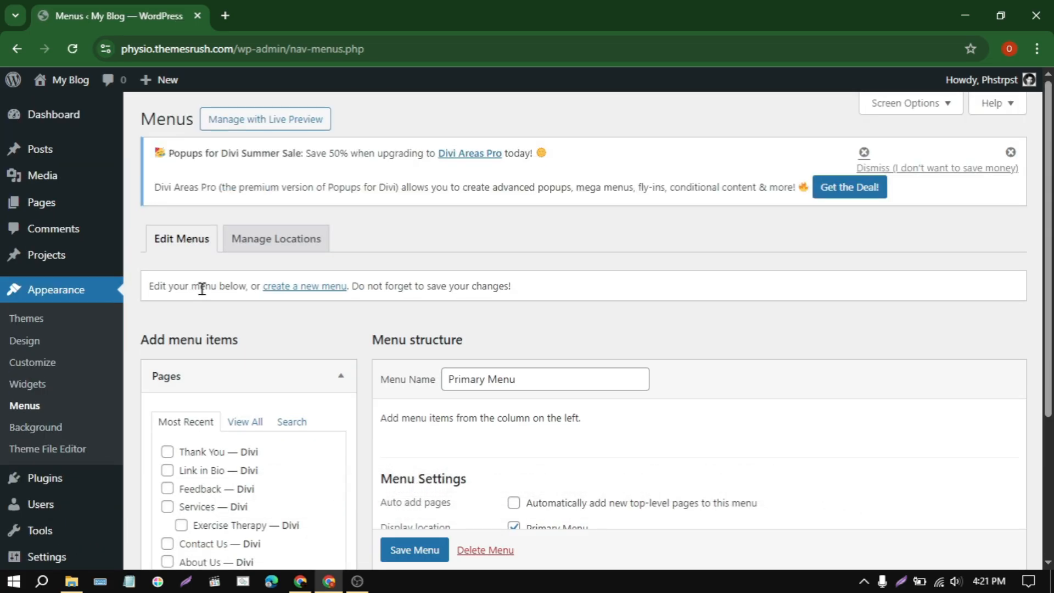
scroll(201, 288, "down", 4)
left_click(245, 220)
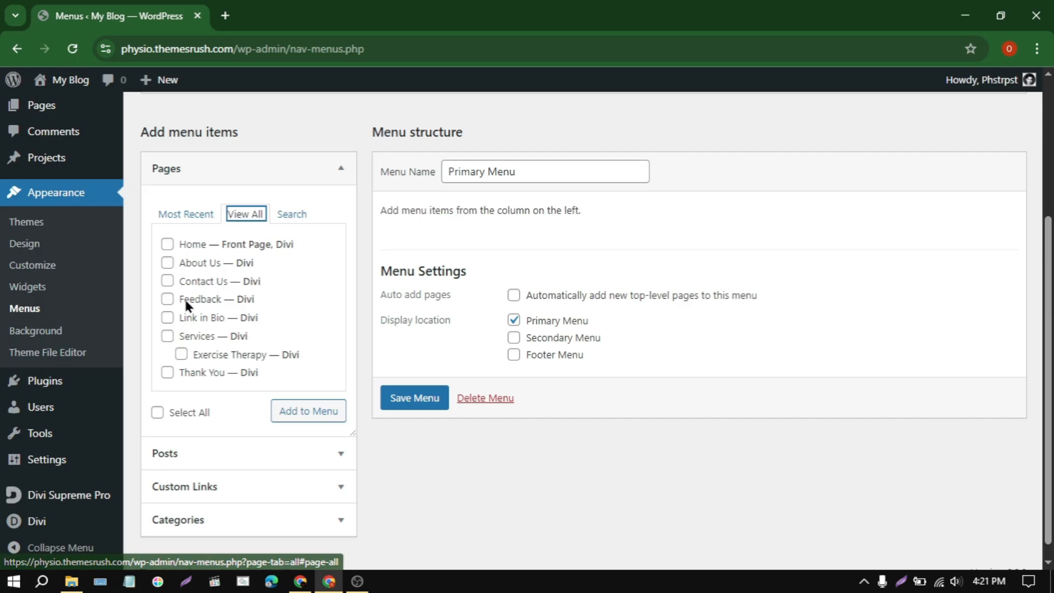
left_click(157, 412)
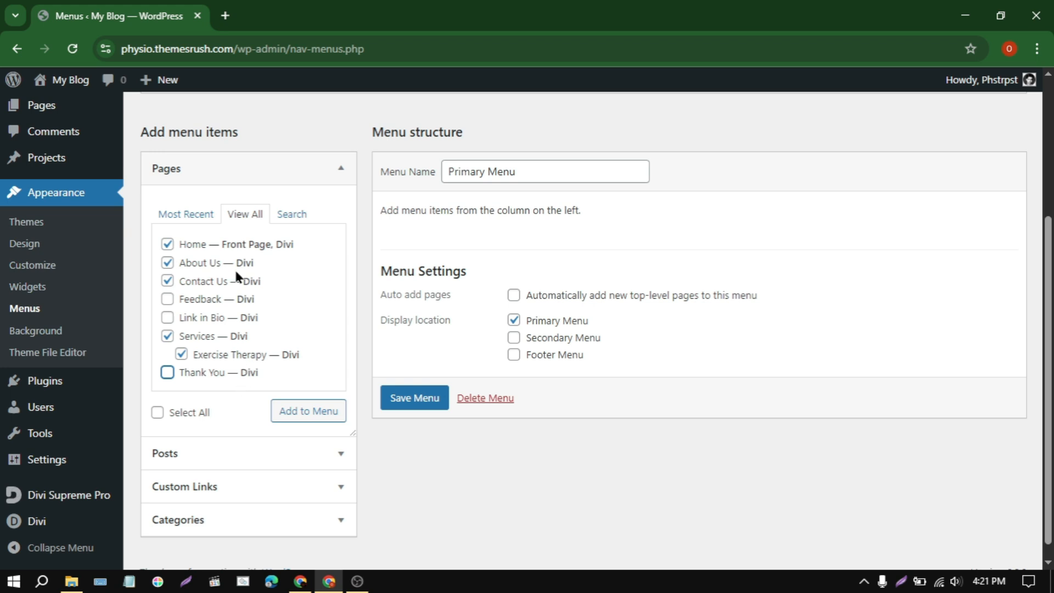
left_click(308, 413)
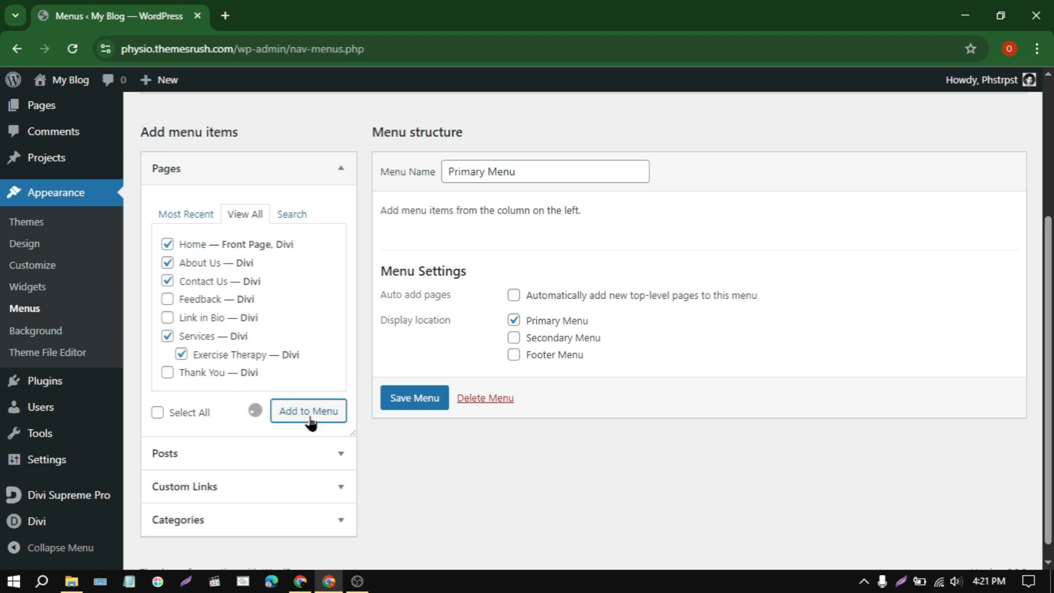
Step: Move Services with its Exercise Therapy sub item above Contact Us and save the Primary Menu
left_click_drag(462, 448, 513, 363)
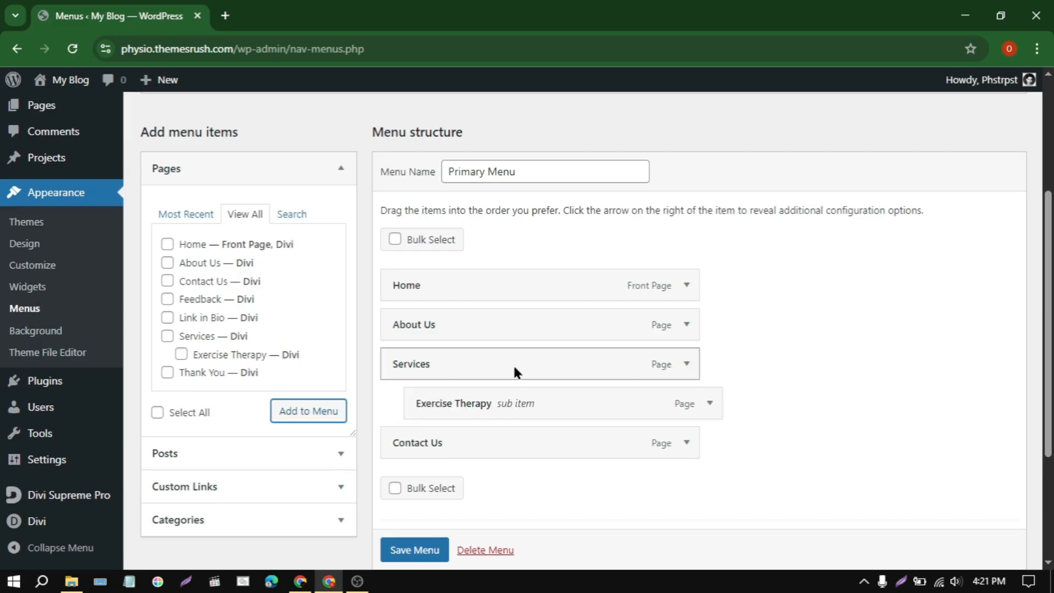
scroll(467, 275, "down", 3)
scroll(472, 379, "down", 1)
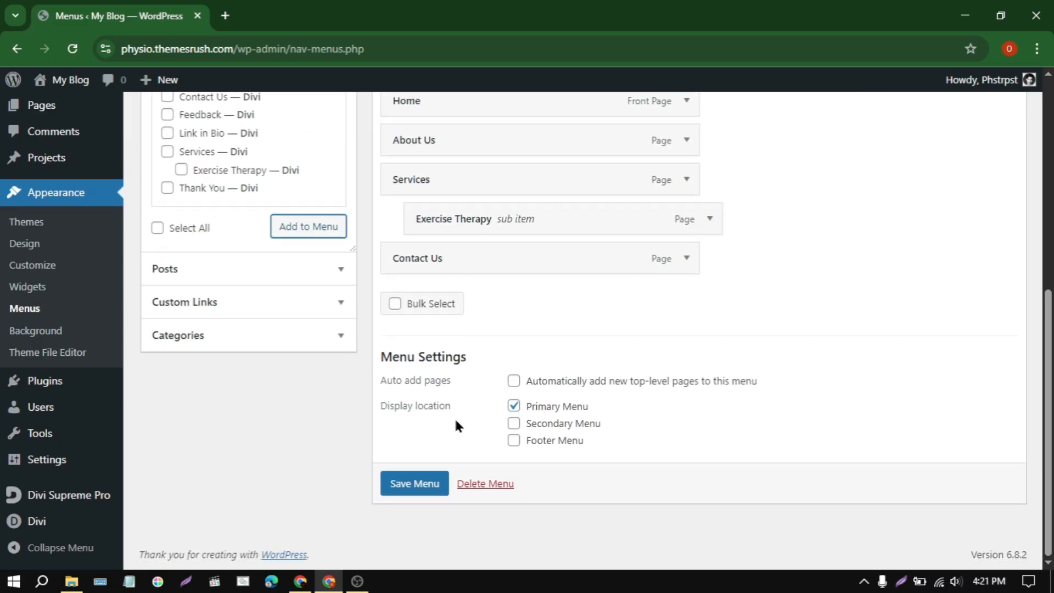
left_click(441, 488)
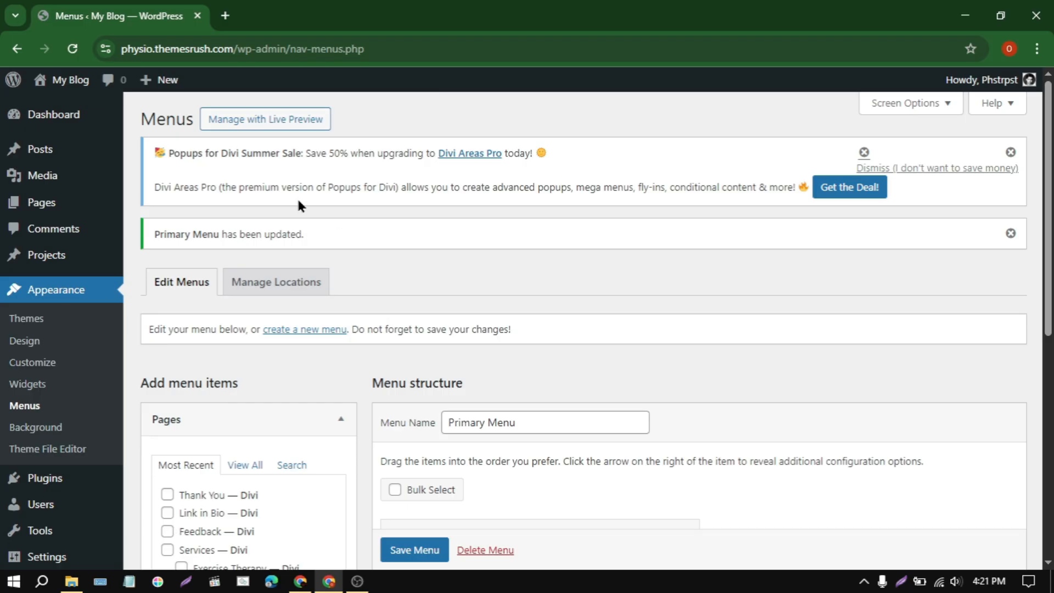
Step: View the live homepage and check the header navigation with its Services submenu
mouse_move(58, 85)
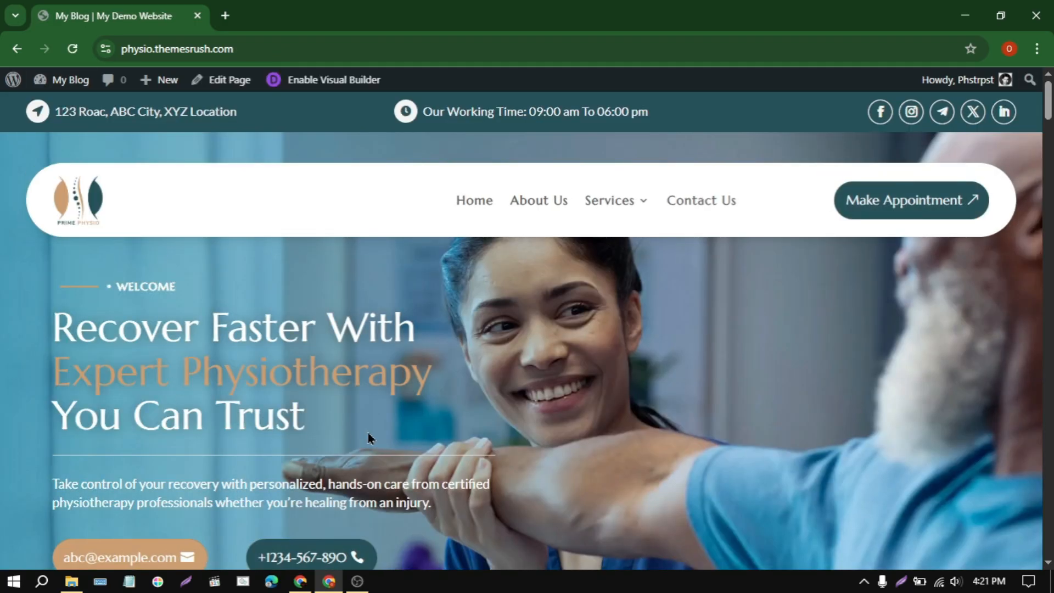
scroll(370, 438, "down", 10)
scroll(372, 438, "up", 10)
mouse_move(619, 217)
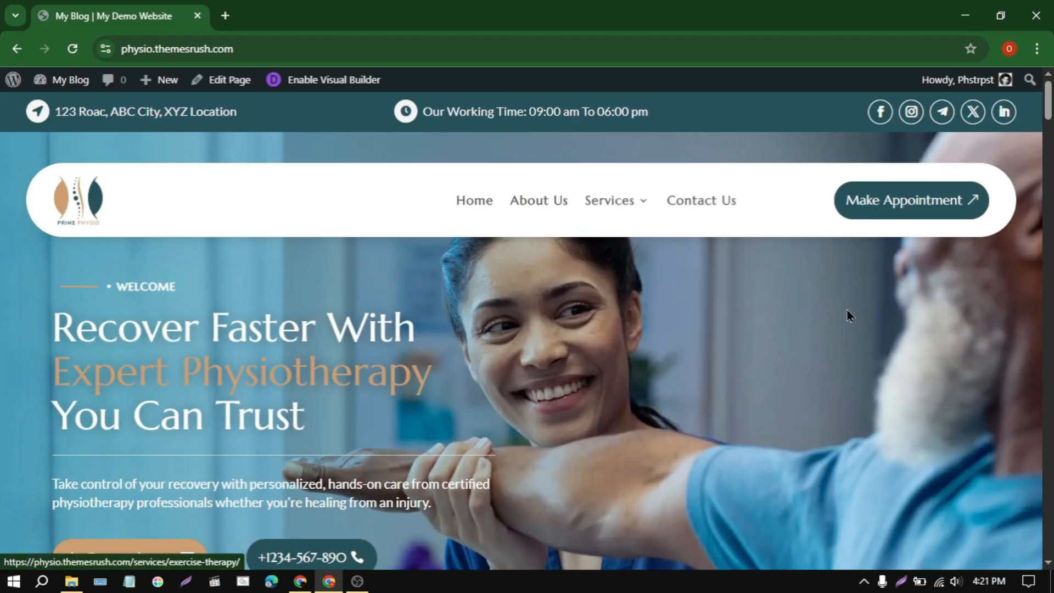
mouse_move(1051, 116)
left_mouse_down()
mouse_move(1052, 530)
mouse_move(1050, 176)
mouse_move(1037, 162)
mouse_move(1049, 101)
left_mouse_up()
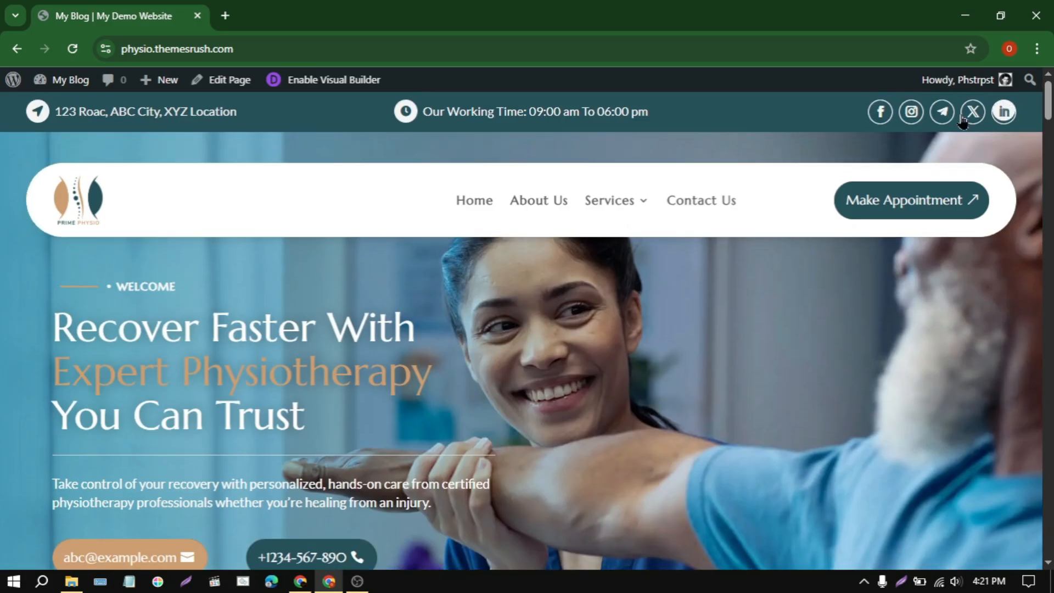
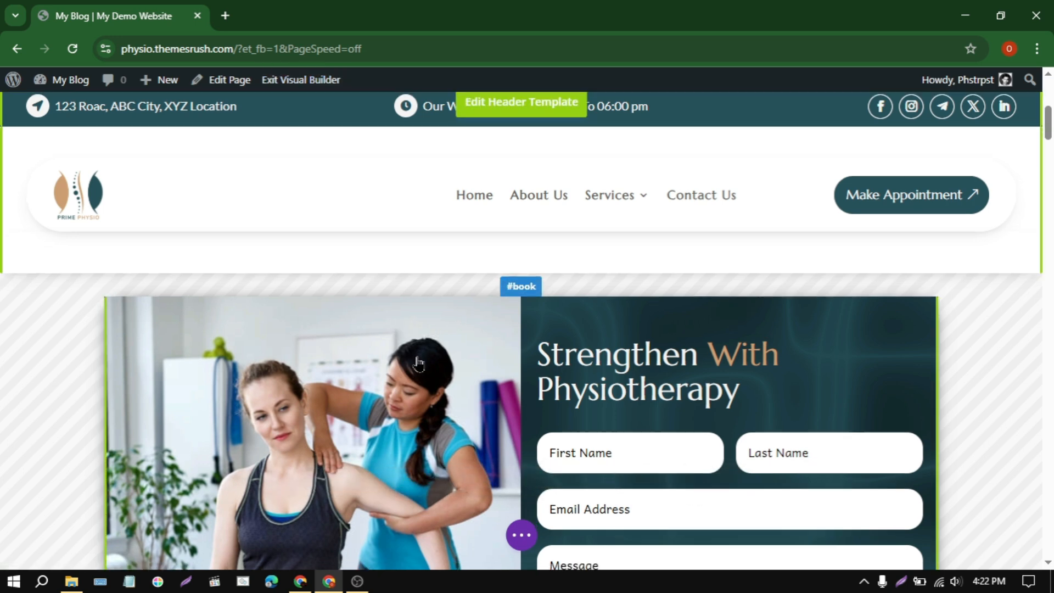
Step: Remove "to" from the Before Text of the "Commitment to Expert Care" heading in the How It Work section
scroll(417, 357, "down", 8)
scroll(417, 357, "down", 8)
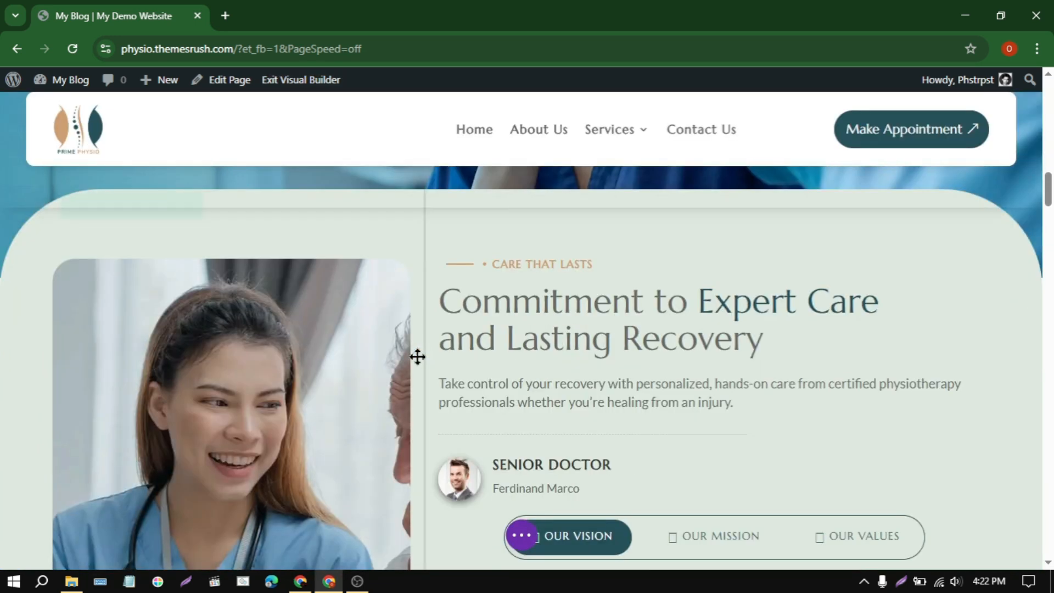
scroll(417, 357, "down", 10)
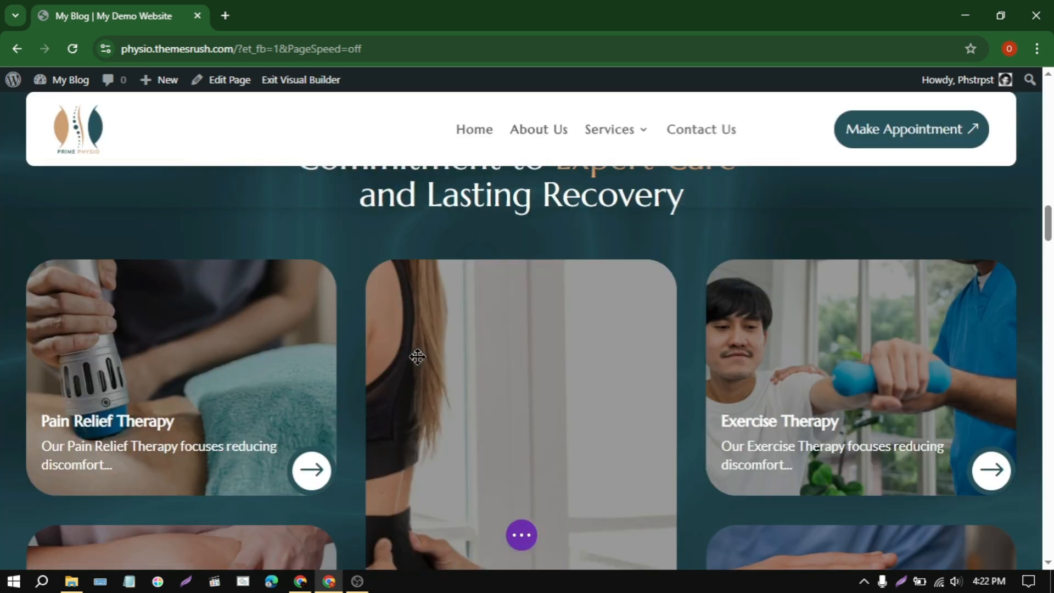
scroll(418, 357, "down", 10)
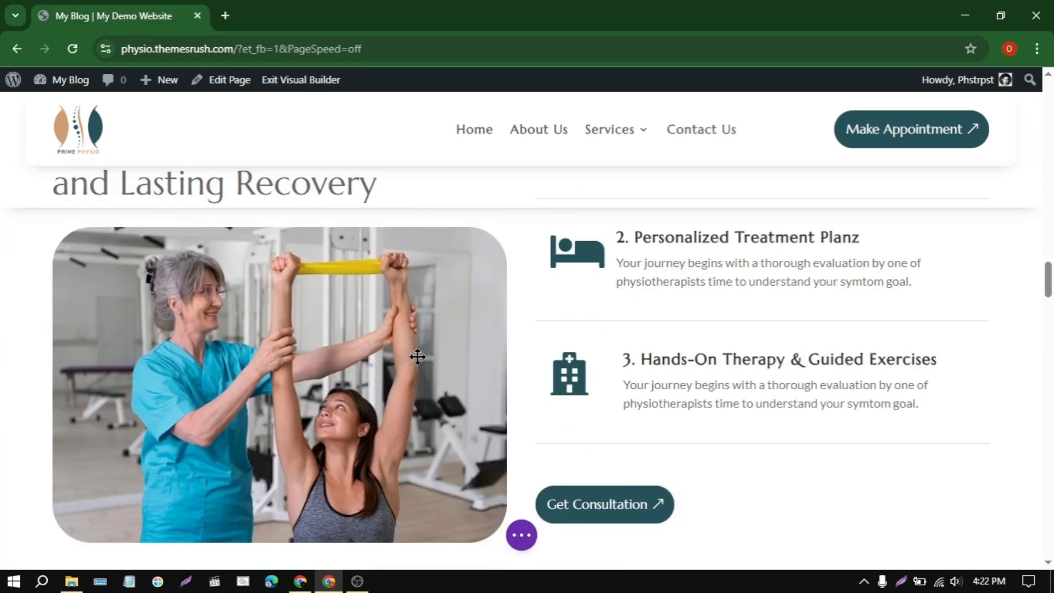
scroll(393, 333, "up", 4)
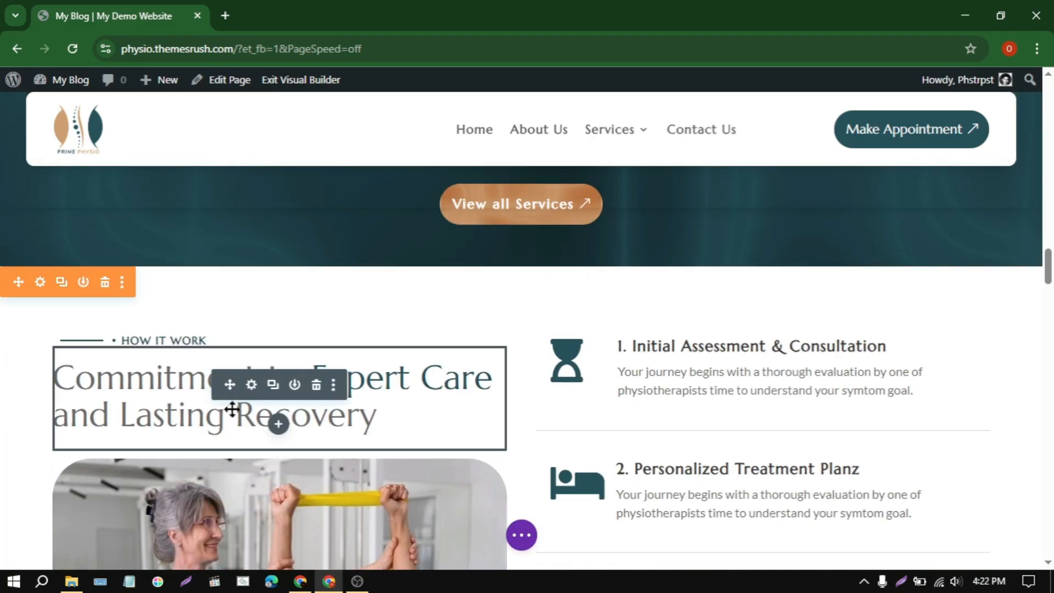
left_click(371, 375)
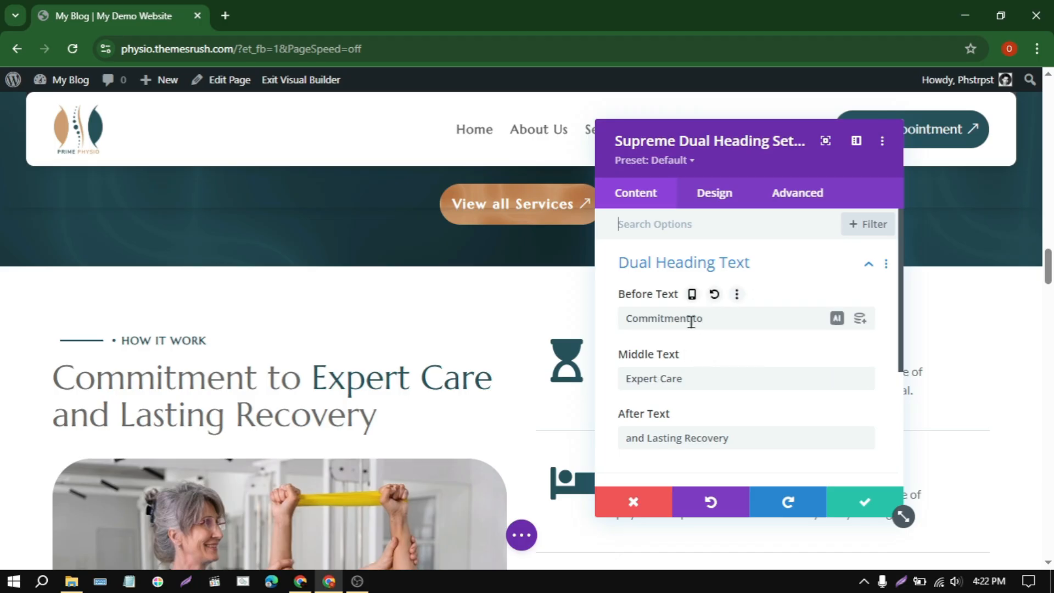
key("BackSpace")
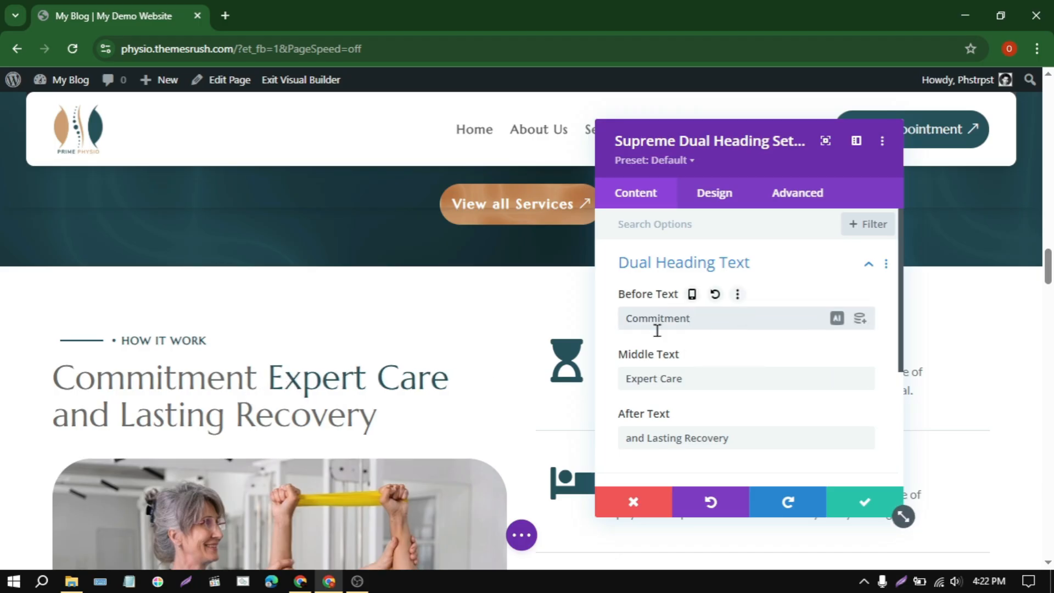
Step: Set the Main Text color of the How It Work section's dual heading to red (#e02b20)
left_click(719, 206)
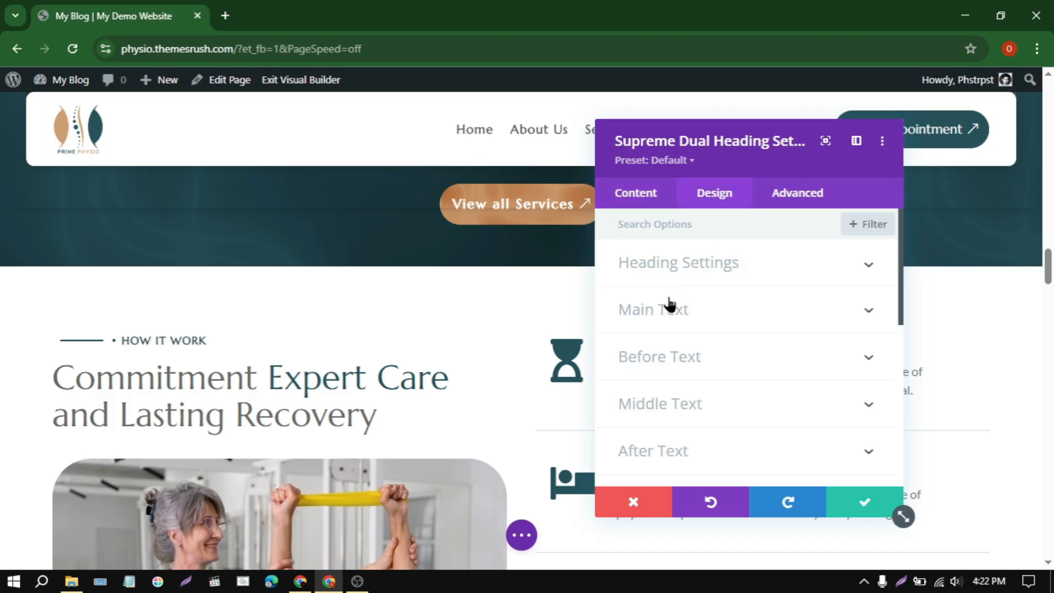
left_click(665, 313)
scroll(714, 356, "down", 3)
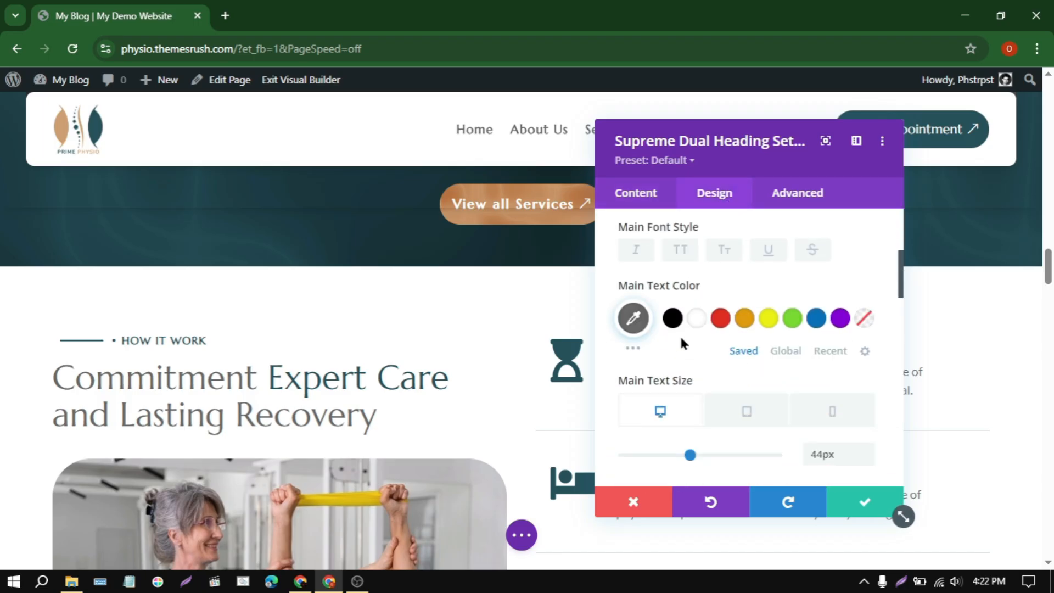
left_click(720, 320)
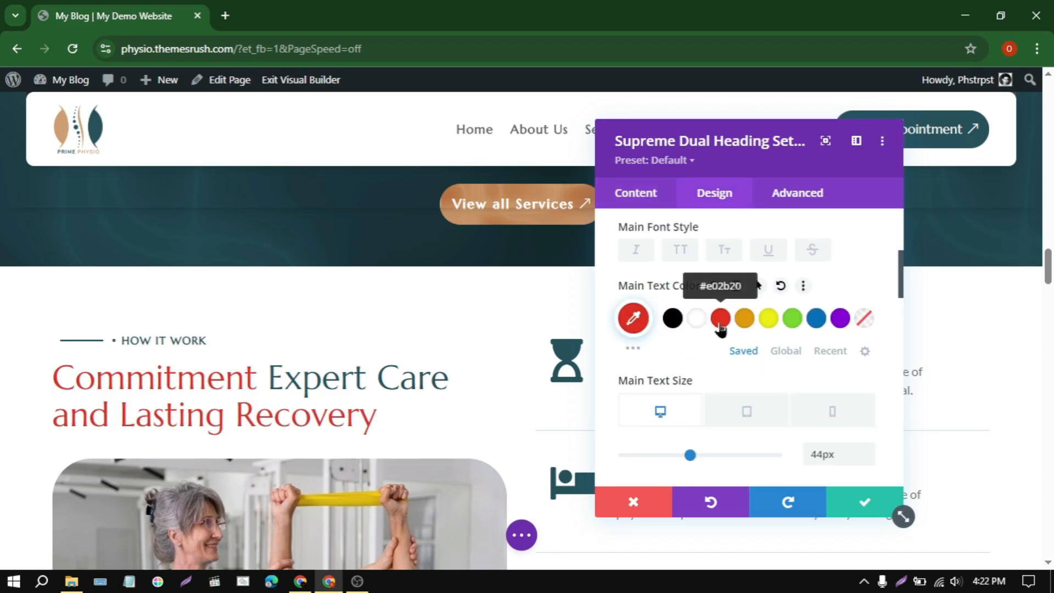
Step: Give the heading's Middle Text, "Expert Care", a yellow background color
scroll(751, 343, "up", 4)
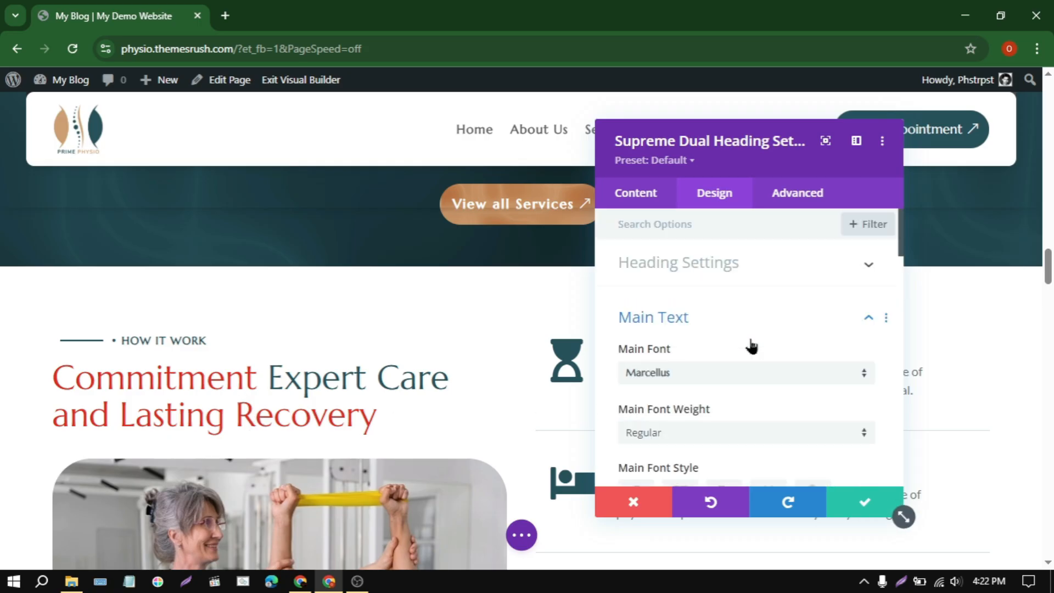
left_click(662, 324)
scroll(681, 324, "down", 2)
left_click(680, 330)
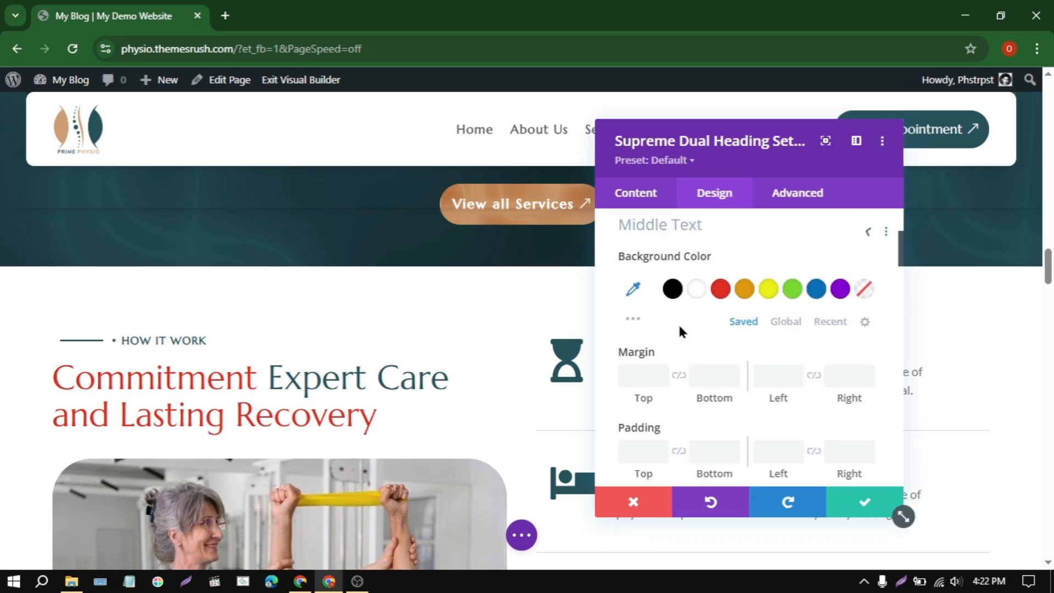
left_click(769, 297)
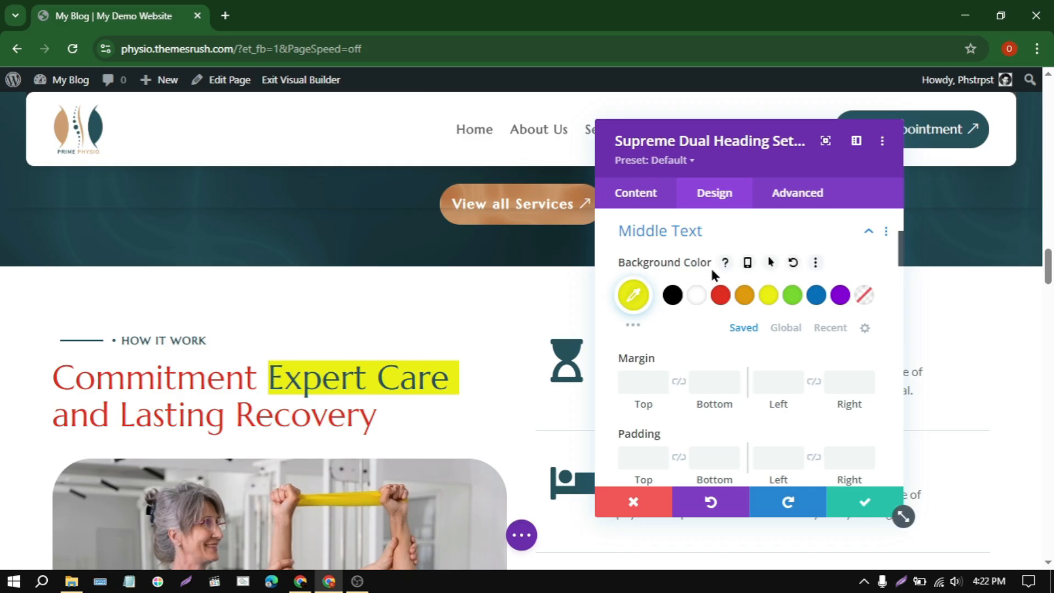
Step: Try purple (#8300e9) as the Middle Text color and discard all changes to the heading
scroll(756, 358, "down", 1)
scroll(754, 357, "down", 6)
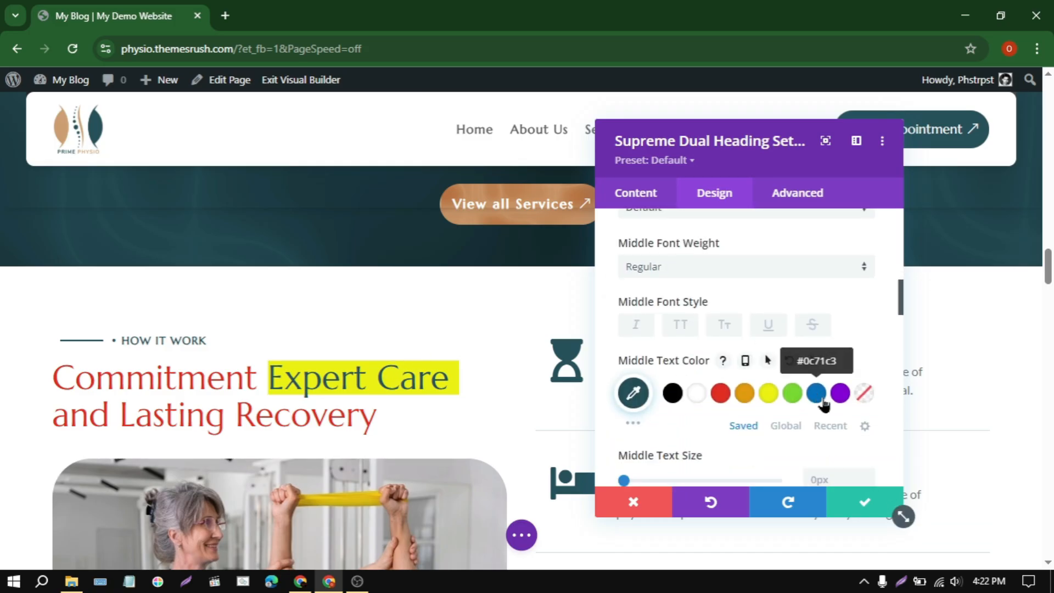
left_click(840, 394)
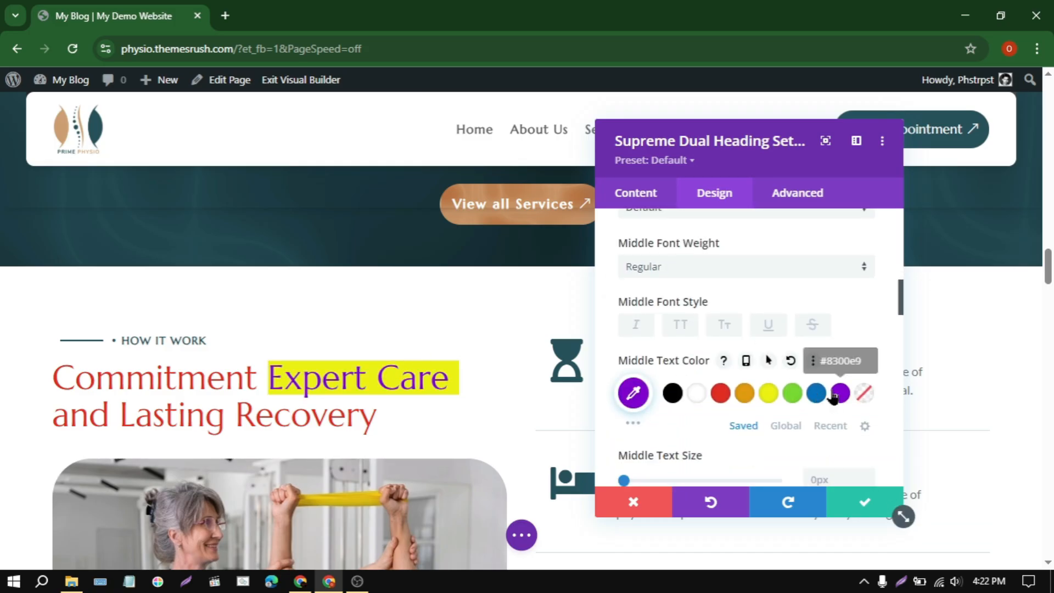
scroll(718, 344, "up", 4)
scroll(718, 344, "up", 3)
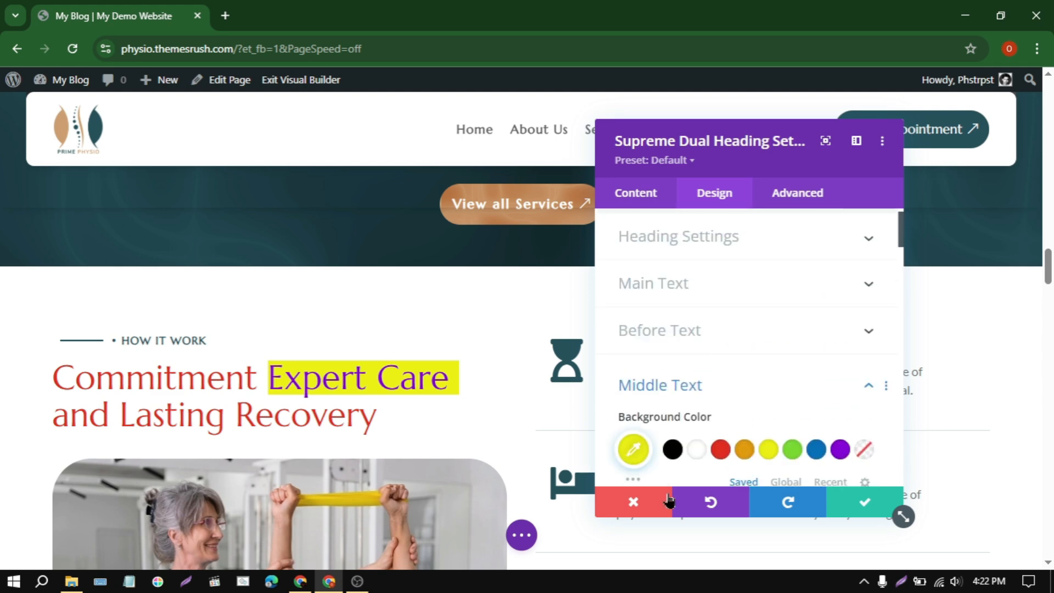
left_click(633, 500)
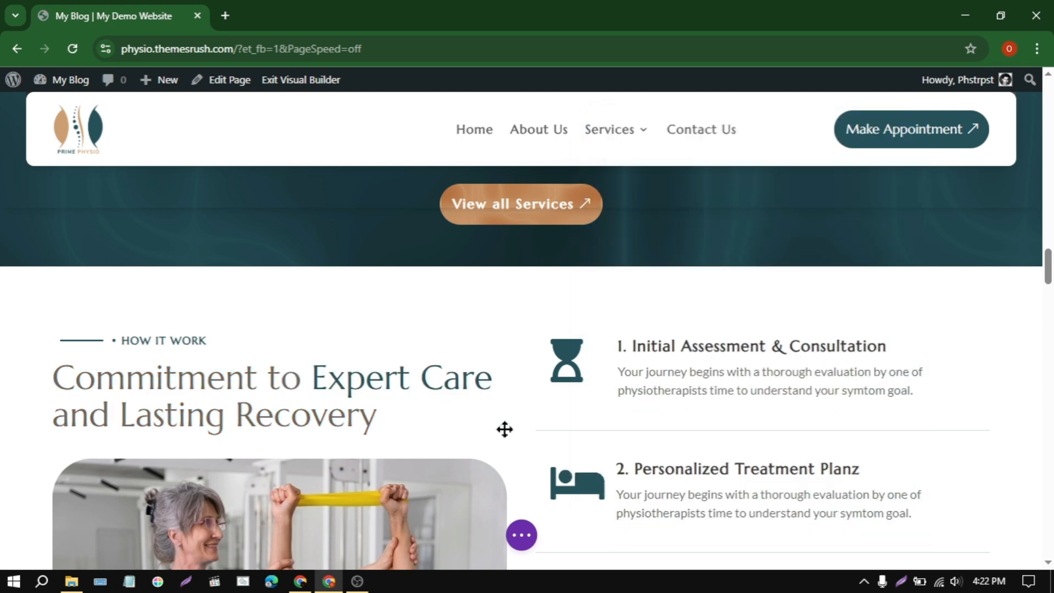
Step: Look through the homepage sections from How It Work through Recover With Confidence to Why Choose Us
scroll(594, 382, "down", 6)
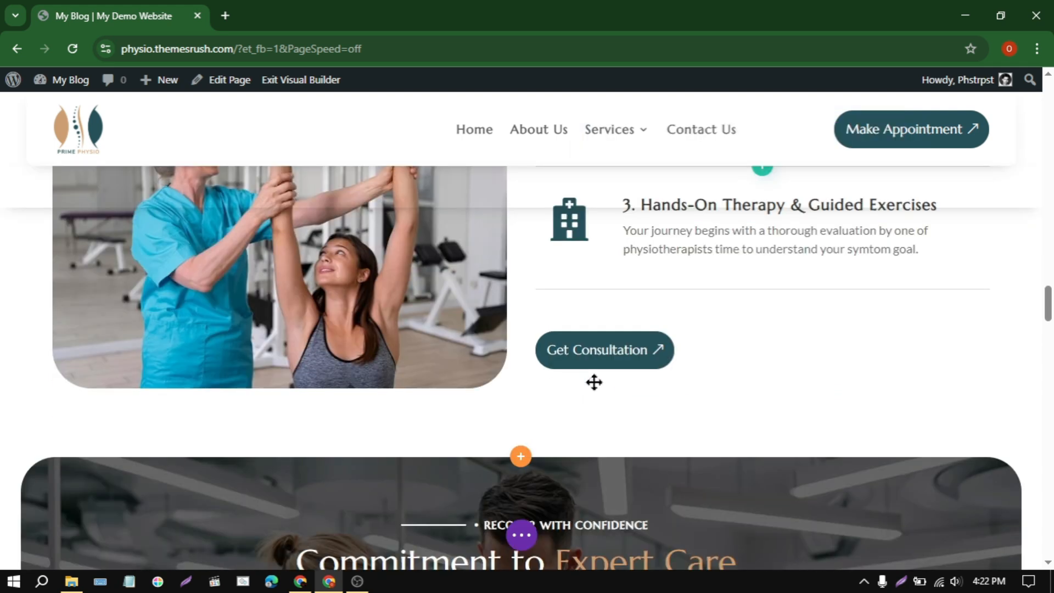
scroll(594, 382, "down", 5)
scroll(594, 382, "down", 4)
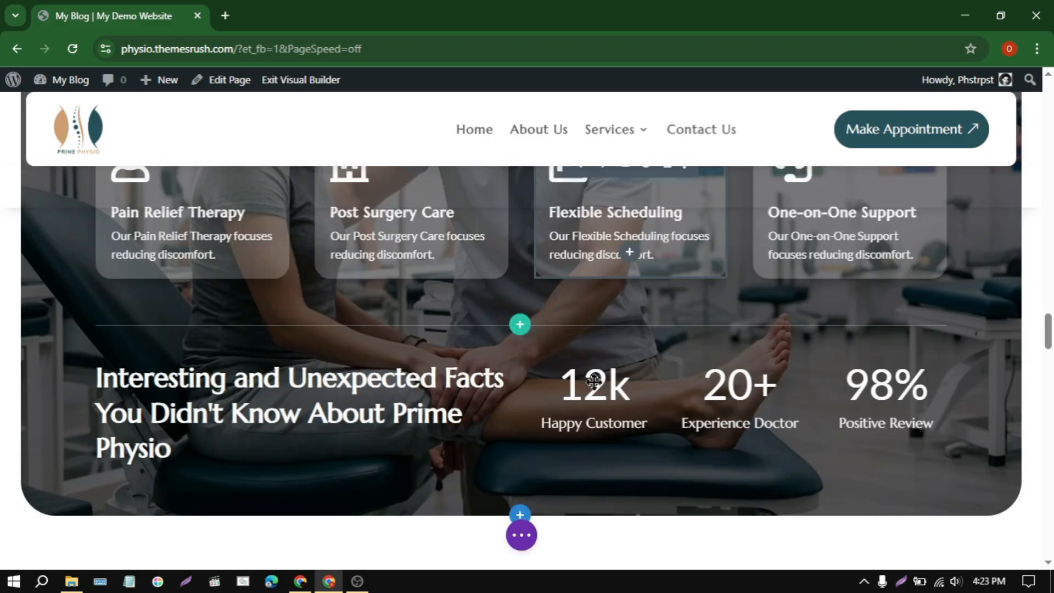
scroll(522, 330, "up", 7)
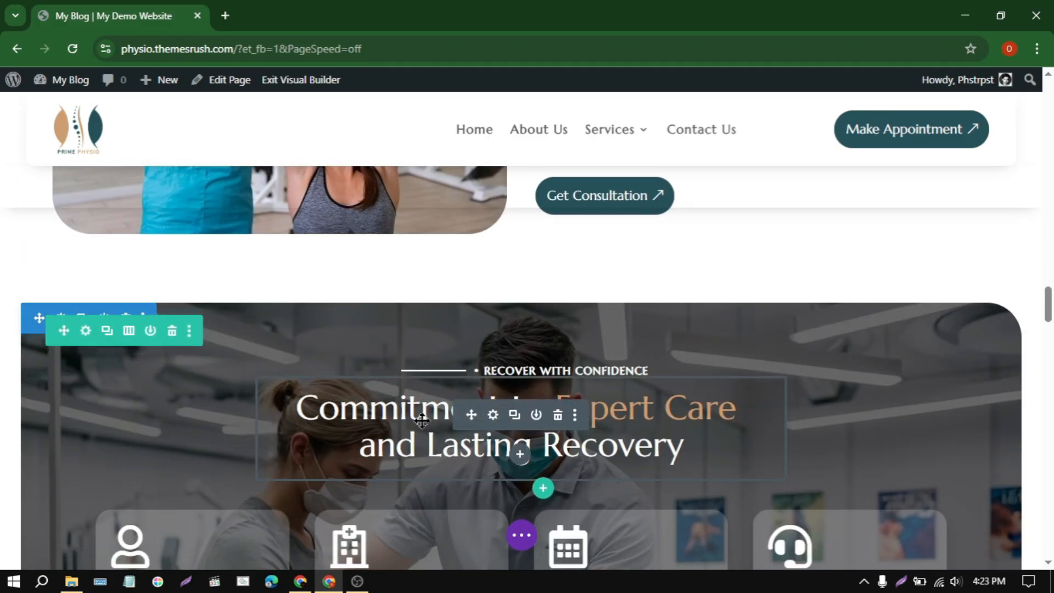
scroll(422, 419, "down", 9)
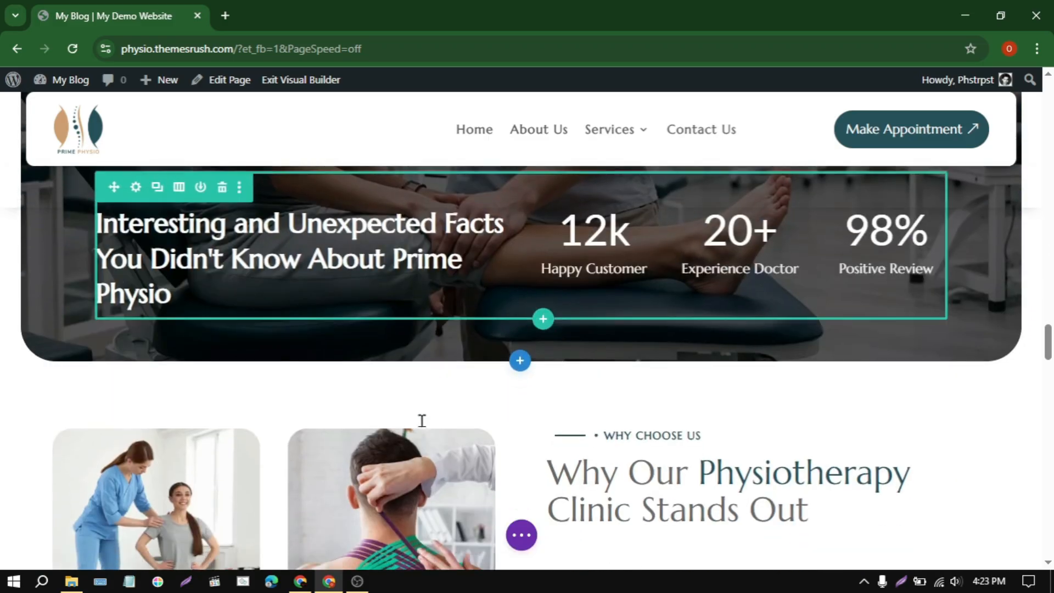
scroll(421, 420, "down", 3)
scroll(421, 420, "down", 3)
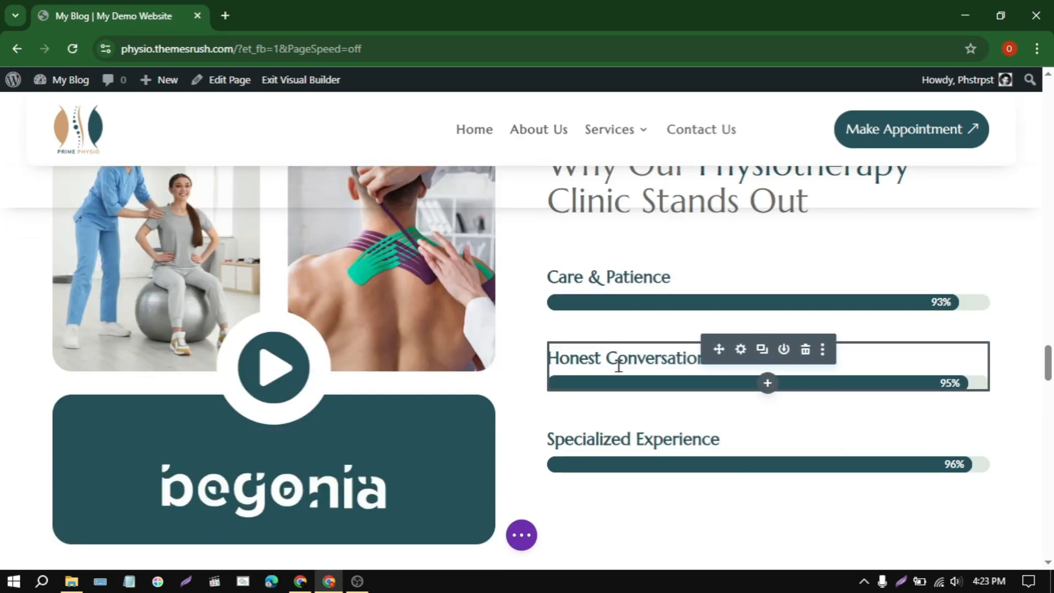
Step: Try black and blue as the Bar Background Color of the Honest Conversation bar counter
left_click(740, 350)
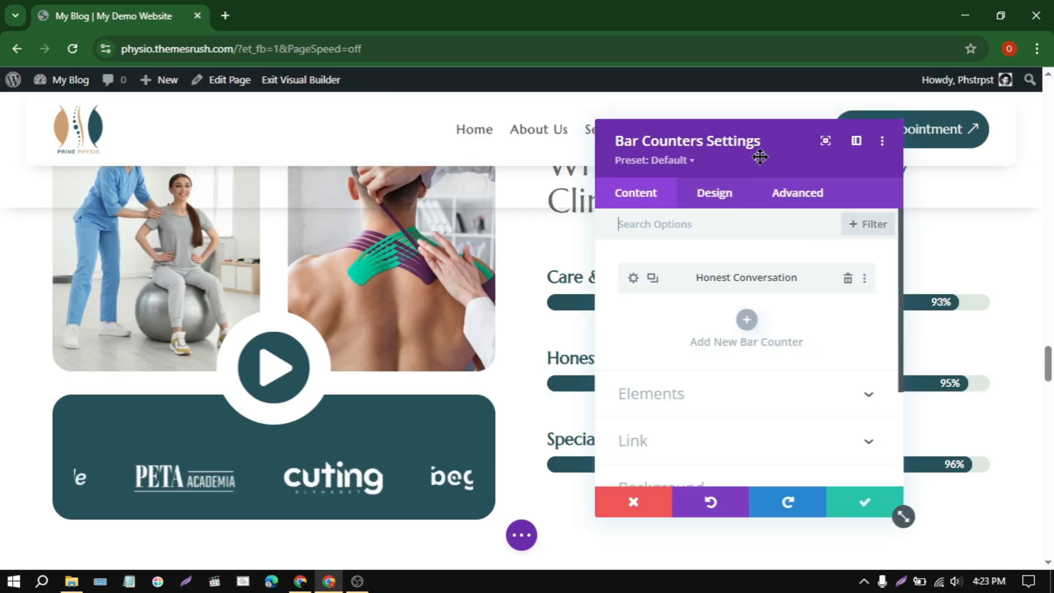
left_click_drag(758, 146, 292, 146)
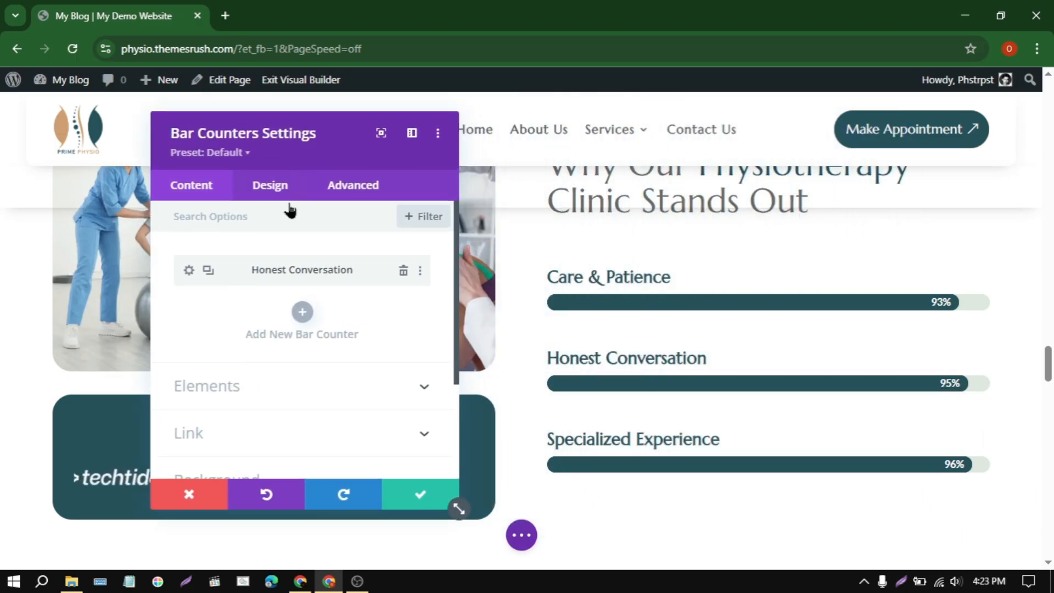
left_click(189, 271)
left_click(272, 186)
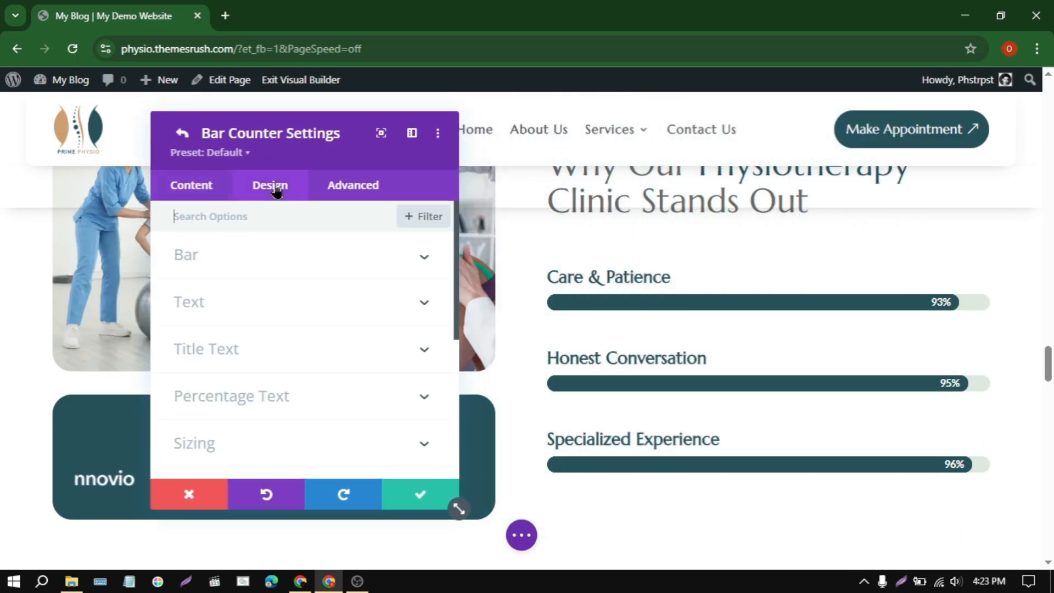
left_click(250, 258)
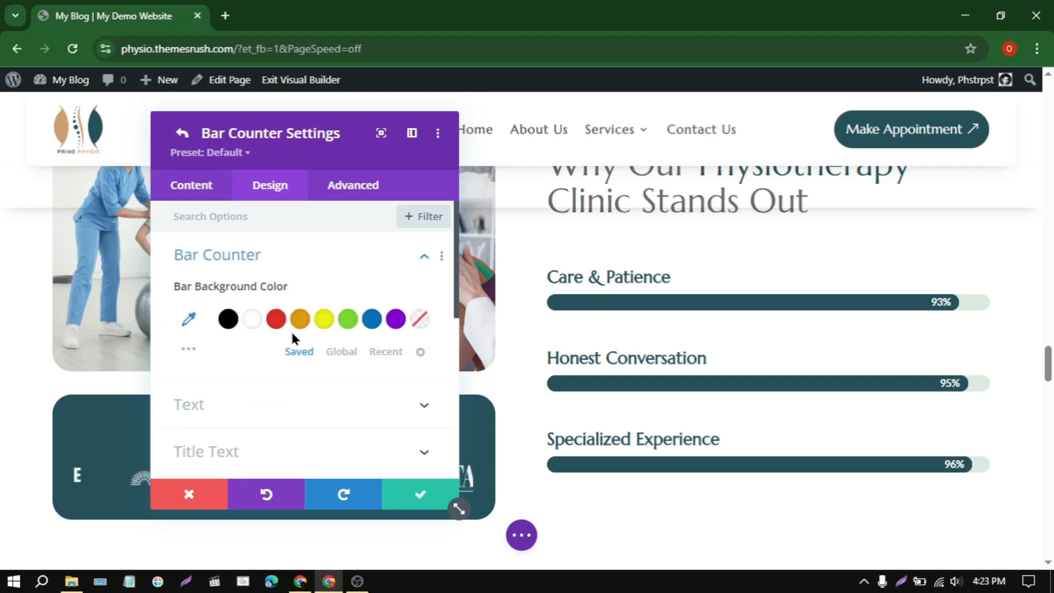
left_click(228, 319)
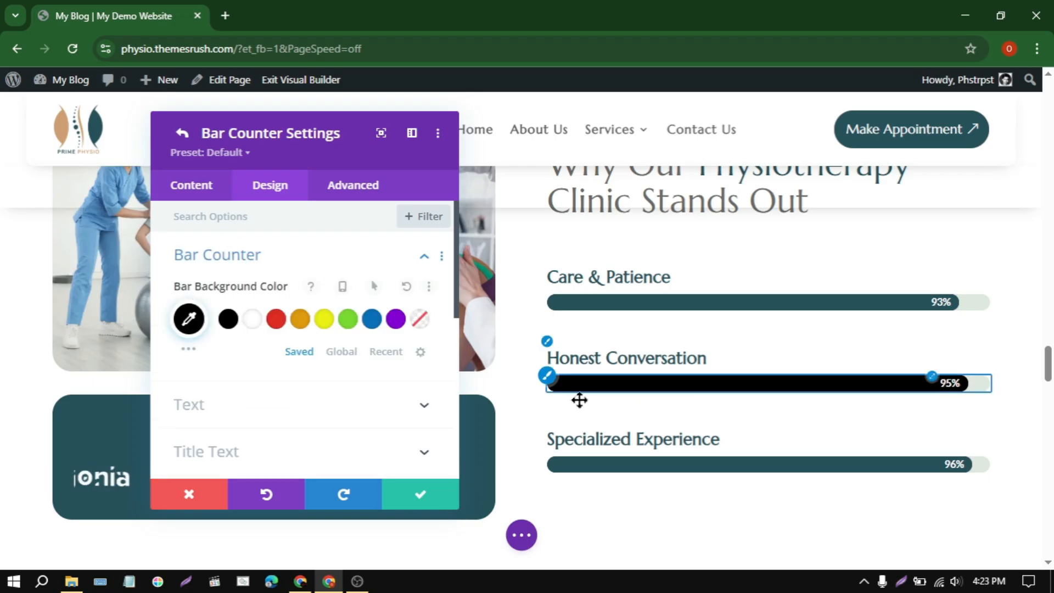
left_click(372, 319)
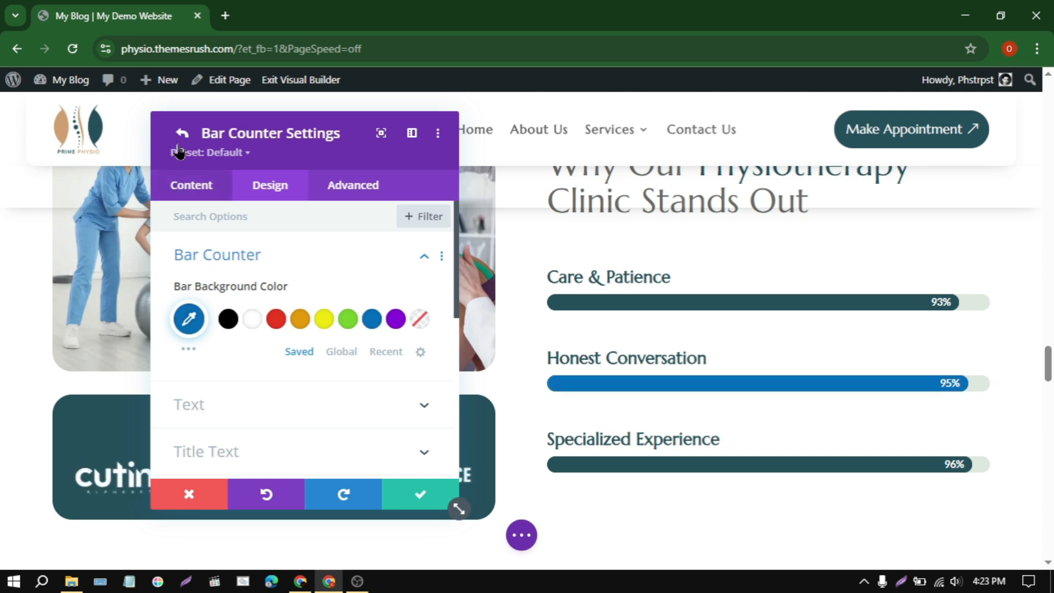
Step: Set the Percent value of the Honest Conversation bar counter to 9
left_click(188, 186)
left_click(195, 257)
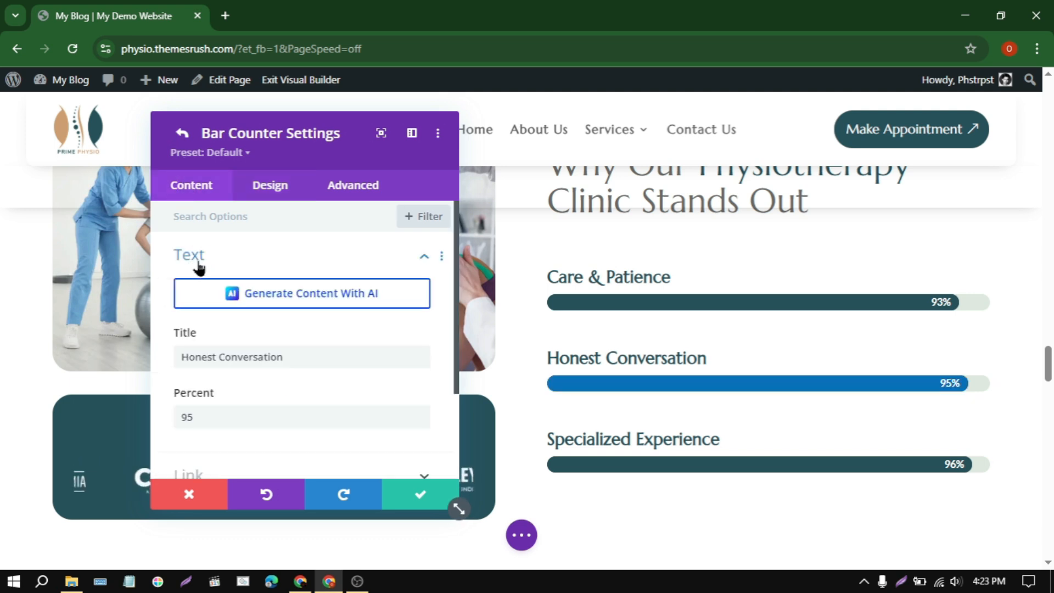
left_click(185, 417)
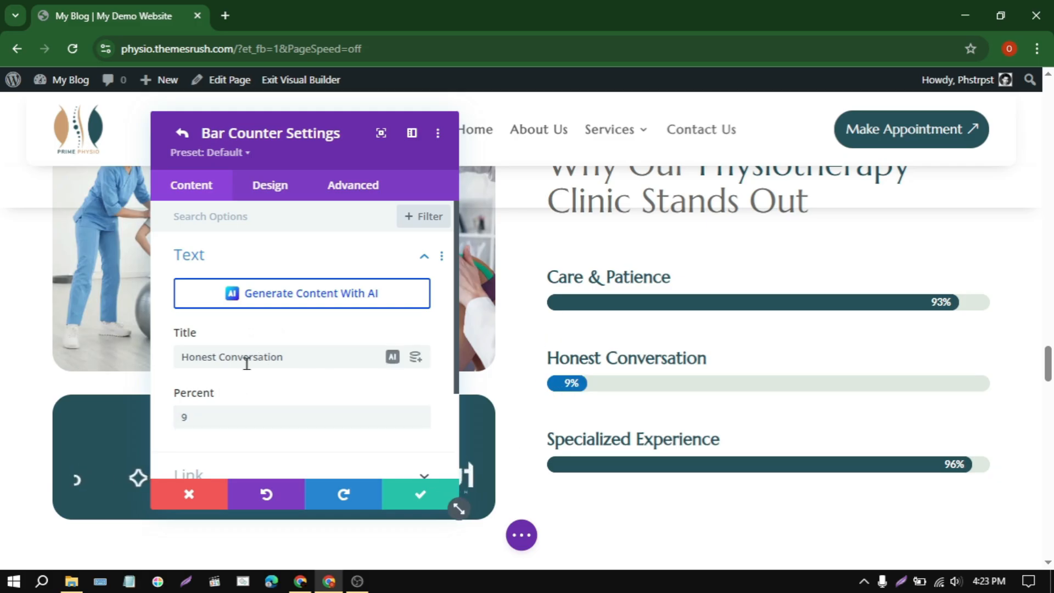
Step: Shorten the bar counter's title to "Honest" and discard all changes to the counter
left_click_drag(219, 358, 361, 358)
key("BackSpace")
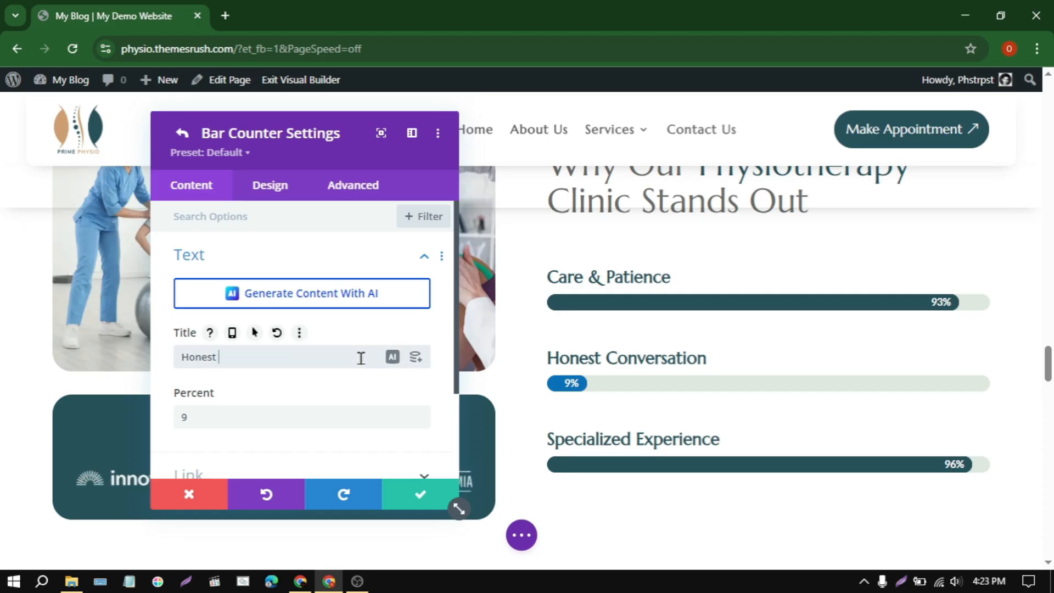
left_click(192, 494)
scroll(430, 380, "up", 3)
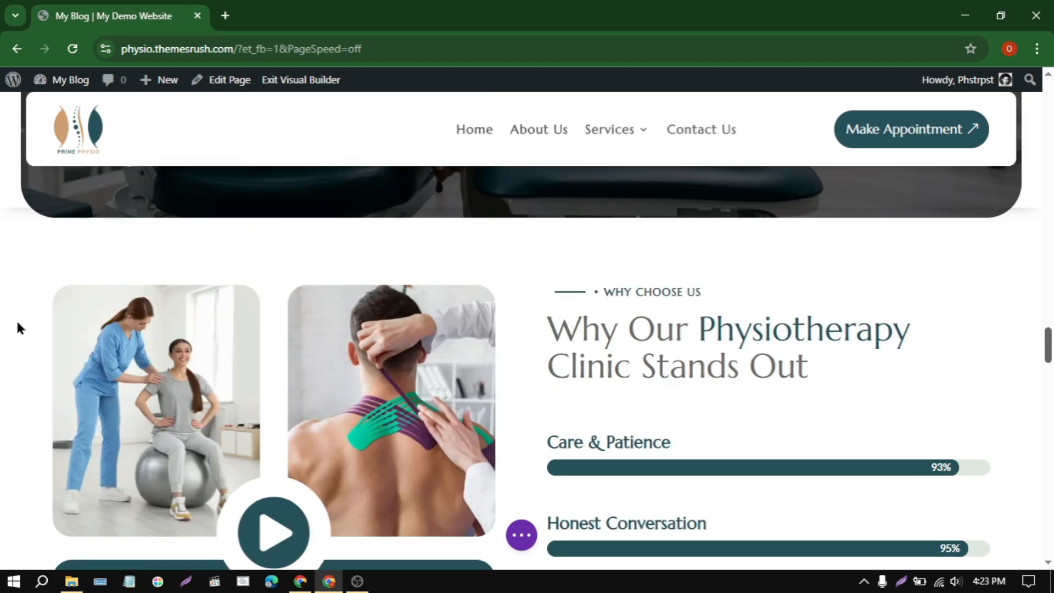
scroll(18, 328, "up", 2)
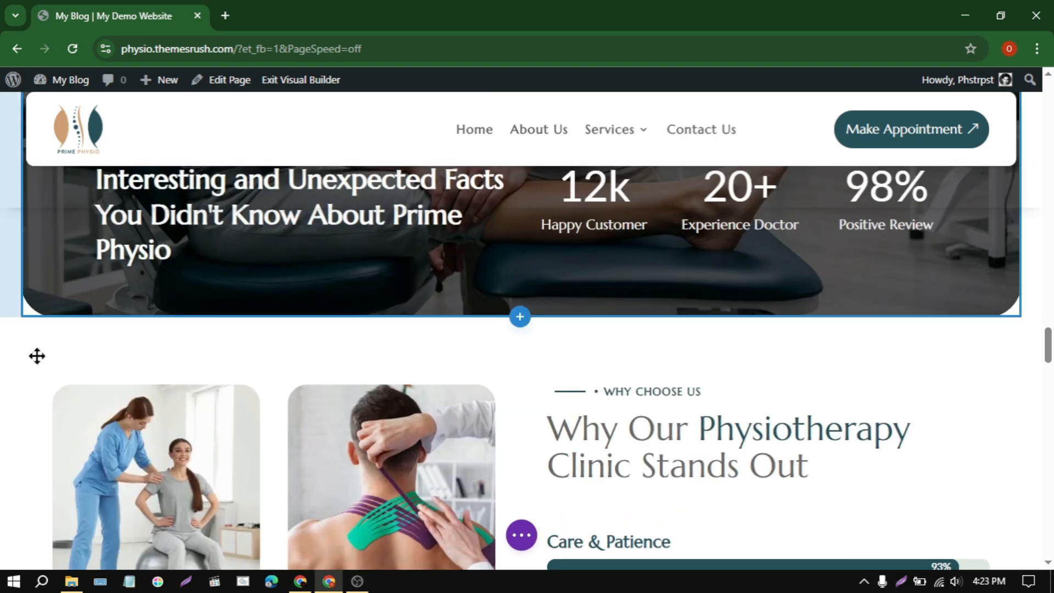
scroll(53, 354, "down", 1)
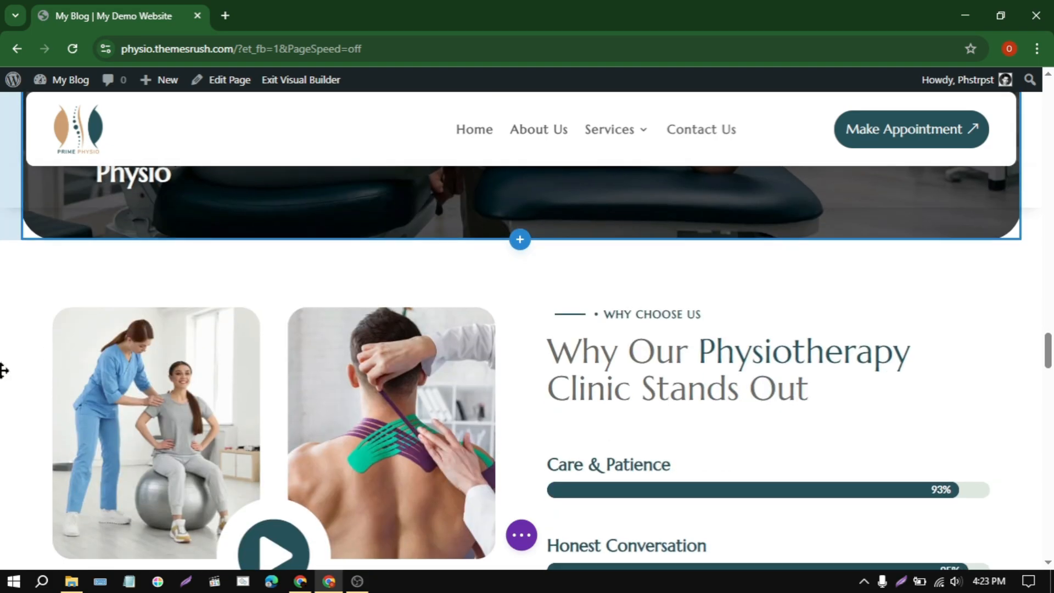
scroll(12, 373, "down", 3)
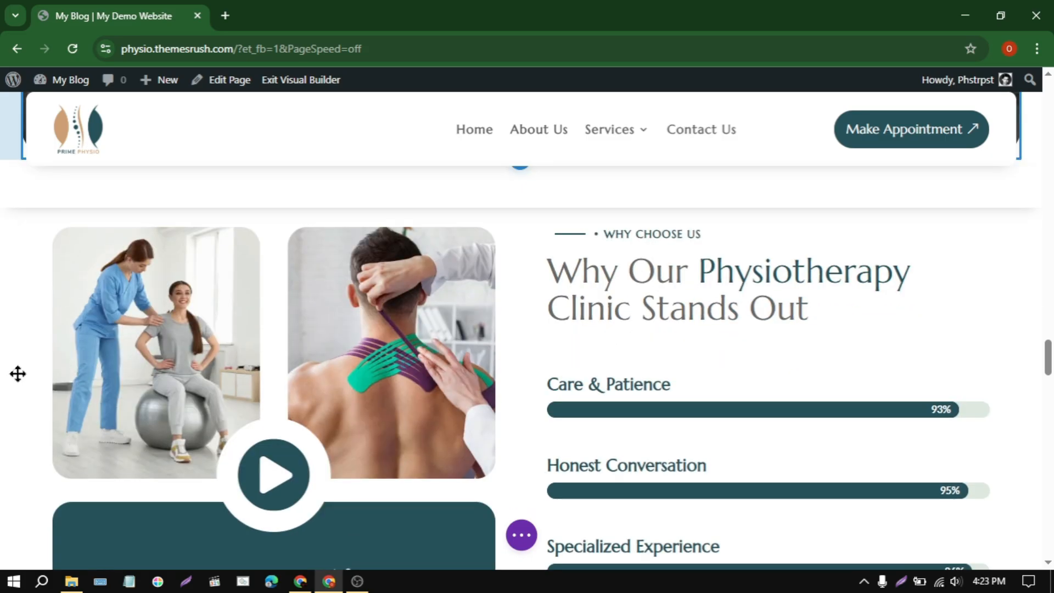
scroll(12, 373, "up", 10)
scroll(17, 374, "up", 2)
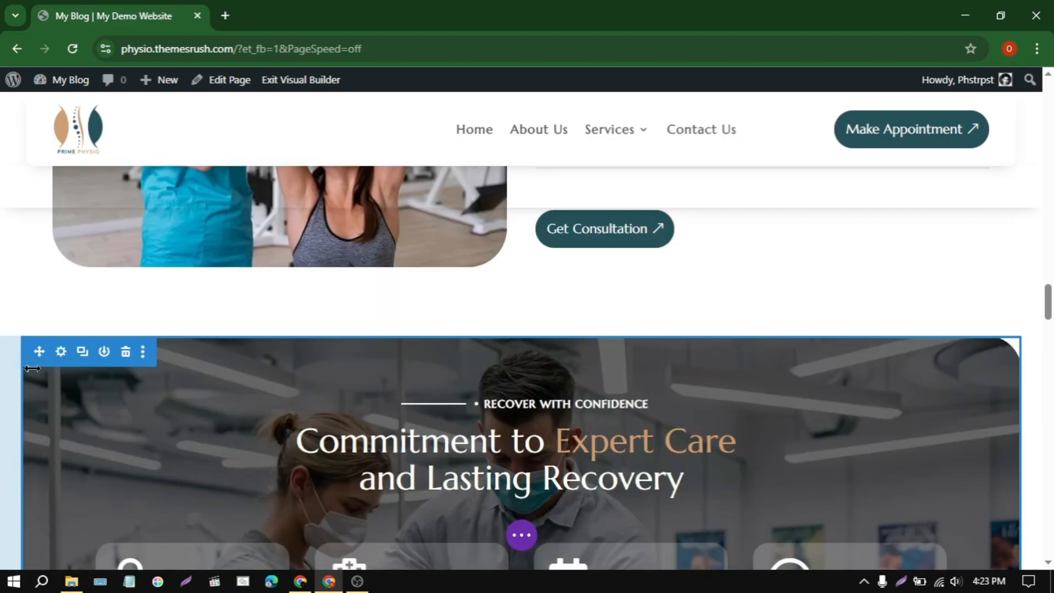
Step: Try purple #8300e9 as the background color of the Recover With Confidence section
left_click(61, 353)
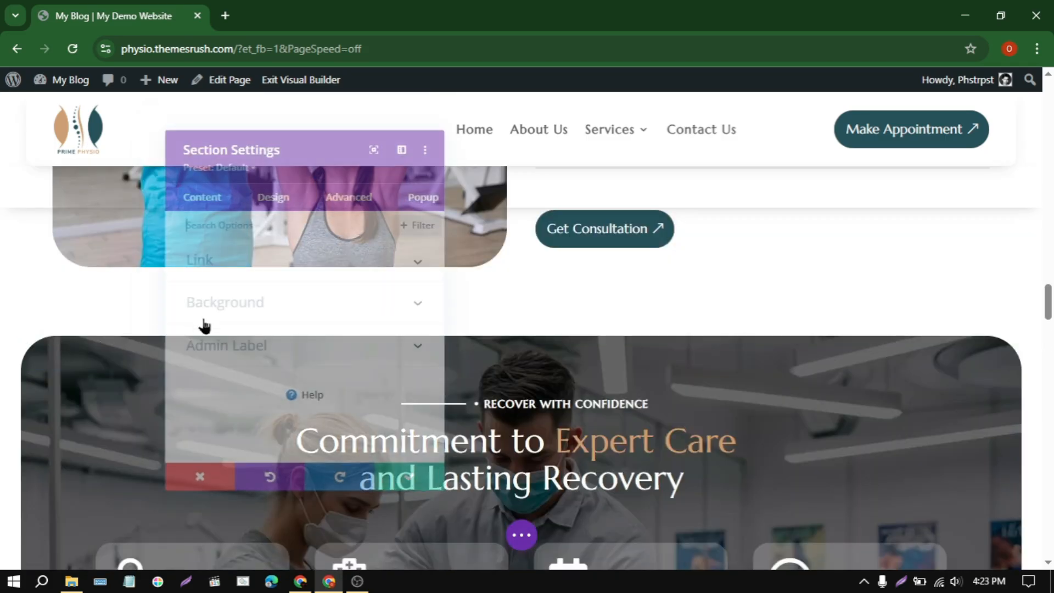
left_click(271, 303)
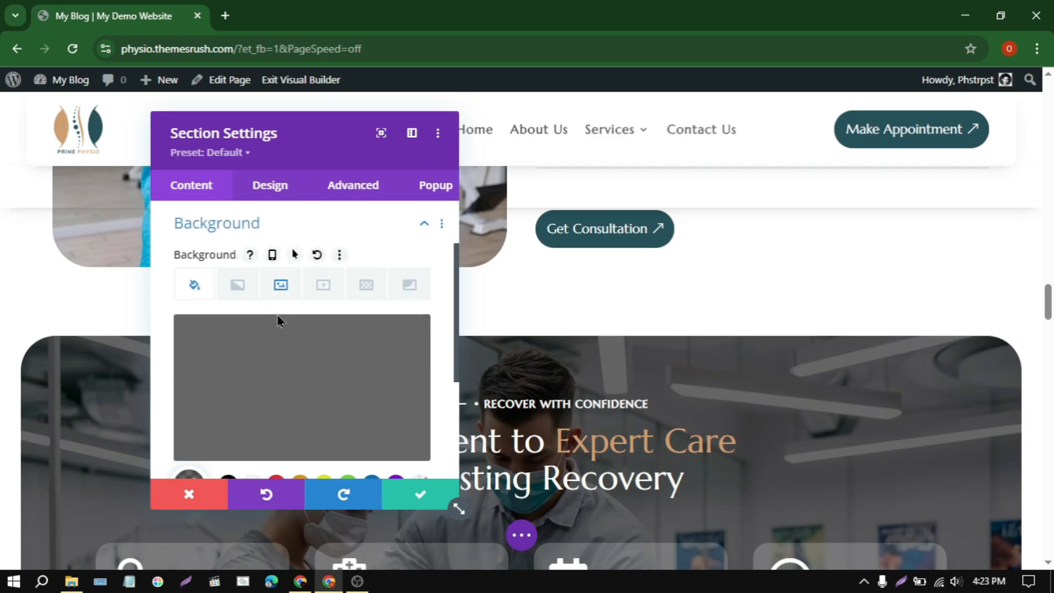
scroll(279, 322, "down", 3)
scroll(614, 378, "down", 3)
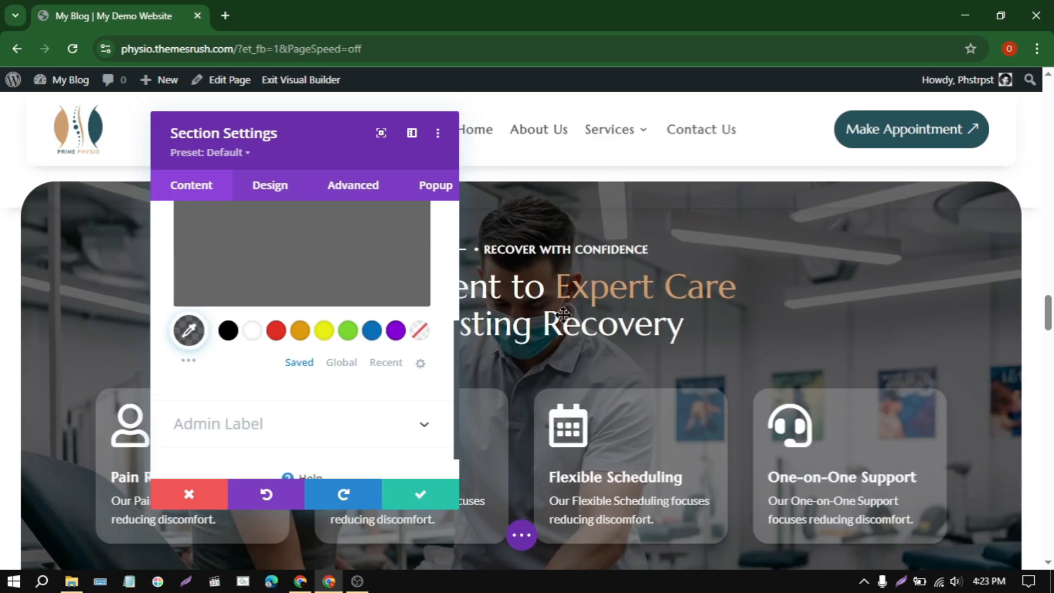
left_click(396, 331)
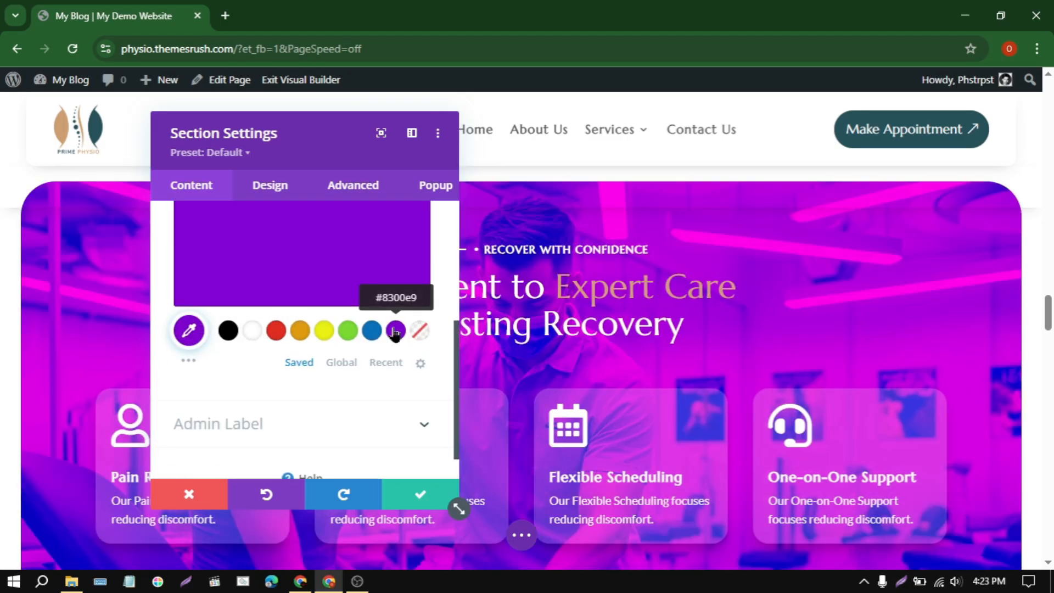
Step: Remove the background image from the Recover With Confidence section and discard all changes to the section
scroll(297, 340, "up", 5)
left_click(280, 285)
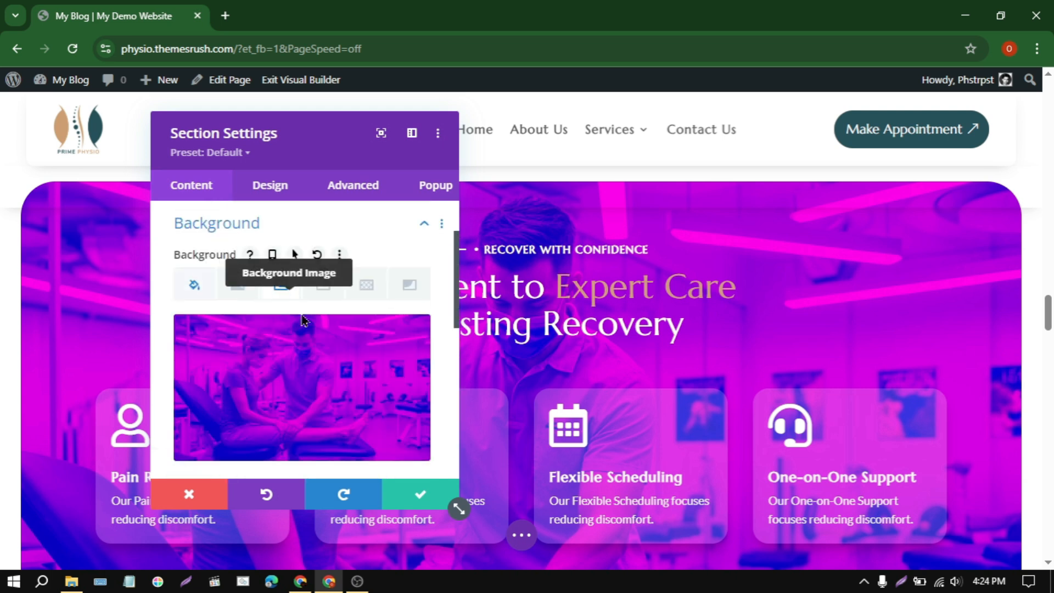
left_click(383, 339)
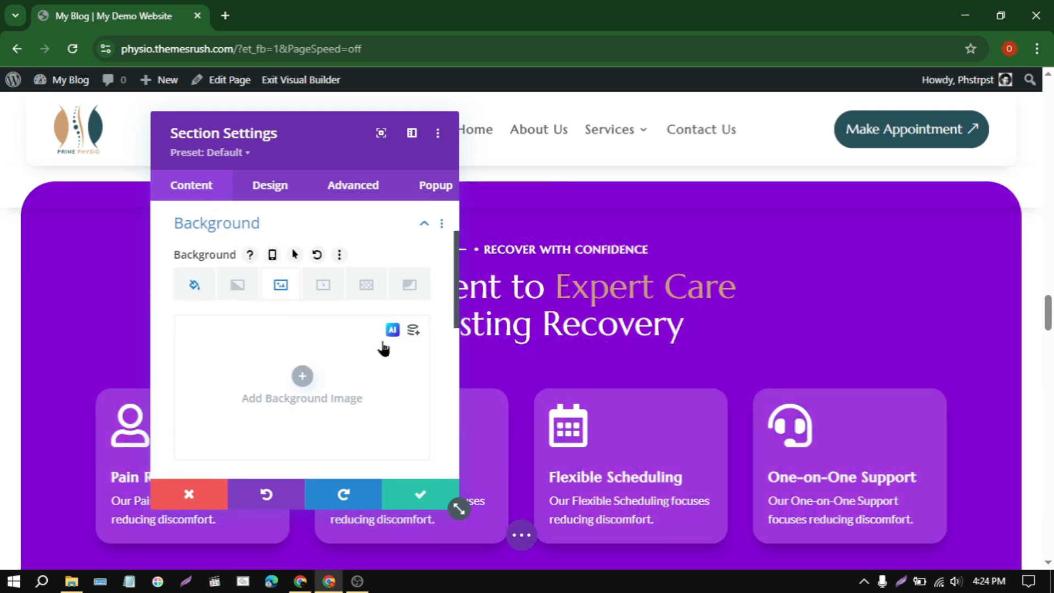
left_click(189, 494)
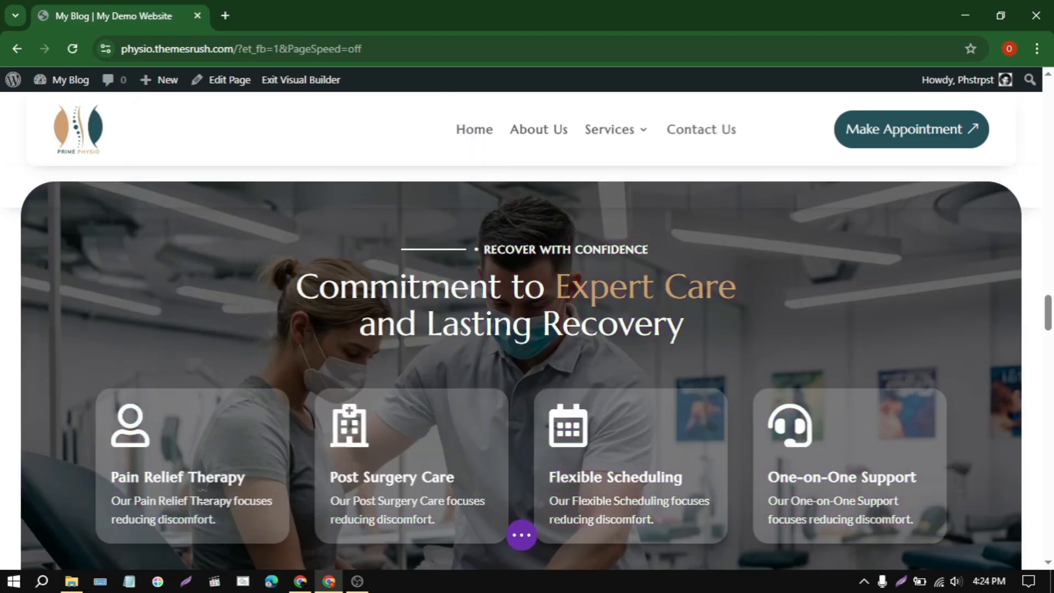
Step: Turn off the This is a Popup option for the #video section and save the section settings
scroll(520, 410, "down", 10)
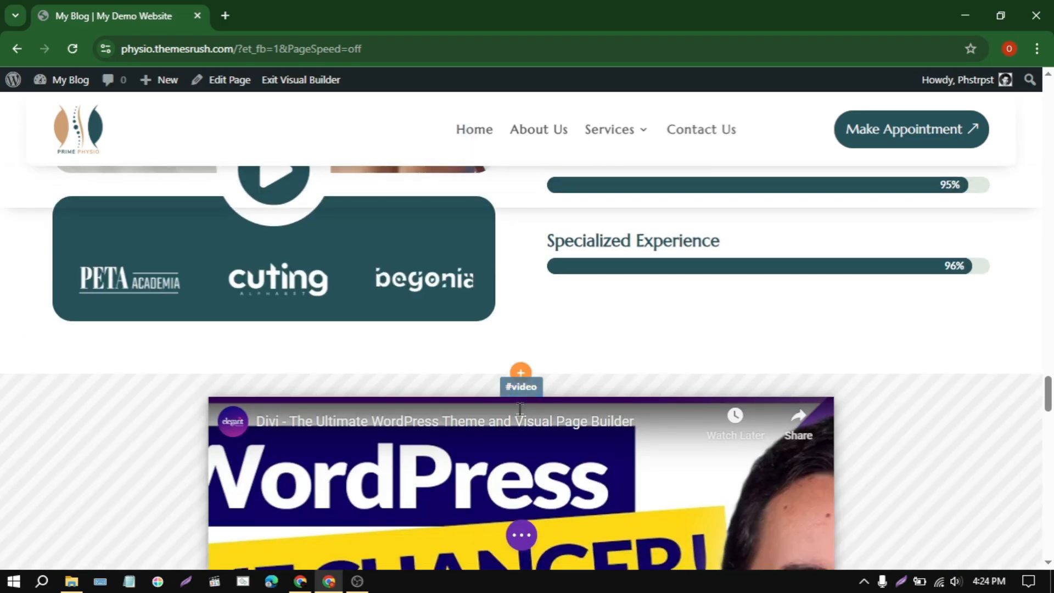
scroll(520, 409, "down", 6)
scroll(358, 386, "up", 5)
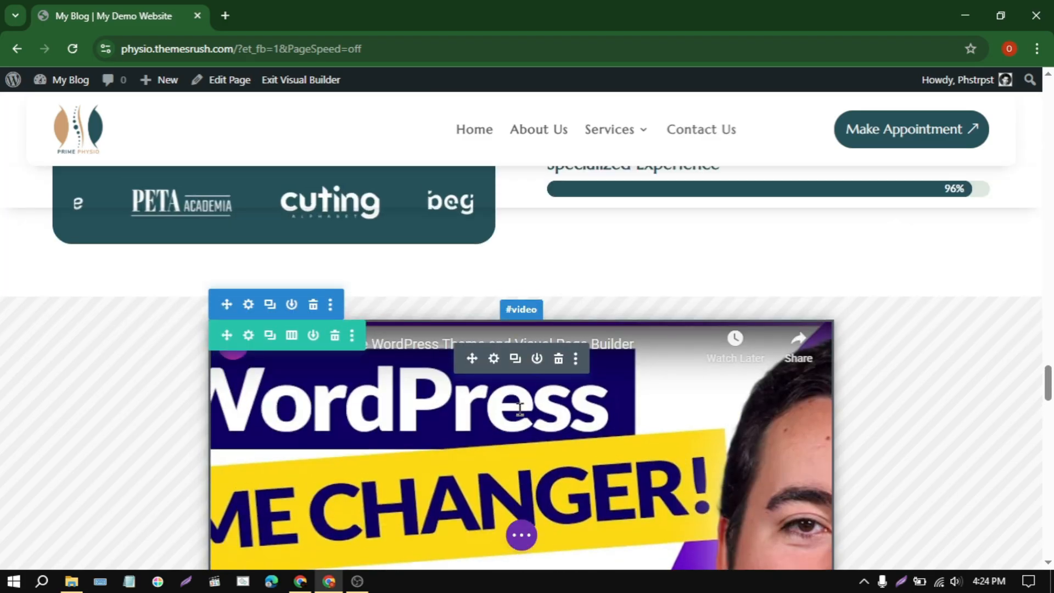
left_click(247, 306)
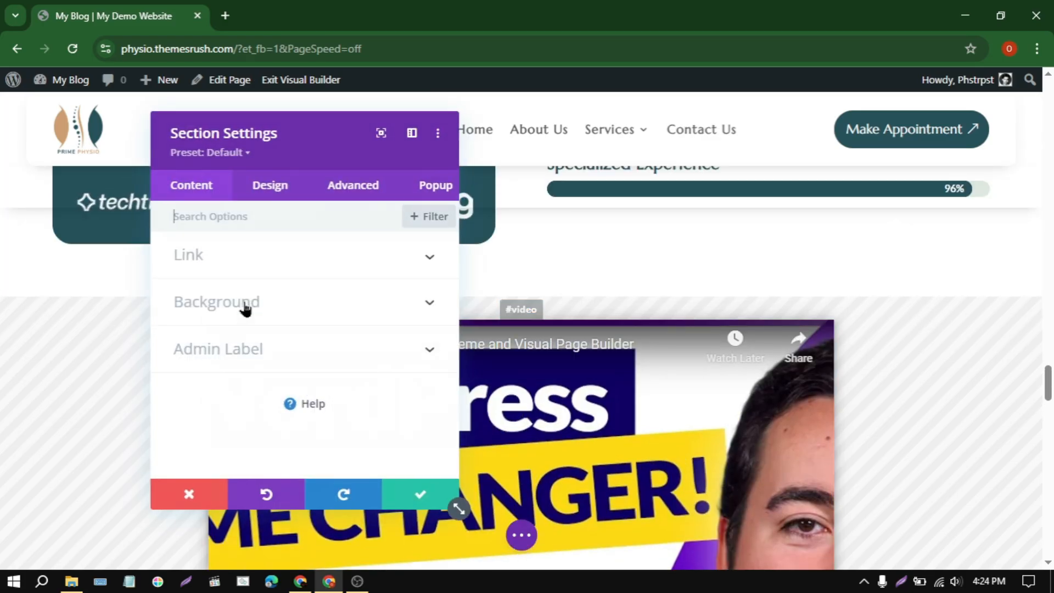
left_click(435, 185)
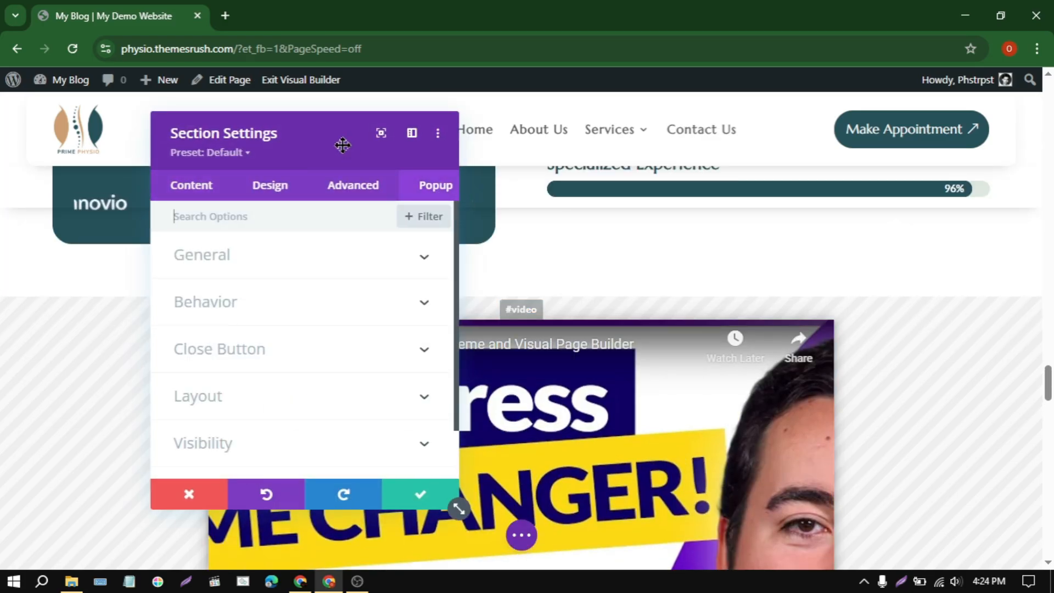
left_click_drag(218, 139, 208, 144)
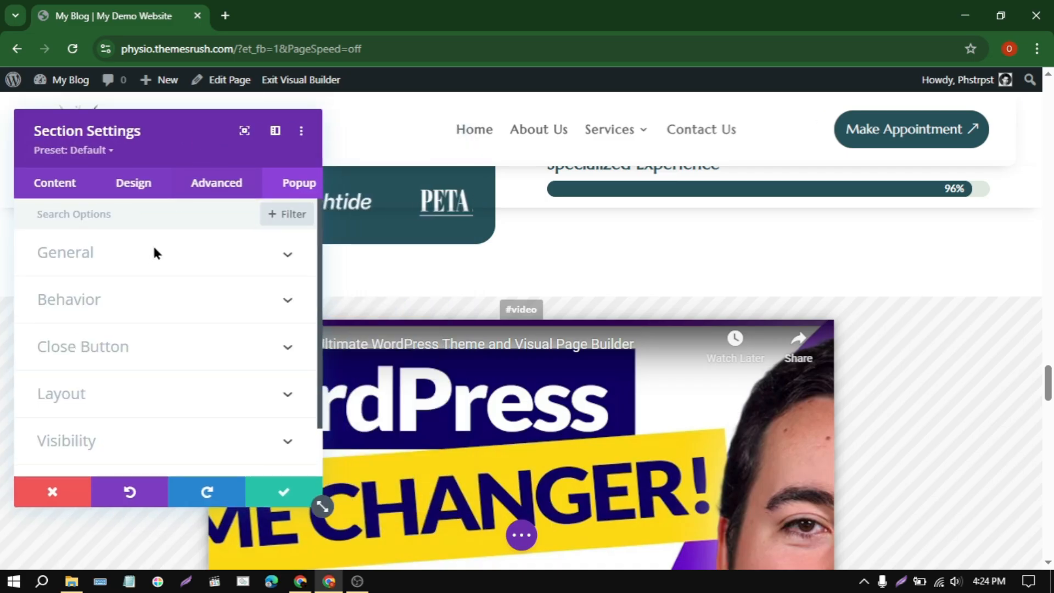
left_click(150, 265)
left_click_drag(71, 369, 45, 368)
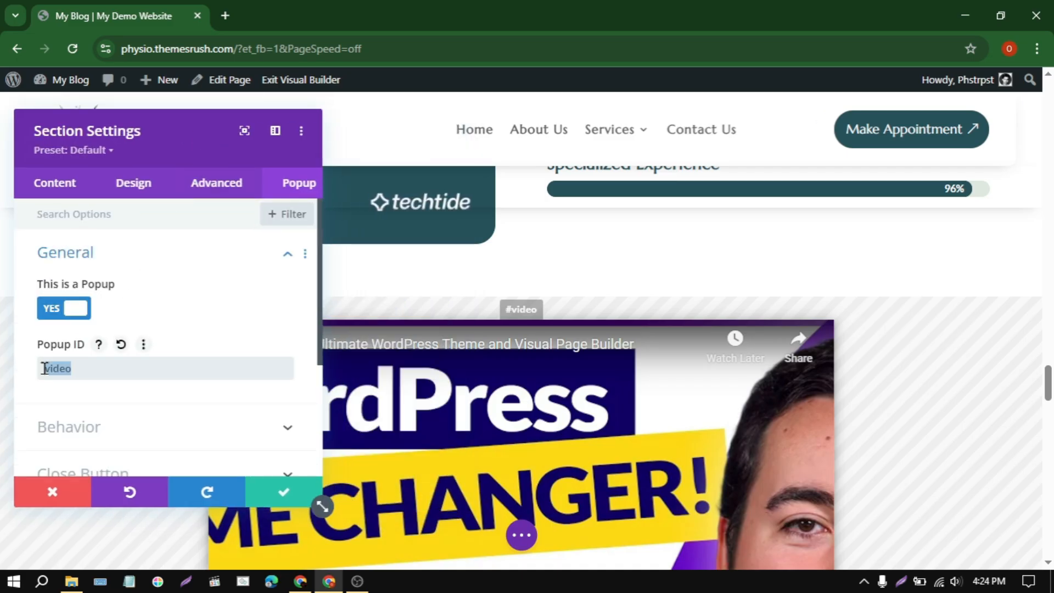
left_click(76, 310)
left_click(281, 497)
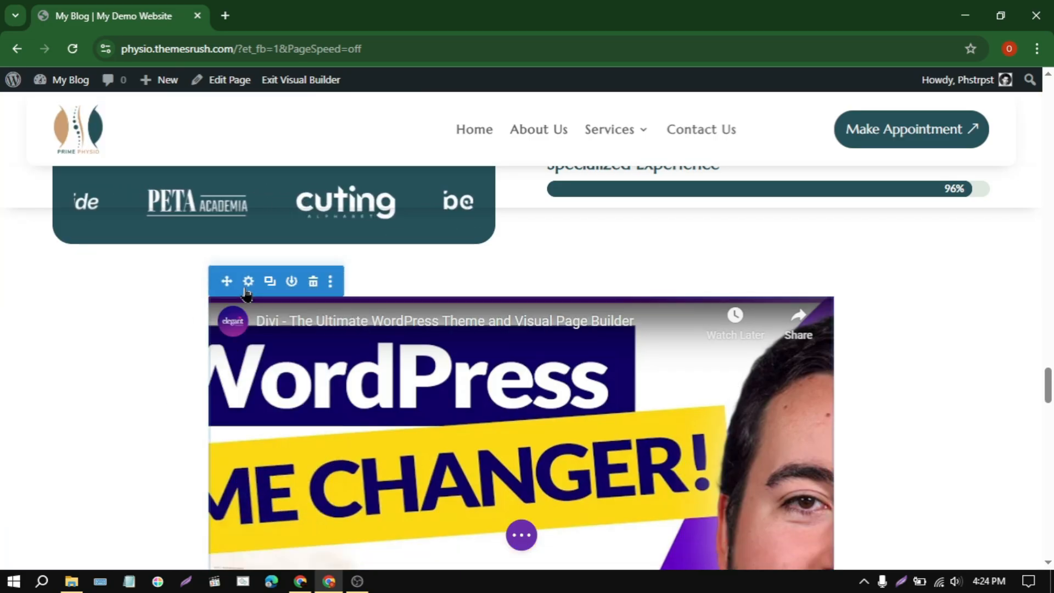
Step: Turn the This is a Popup option back on for the video section and save the settings
left_click(246, 287)
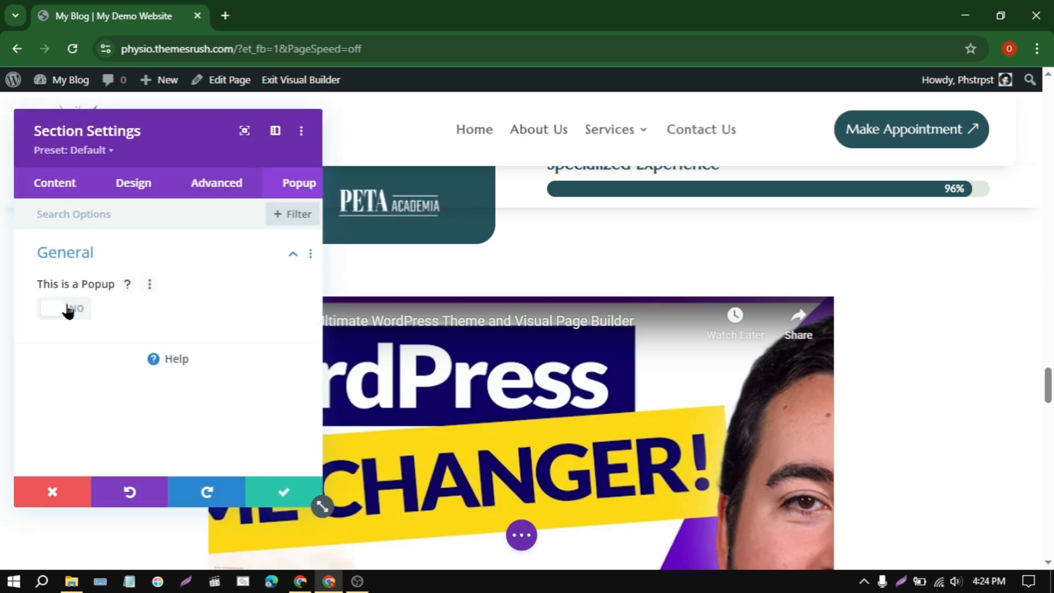
left_click(67, 308)
left_click(284, 492)
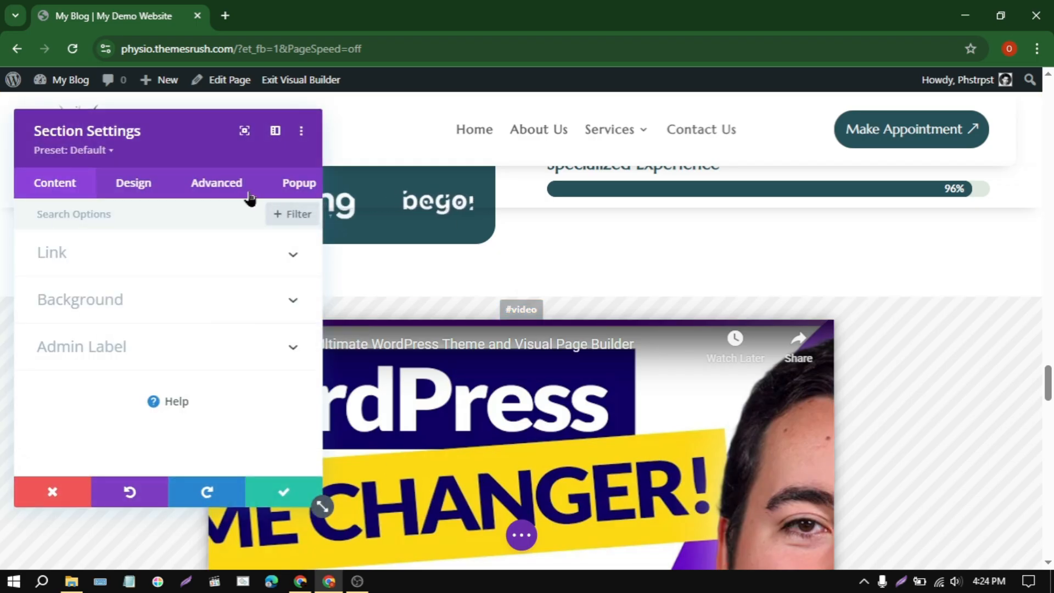
Step: Review the video popup's General, Behavior and Close Button options, keeping Dark as the Button Color
left_click(293, 185)
left_click(109, 265)
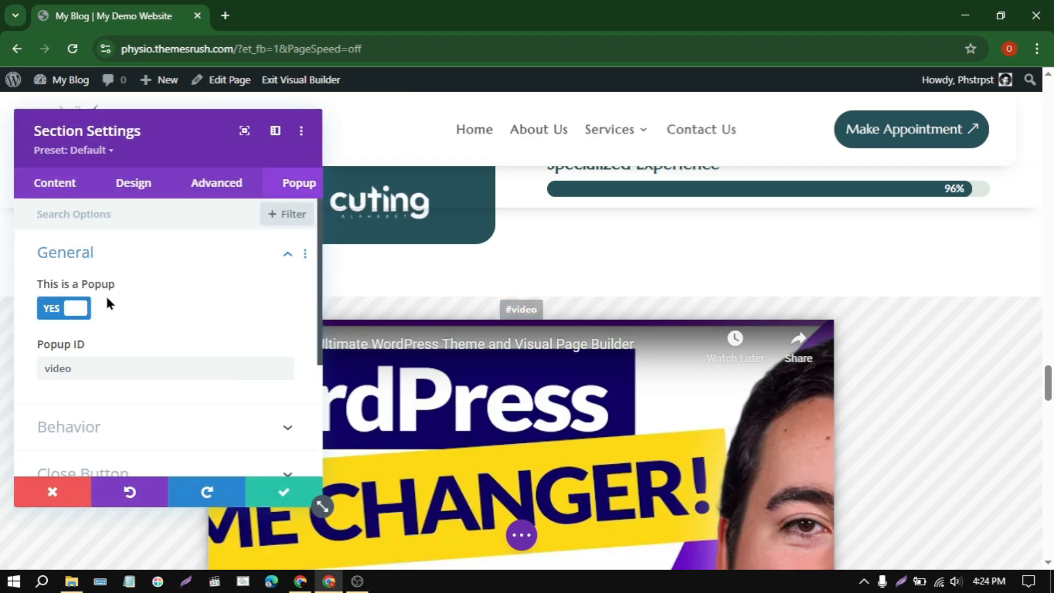
left_click(85, 431)
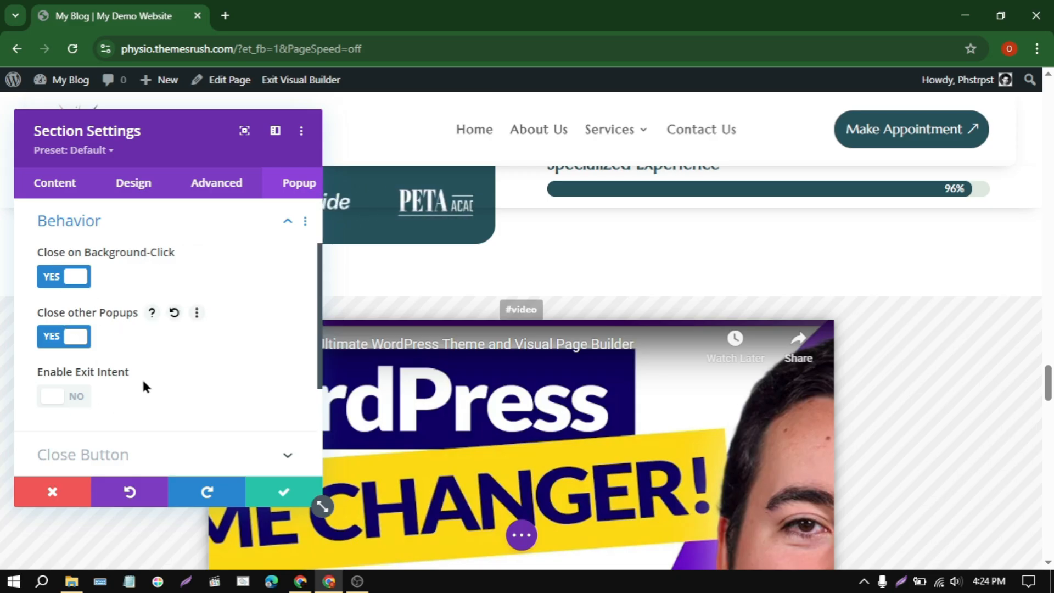
scroll(137, 378, "down", 3)
left_click(107, 303)
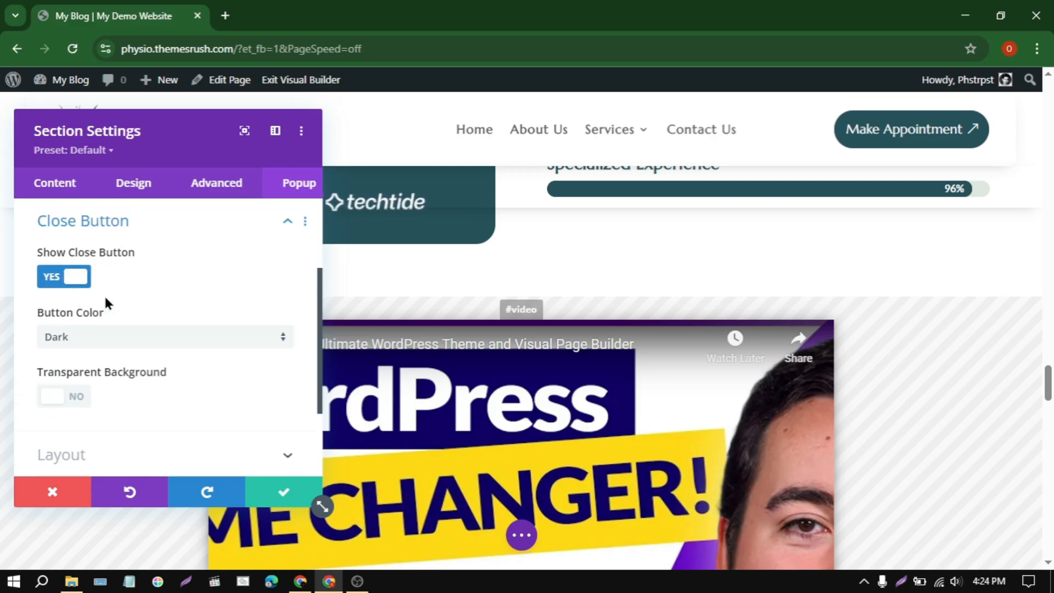
left_click(90, 347)
left_click(82, 376)
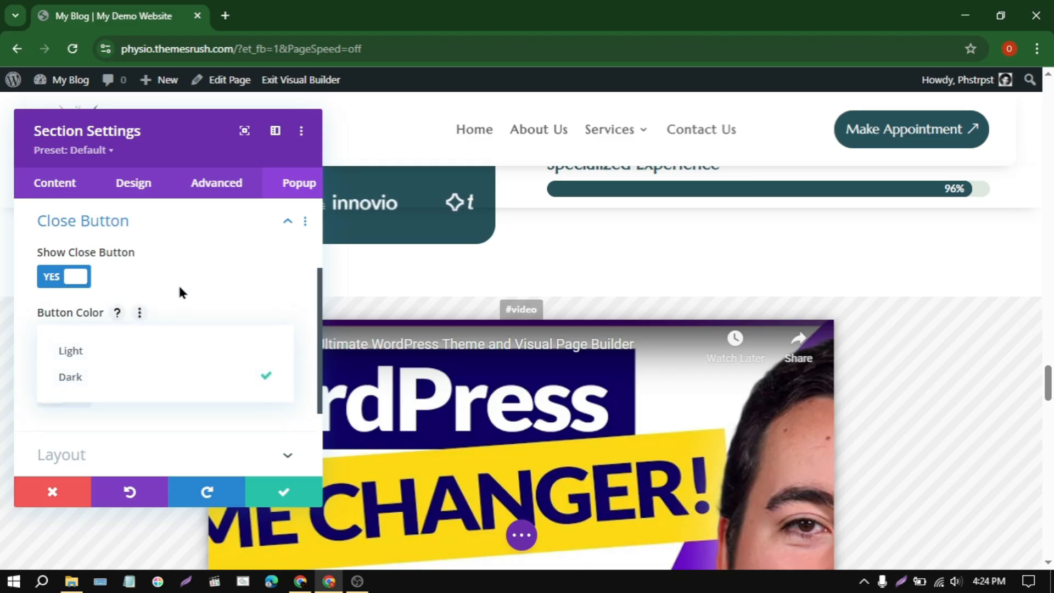
left_click(270, 493)
Step: Switch the builder to Phone View and examine the homepage from its header through the Recover With Confidence section
scroll(439, 442, "down", 5)
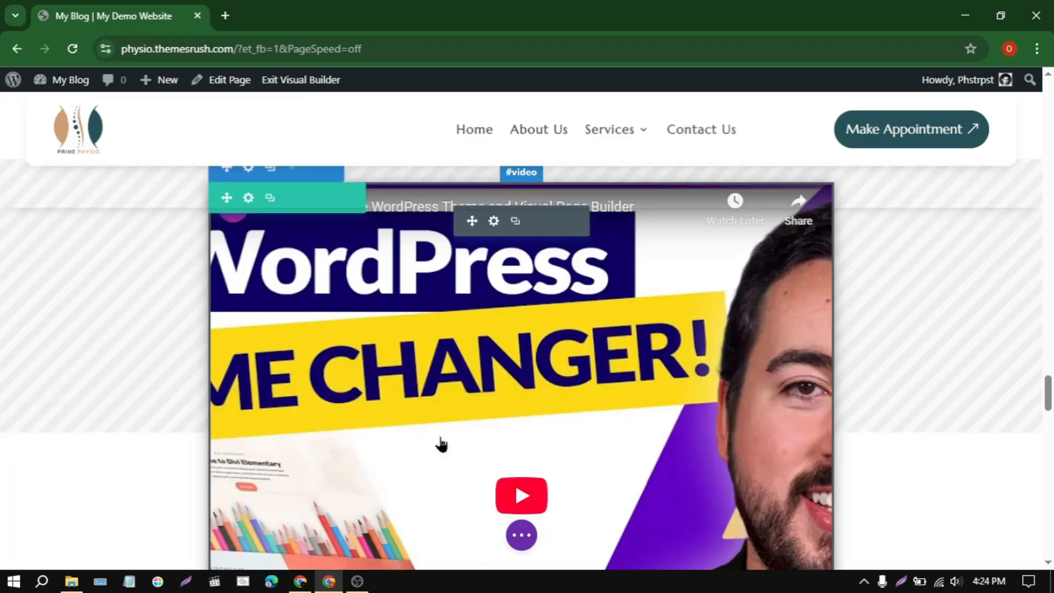
scroll(439, 443, "down", 5)
scroll(437, 443, "up", 5)
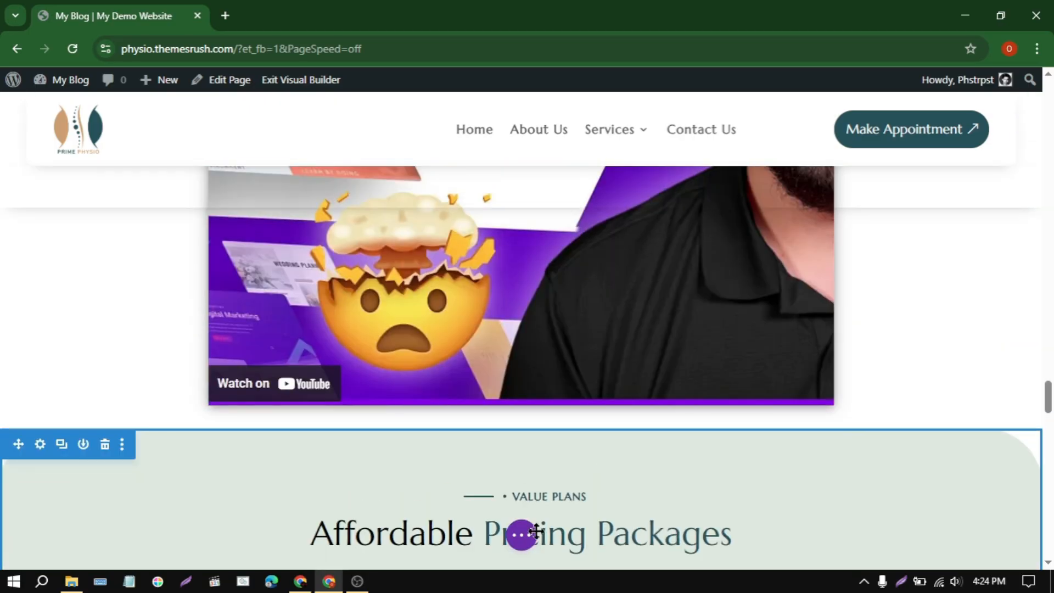
left_click(523, 534)
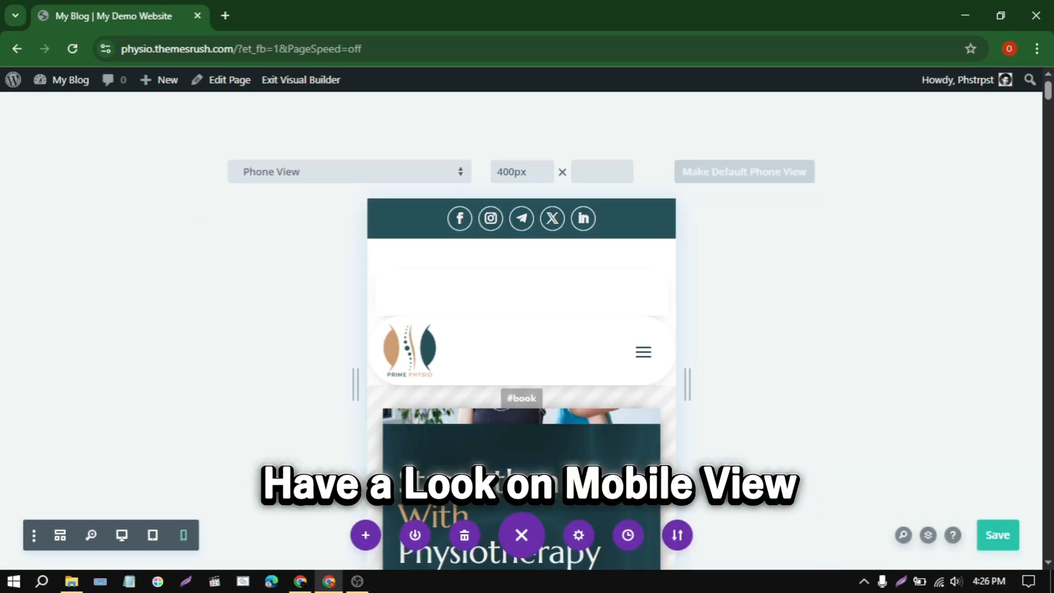
scroll(597, 421, "down", 5)
scroll(598, 421, "down", 10)
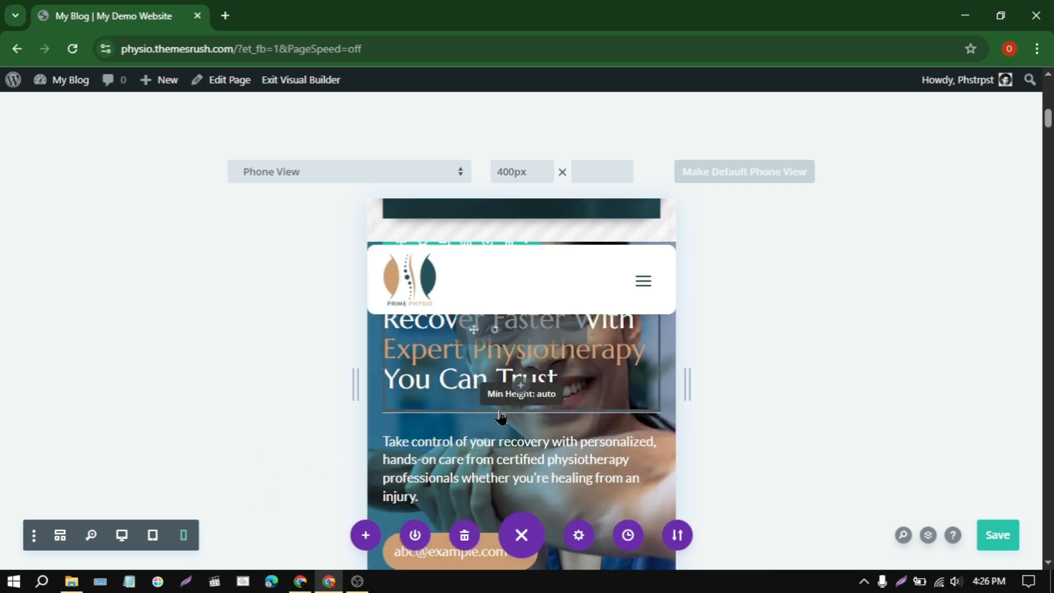
scroll(494, 428, "up", 2)
scroll(550, 430, "down", 6)
scroll(551, 430, "down", 8)
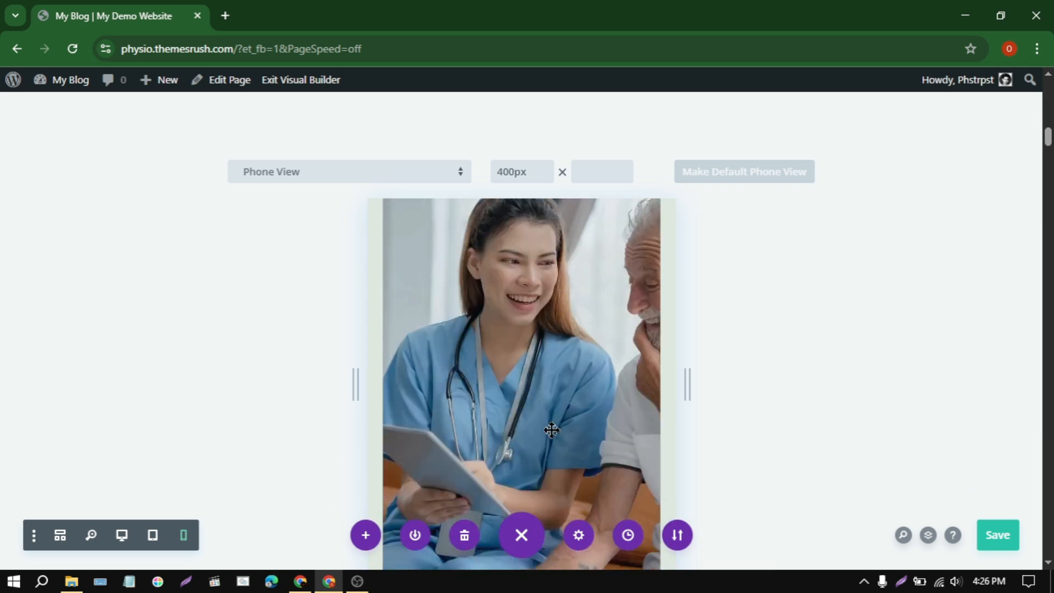
scroll(552, 430, "down", 8)
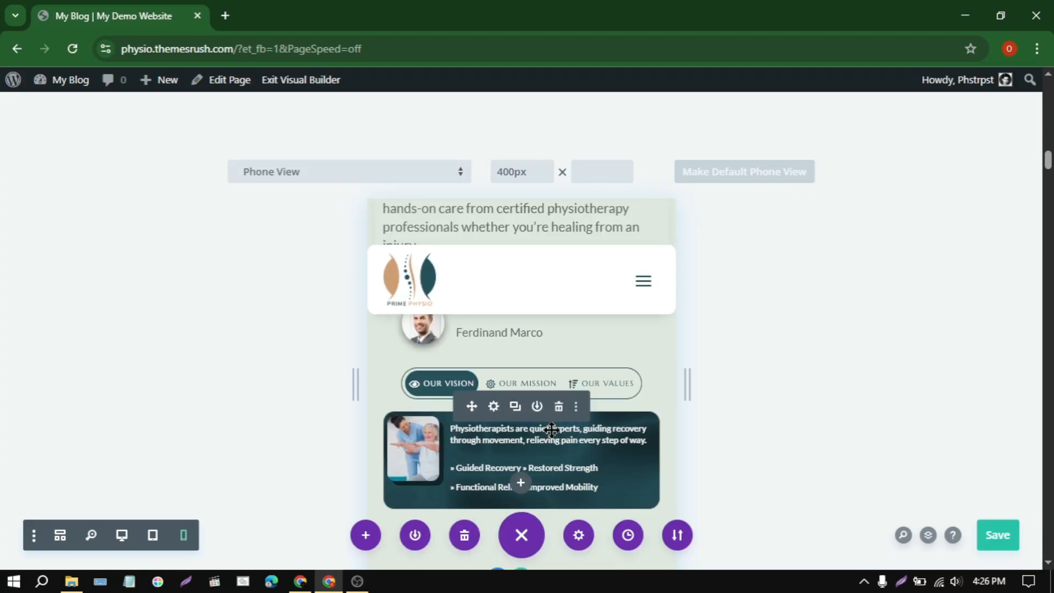
scroll(551, 430, "down", 4)
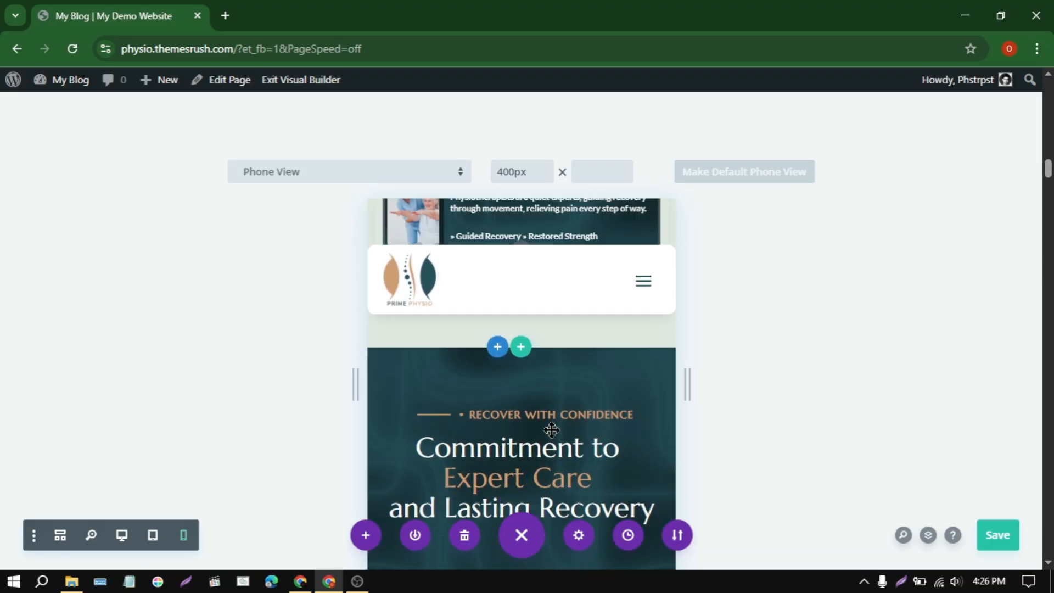
scroll(551, 430, "down", 2)
Step: Try orange as the Main Text Color of the Commitment to Expert Care heading and discard the change
left_click(494, 383)
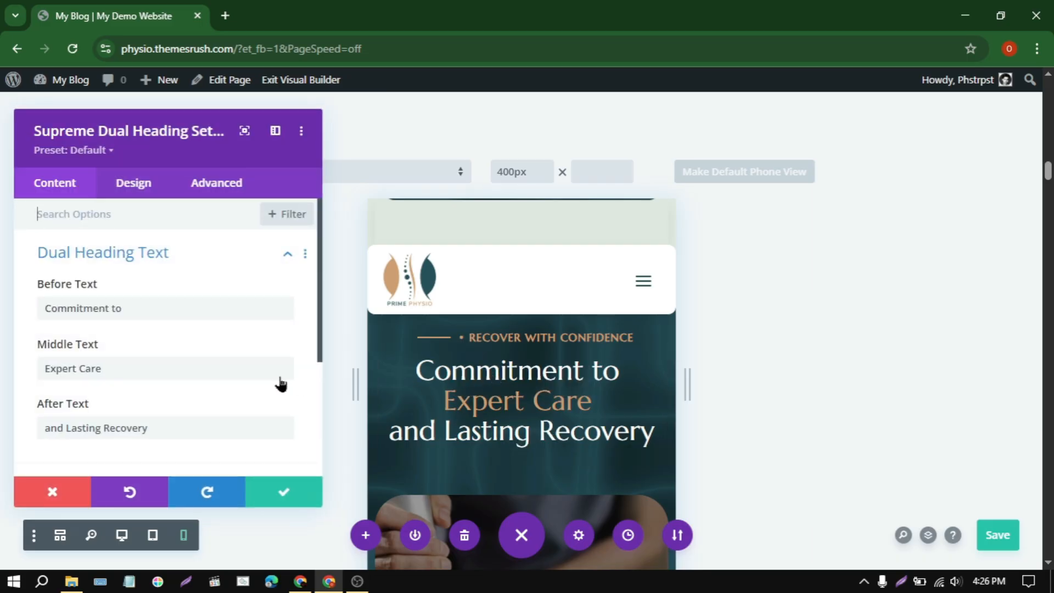
left_click(140, 184)
left_click(93, 297)
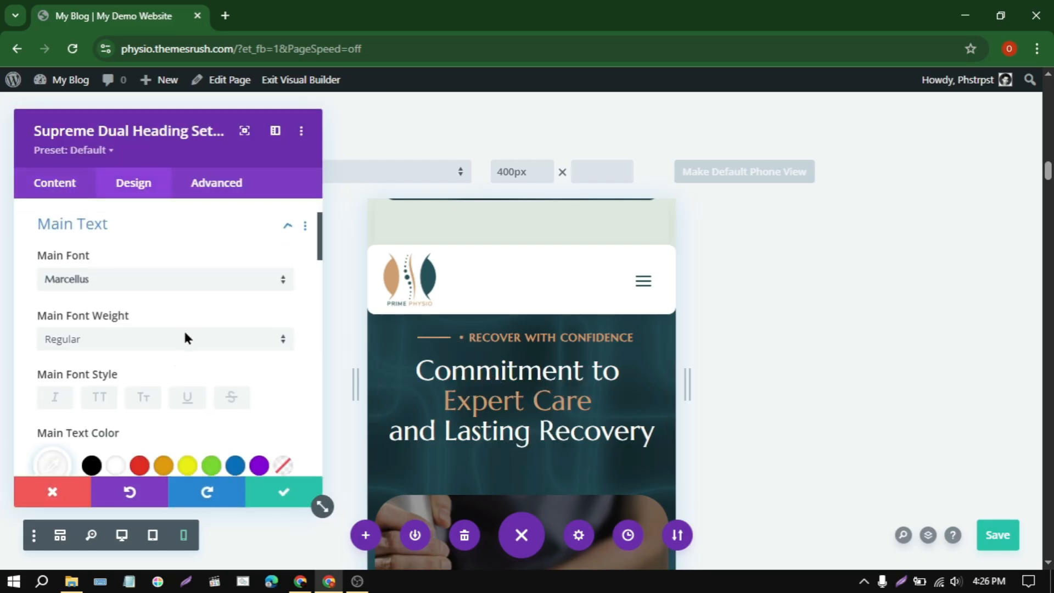
scroll(173, 377, "down", 3)
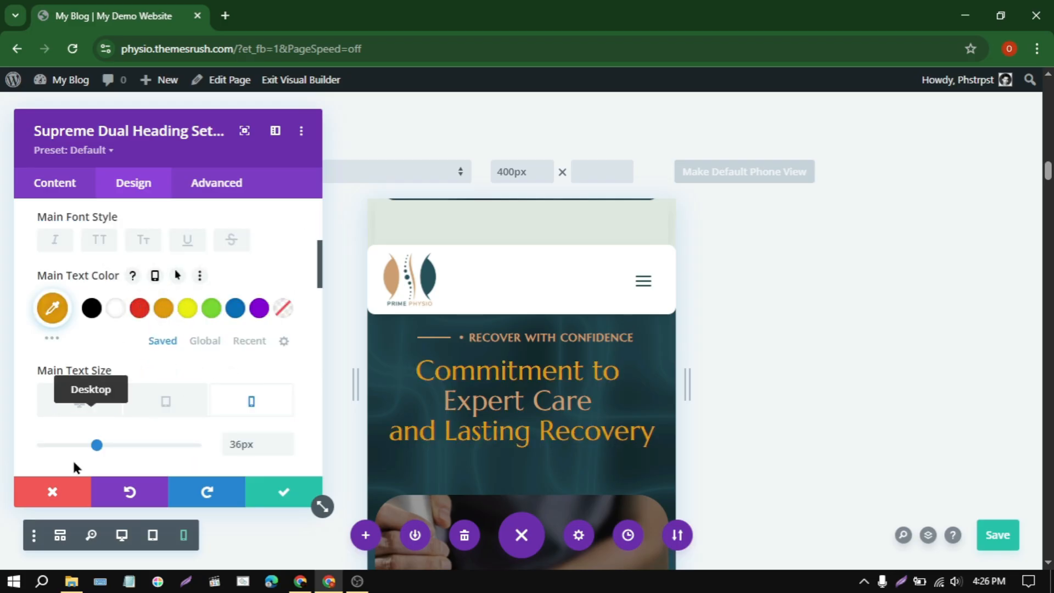
left_click(68, 497)
Step: Look through the remaining homepage sections in Phone View and exit the Visual Builder, discarding unsaved changes
scroll(556, 436, "down", 10)
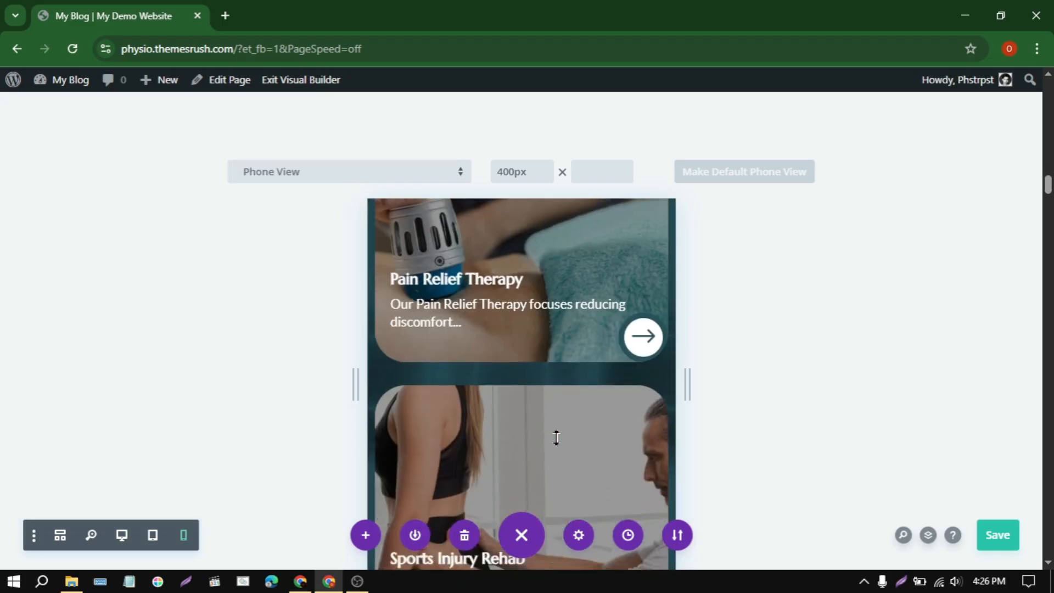
scroll(556, 437, "down", 15)
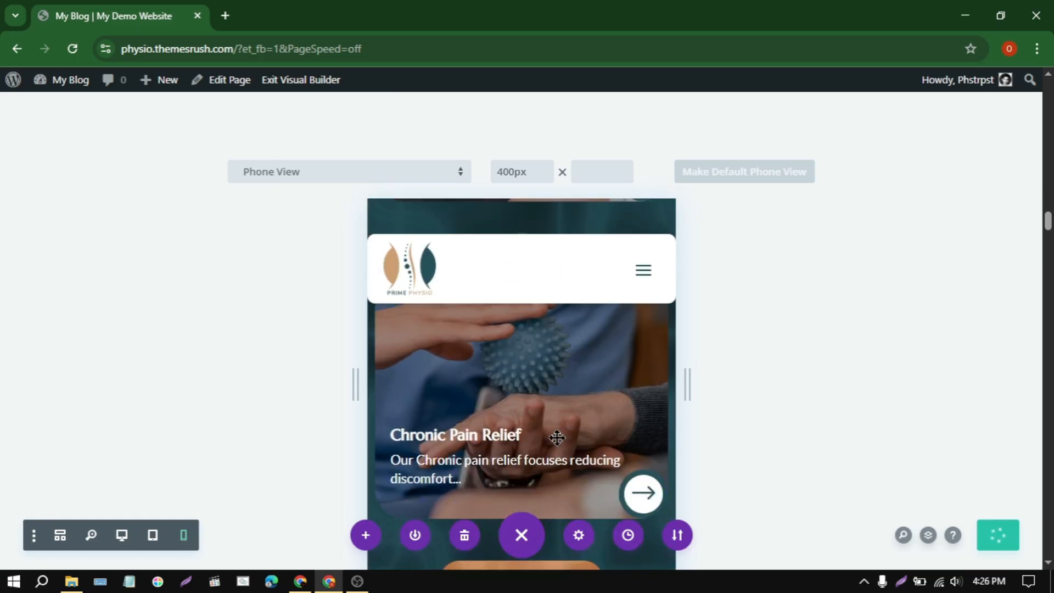
scroll(558, 437, "down", 15)
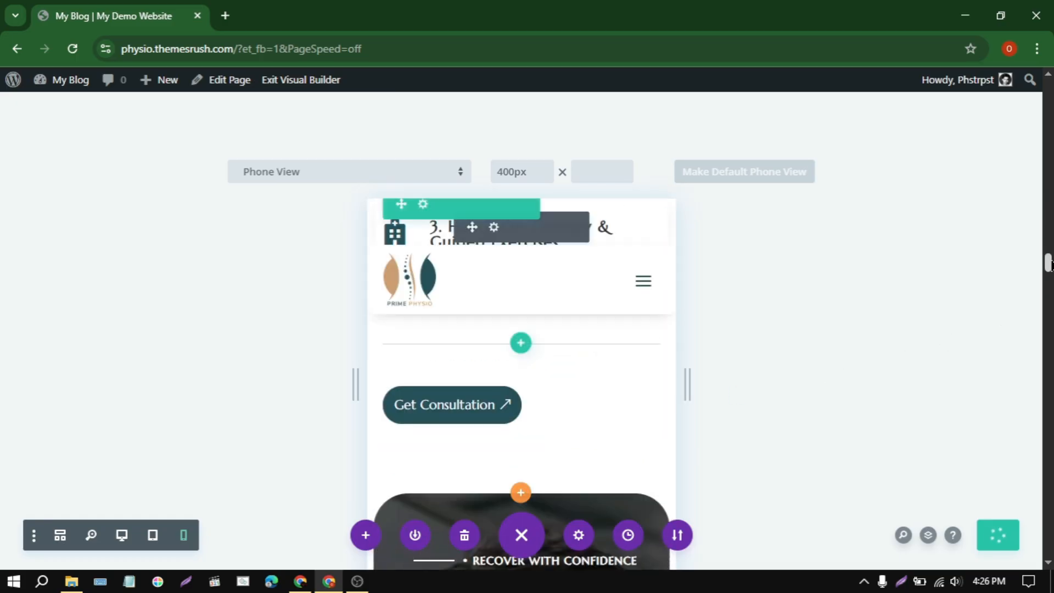
left_click_drag(1050, 263, 1050, 396)
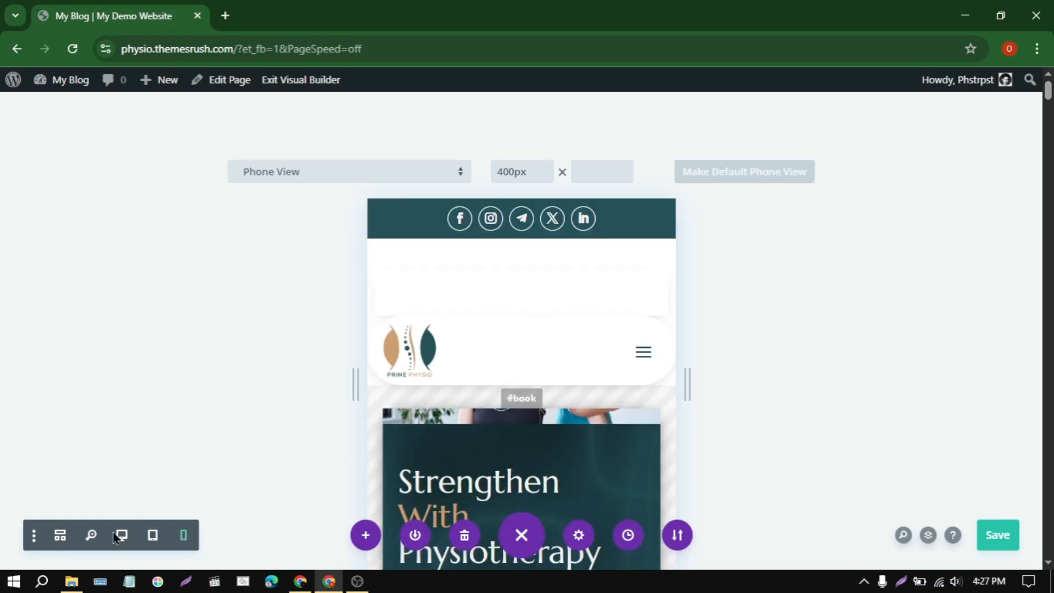
left_click(298, 88)
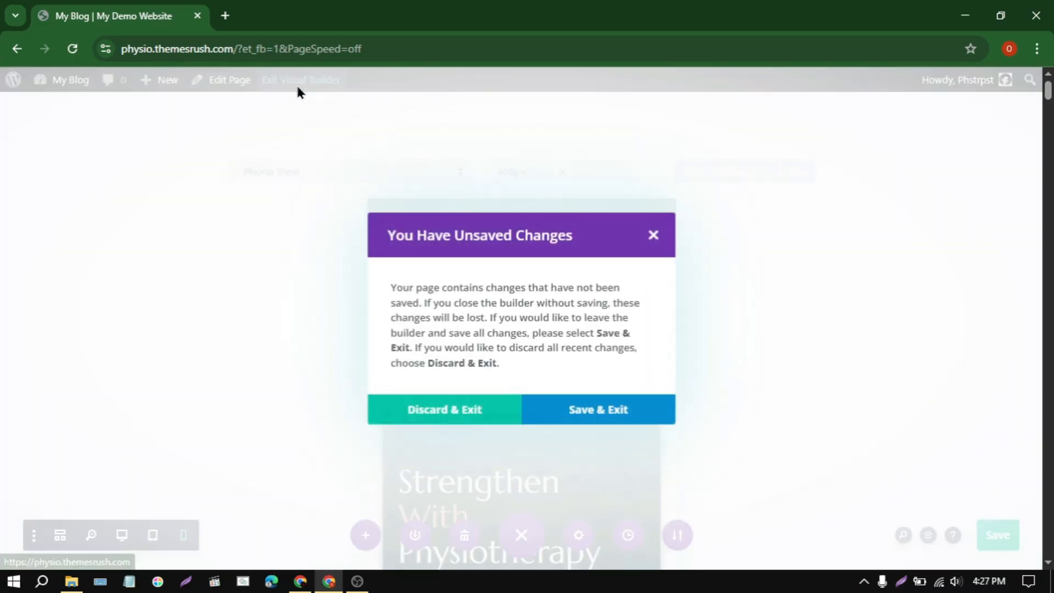
left_click(452, 416)
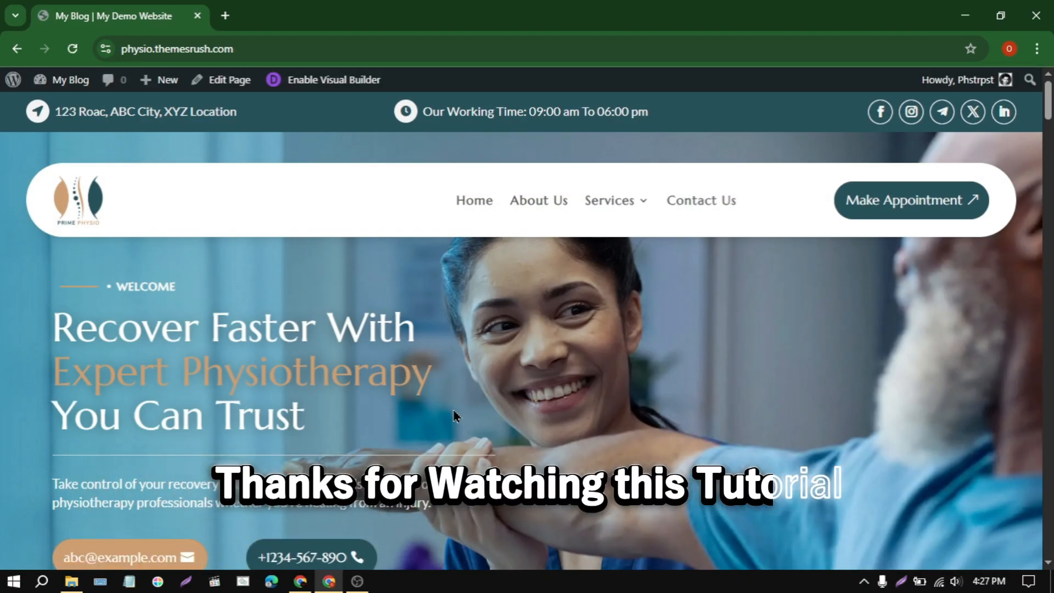